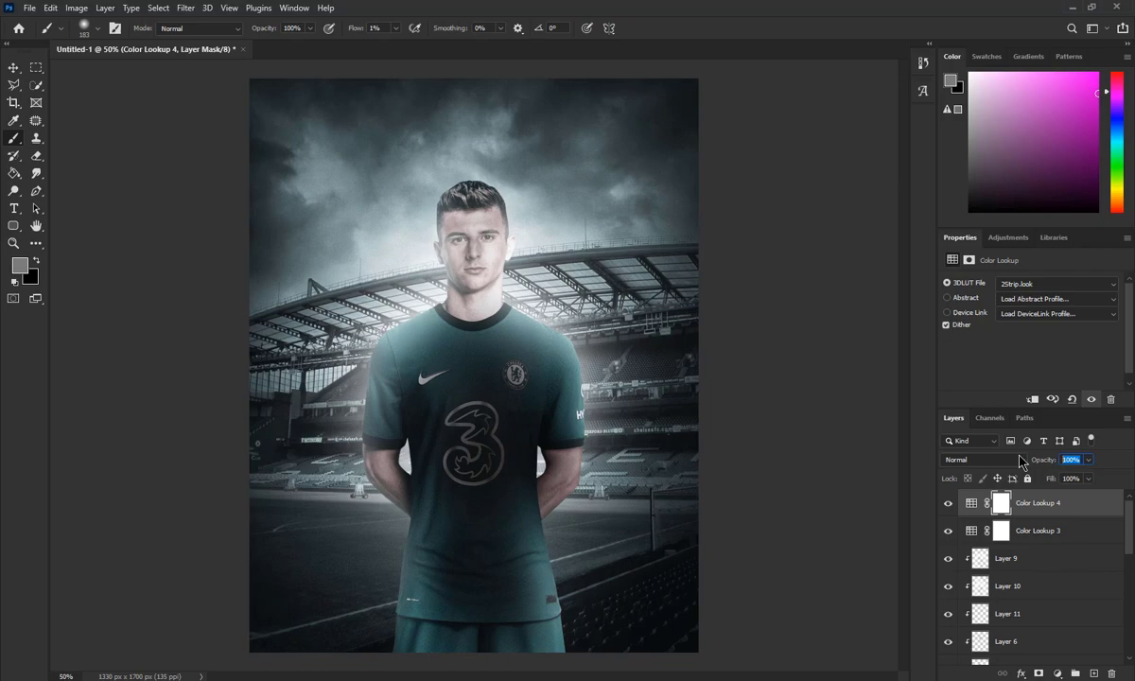
Step: Set Color Lookup 4 to 30% opacity, add a Highlights Color Balance, then a Curves layer
type("30")
left_click(1058, 674)
left_click(989, 522)
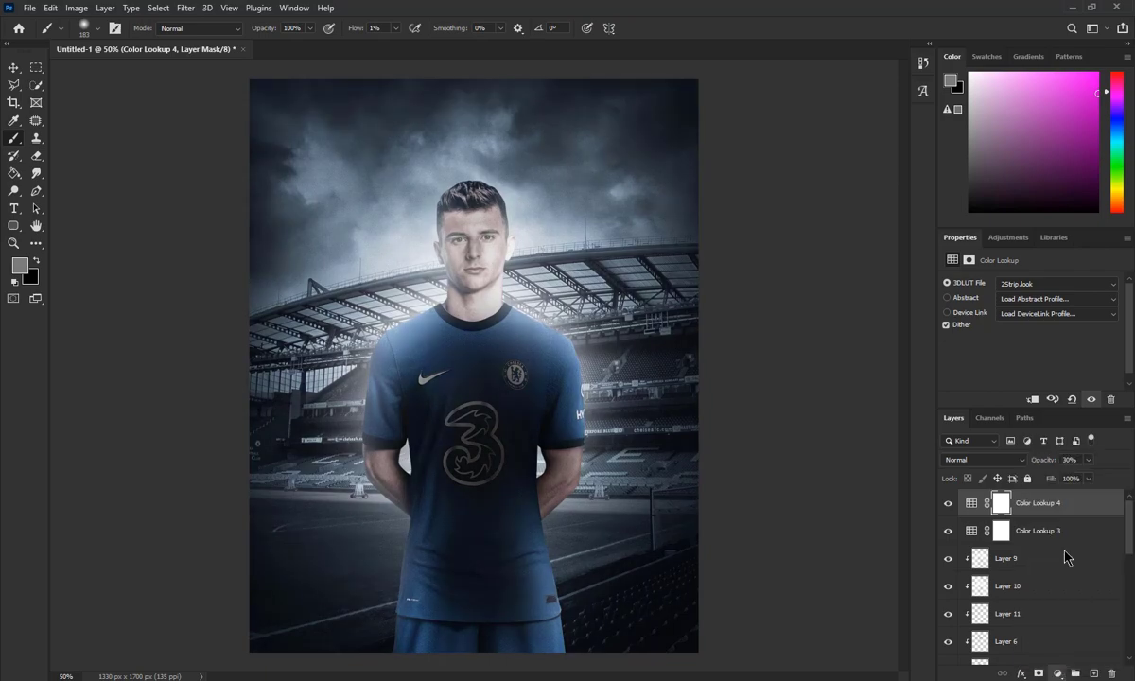
left_click(1022, 282)
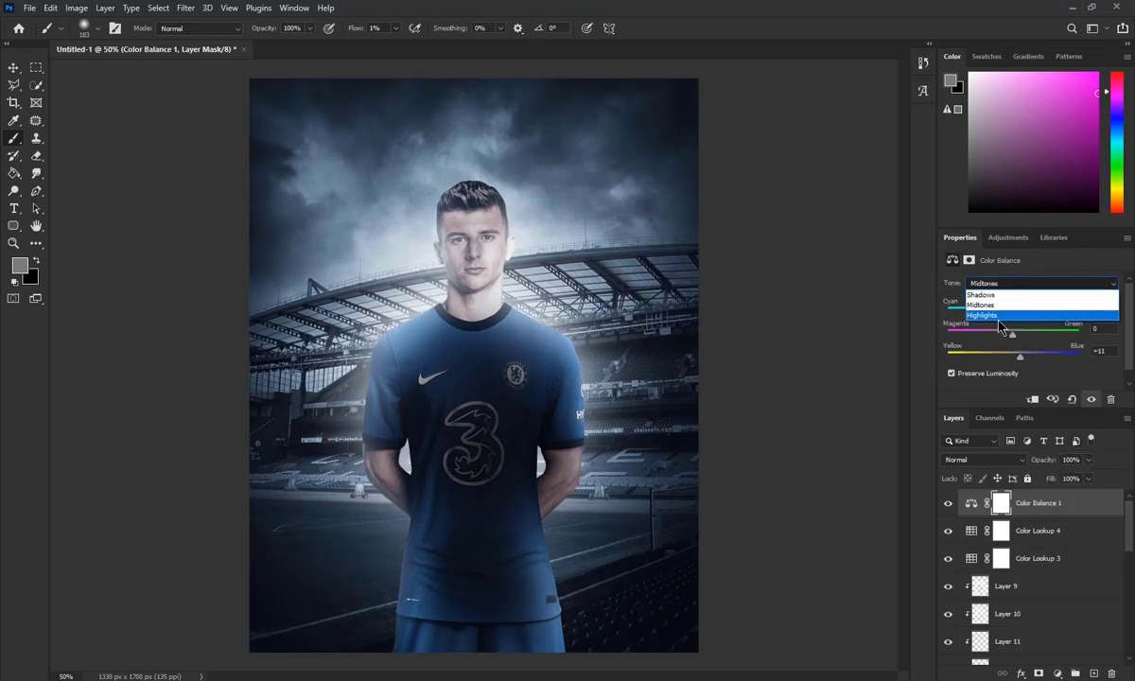
left_click(1003, 303)
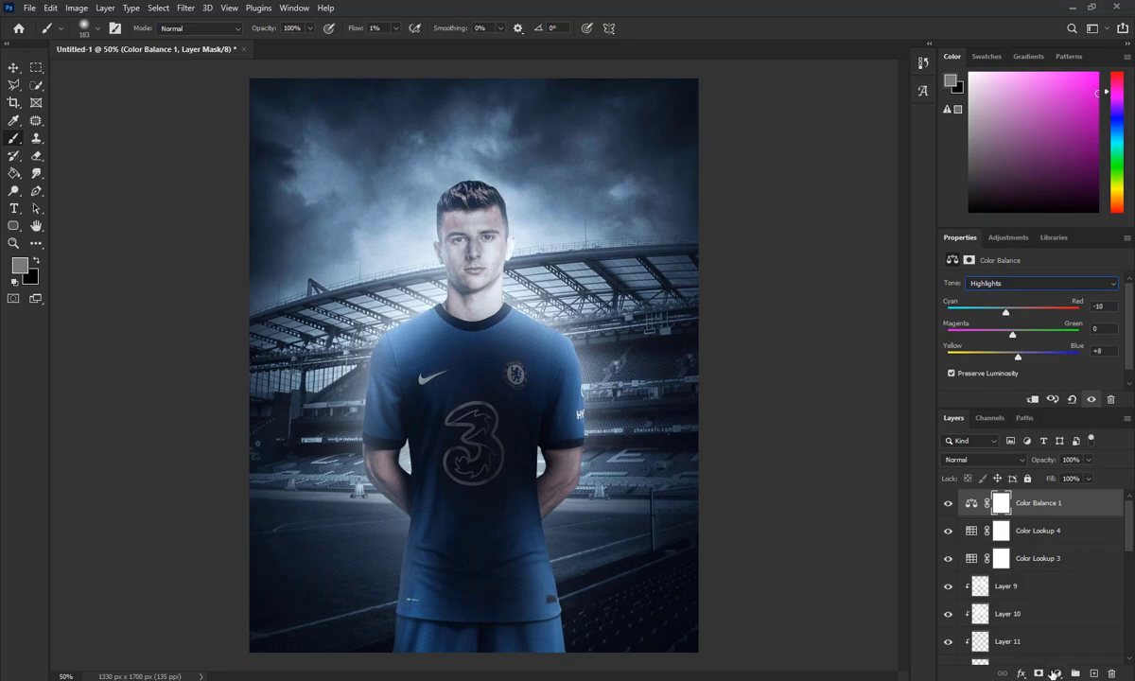
left_click(1056, 674)
left_click(1040, 499)
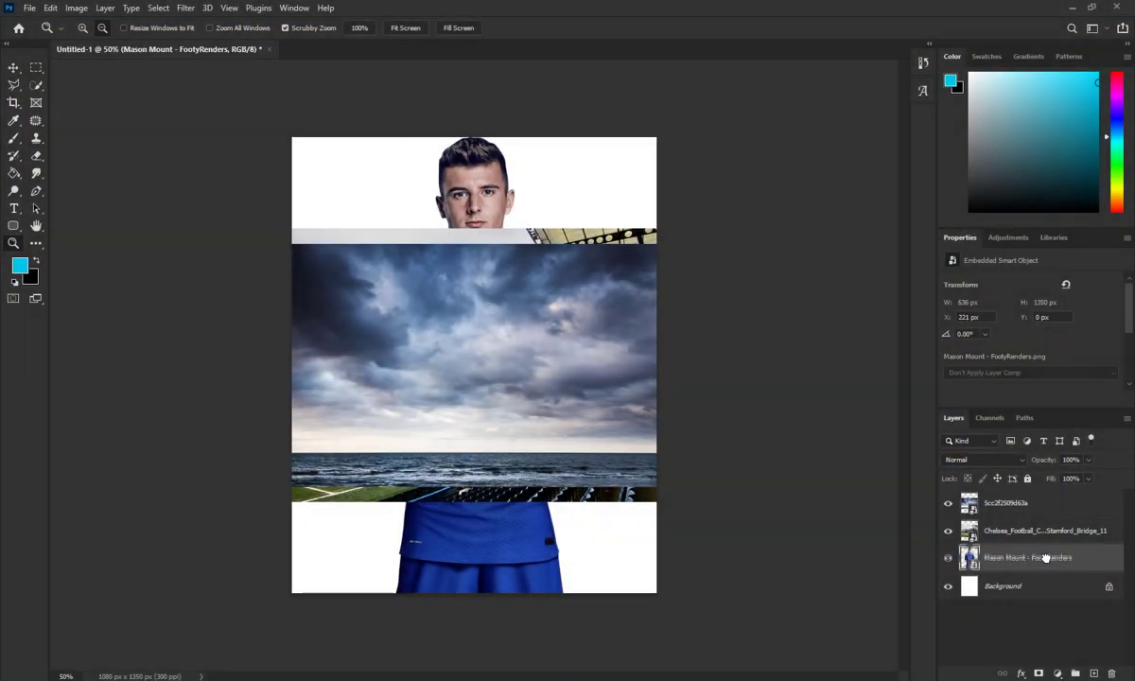
Step: Move the Mason Mount layer to the top, hide the player and sky, and select the stadium
left_click_drag(1017, 567, 1012, 500)
left_click(947, 502)
left_click(948, 530)
left_click(1041, 559)
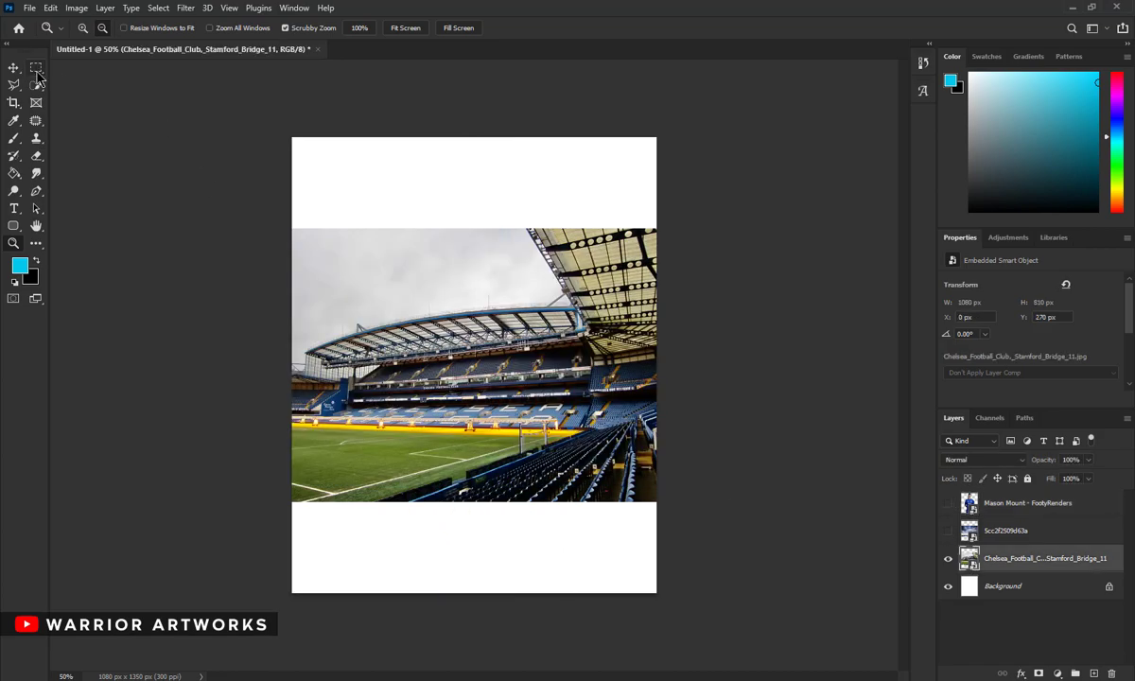
Step: Free Transform the stadium photo to fill the canvas height and reposition it
right_click(496, 322)
left_click(539, 525)
left_click_drag(474, 502, 475, 592)
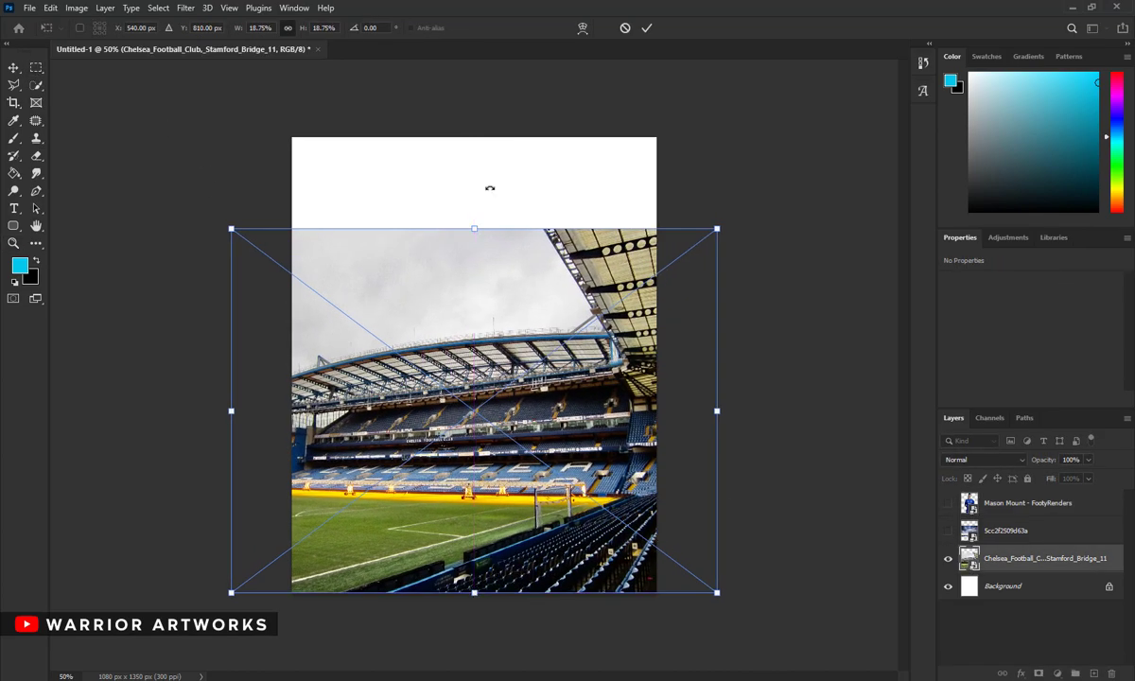
left_click_drag(474, 230, 474, 137)
left_click_drag(496, 213, 568, 213)
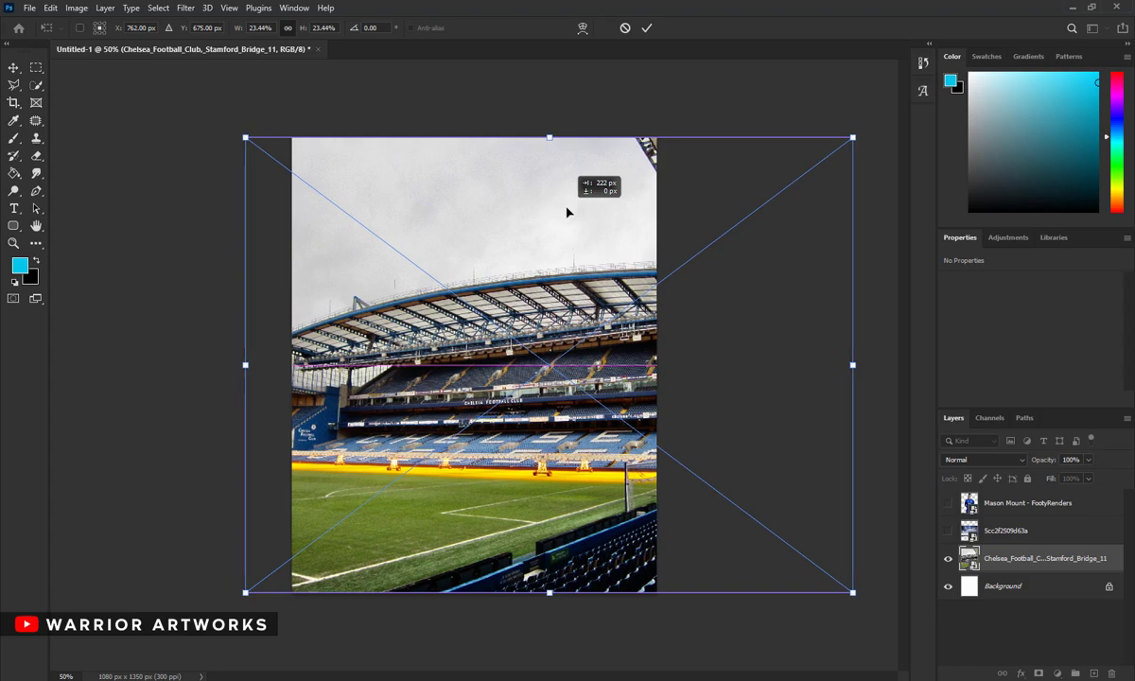
mouse_move(608, 170)
left_mouse_down()
mouse_move(634, 170)
mouse_move(608, 169)
mouse_move(616, 152)
left_mouse_up()
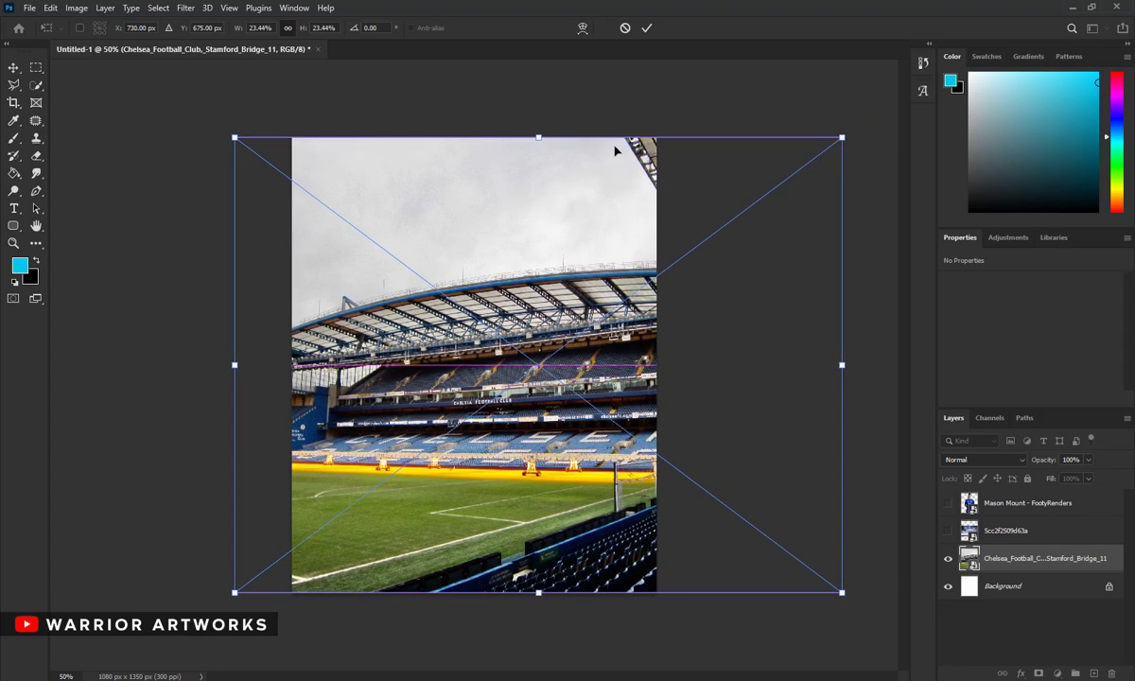
Step: Patch the stray top-right roof fragment into clean sky with the Patch tool
key("Return")
key("j")
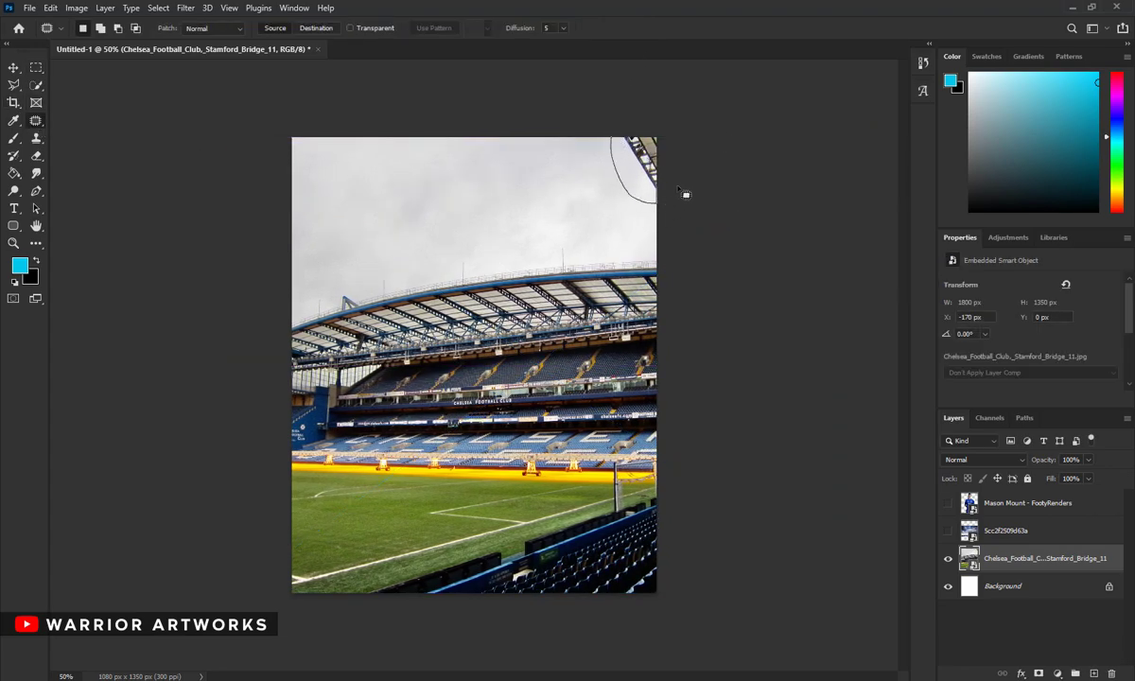
mouse_move(633, 170)
left_mouse_down()
mouse_move(606, 221)
mouse_move(657, 216)
left_mouse_up()
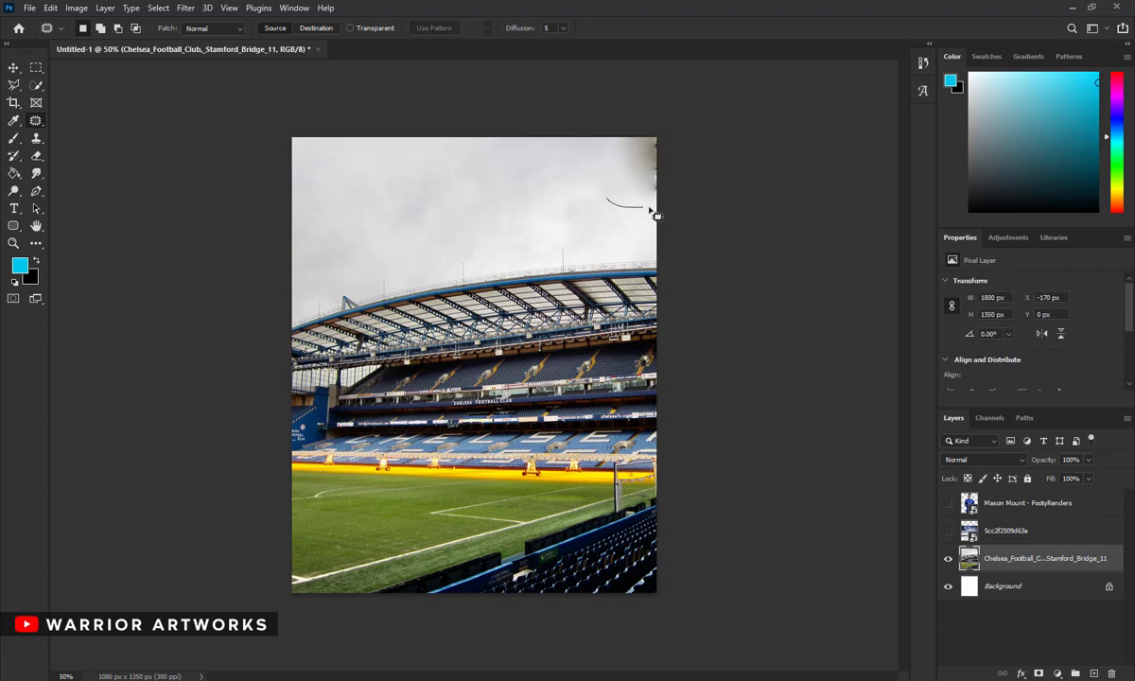
left_click_drag(571, 211, 566, 204)
left_click_drag(620, 185, 440, 204)
key("ctrl+d")
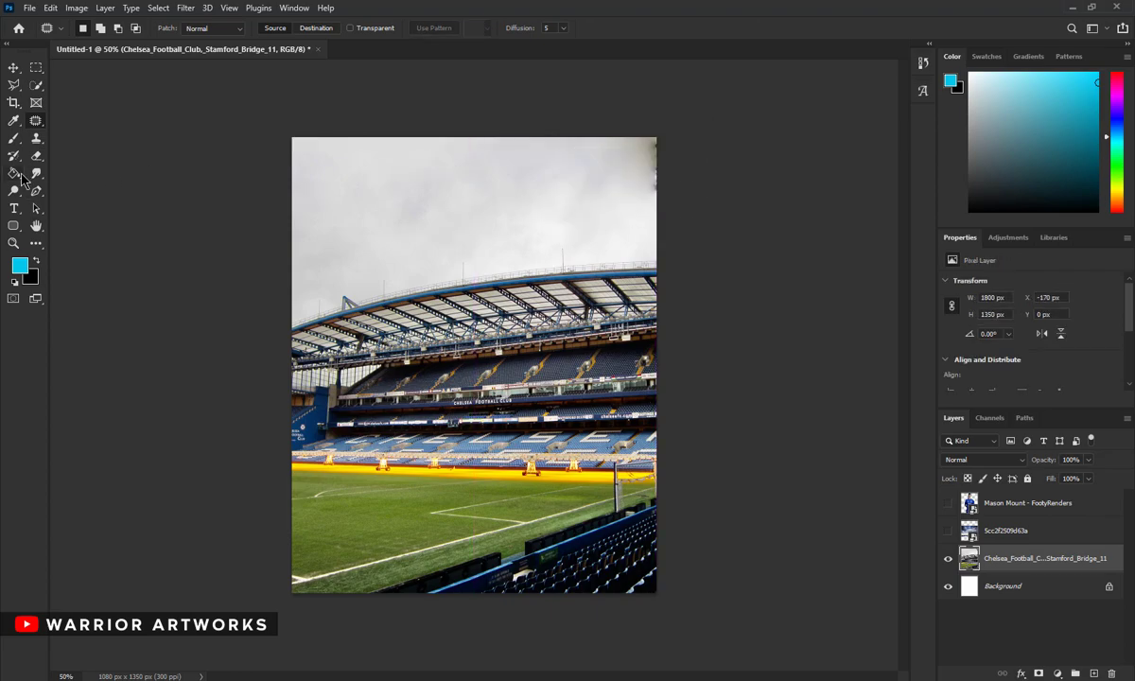
key("s")
right_click(505, 184)
key("Return")
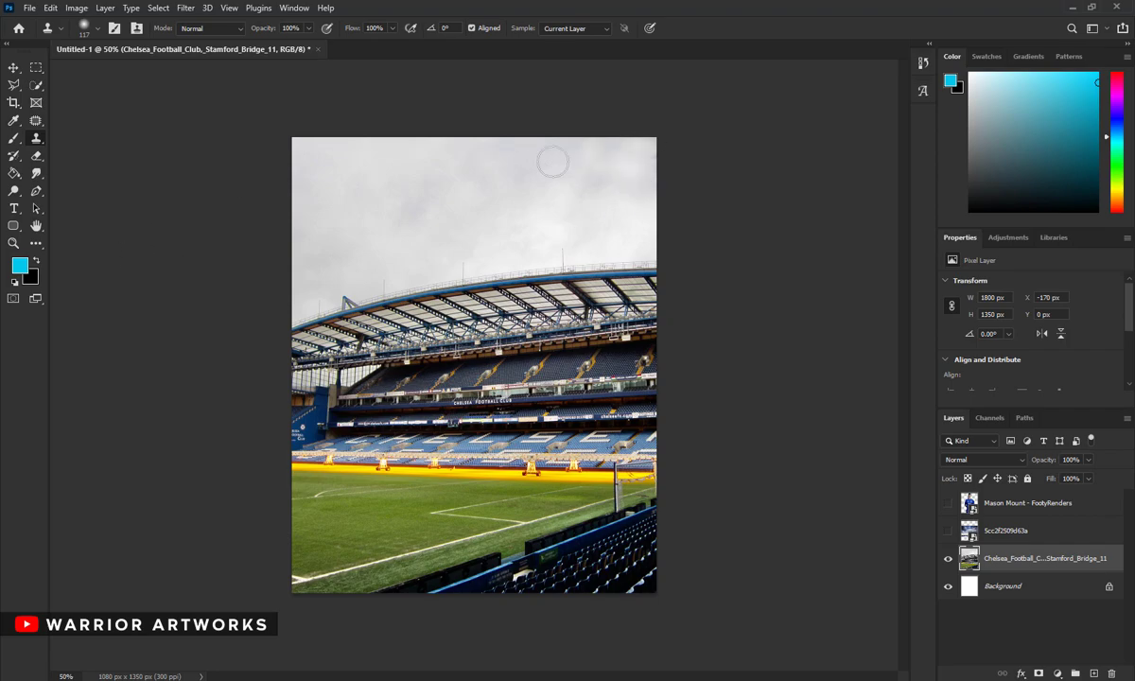
Step: Show the storm sky layer and Free Transform it across the canvas top
left_click(975, 535)
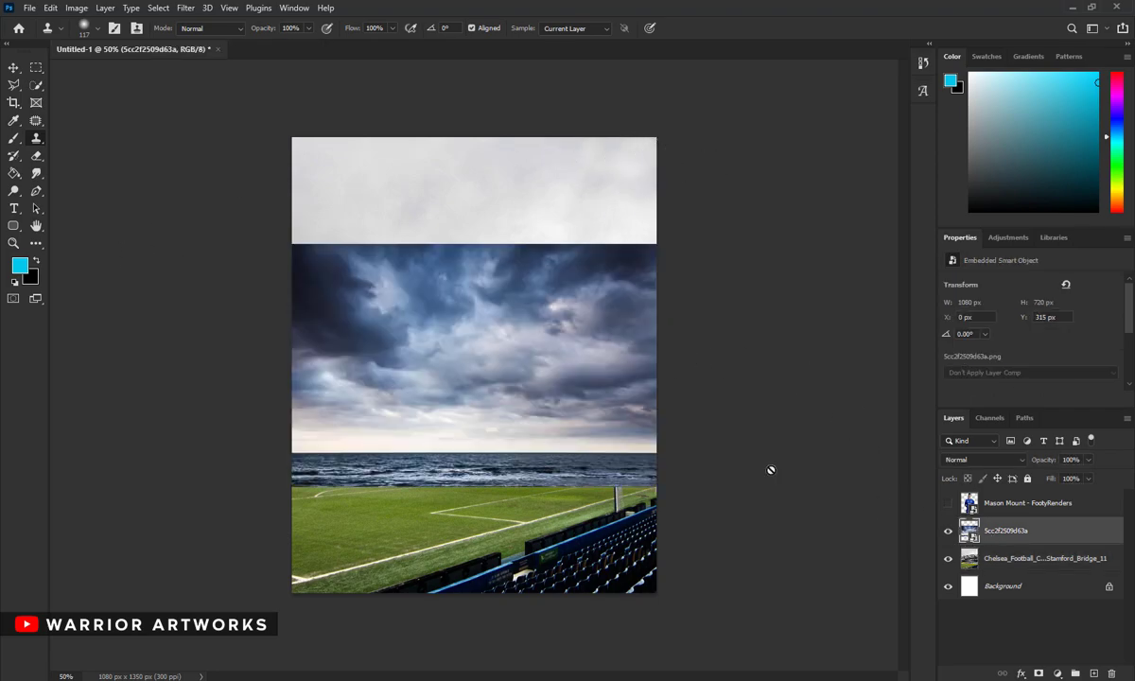
left_click(36, 68)
right_click(388, 247)
left_click(463, 414)
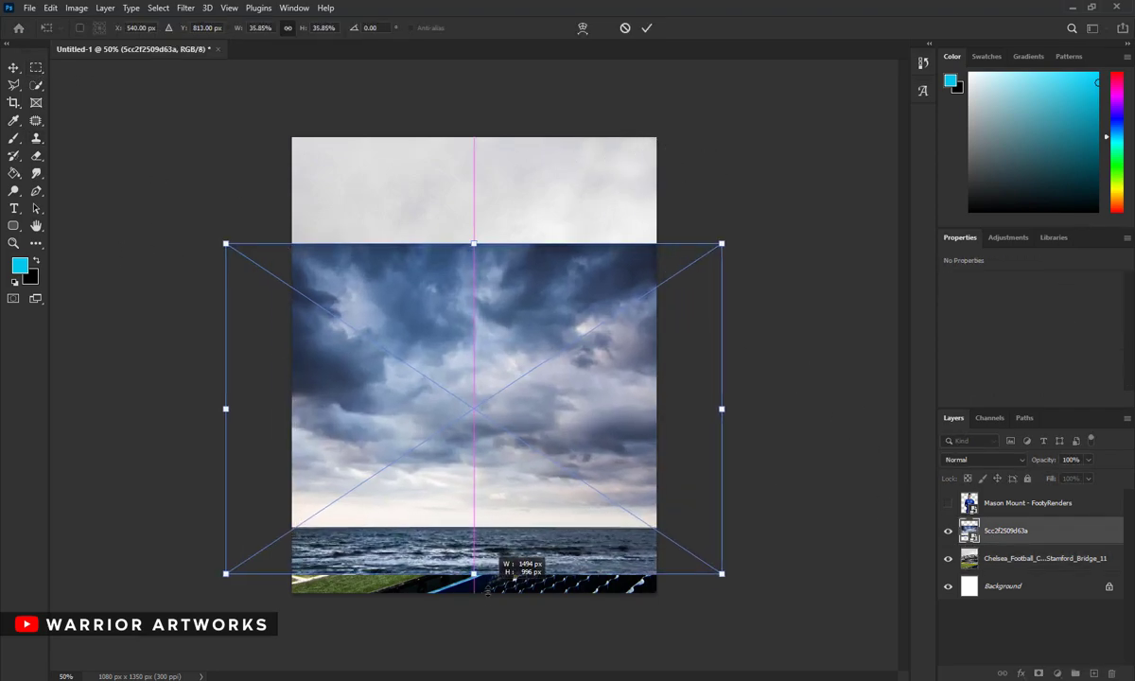
left_click_drag(507, 563, 487, 416)
left_click(646, 28)
Step: Rasterize the sky and erase its lower part to reveal the stands
key("e")
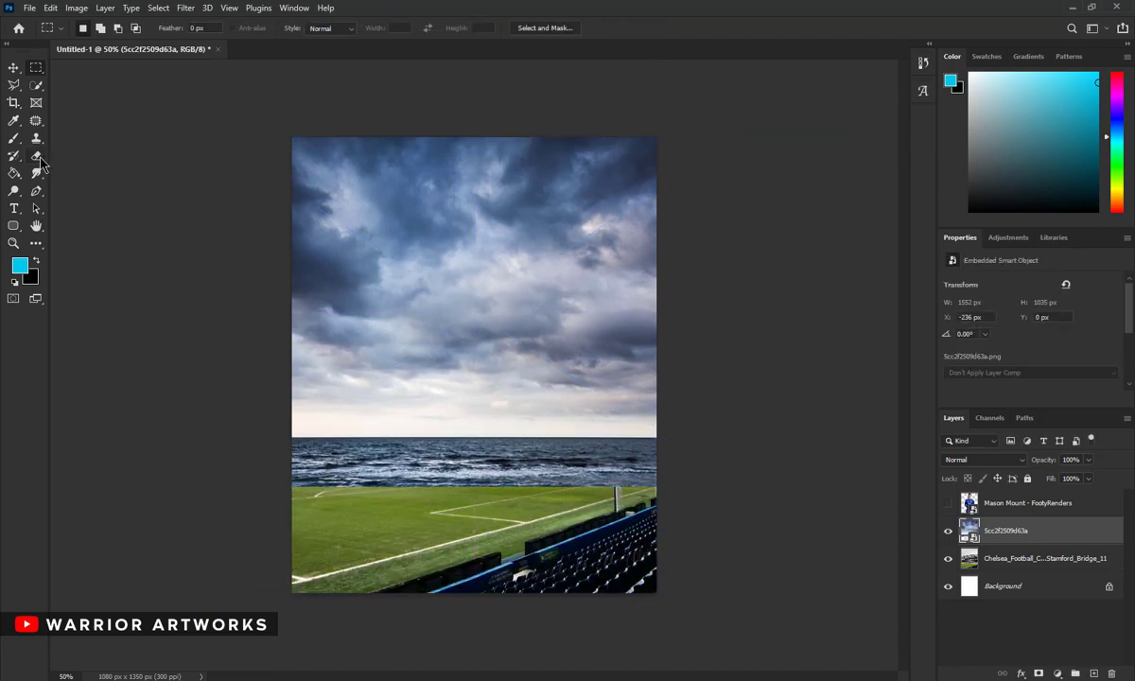
left_click(584, 270)
key("Return")
mouse_move(558, 419)
left_mouse_down()
mouse_move(610, 463)
mouse_move(322, 468)
mouse_move(567, 379)
mouse_move(374, 393)
mouse_move(530, 303)
mouse_move(658, 355)
mouse_move(491, 284)
mouse_move(363, 363)
mouse_move(473, 269)
mouse_move(673, 348)
left_mouse_up()
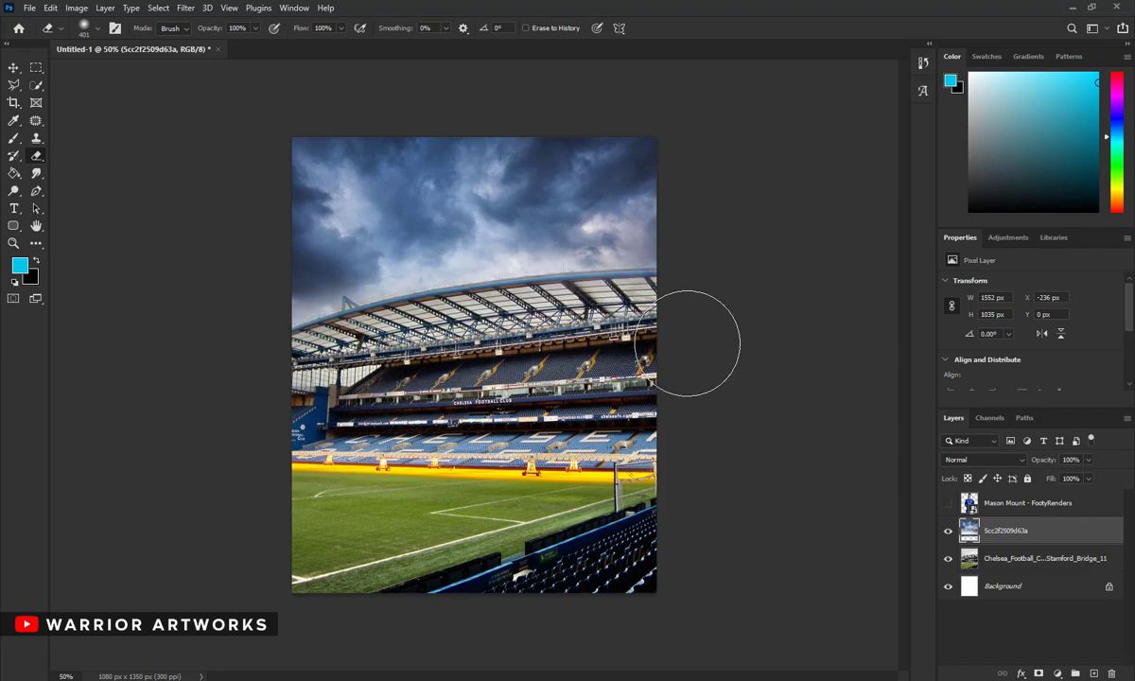
Step: Erase the sky edge with a 600 px steam brush for a softer blend
right_click(662, 417)
key("Escape")
right_click(658, 320)
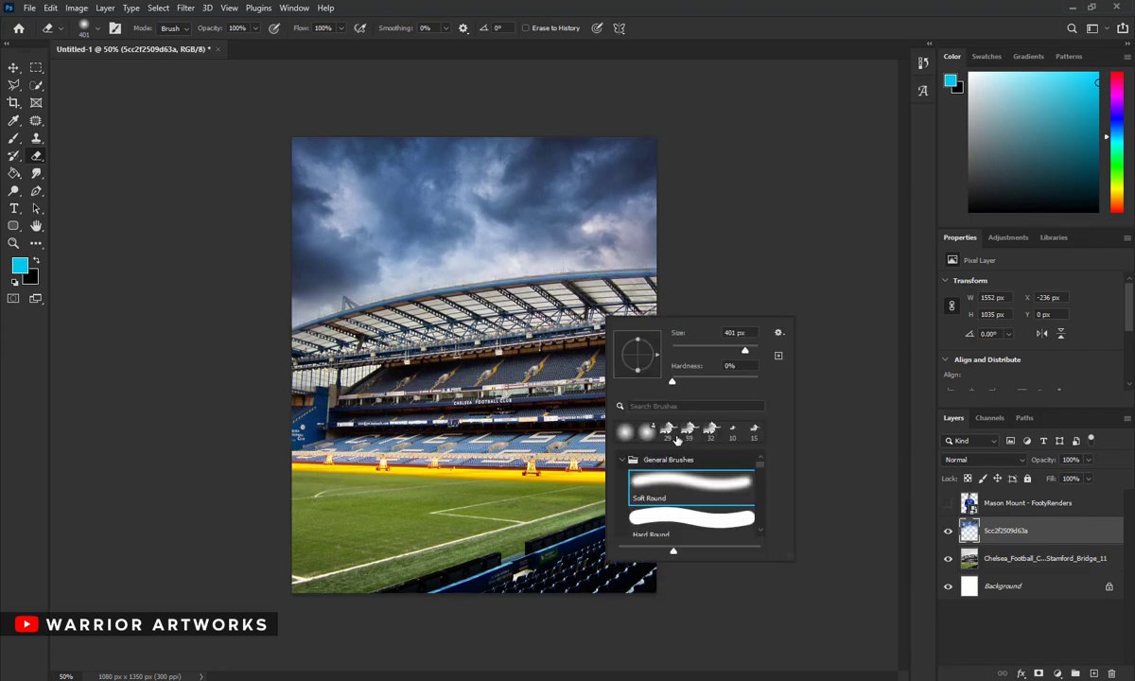
left_click(653, 460)
scroll(662, 483, "down", 5)
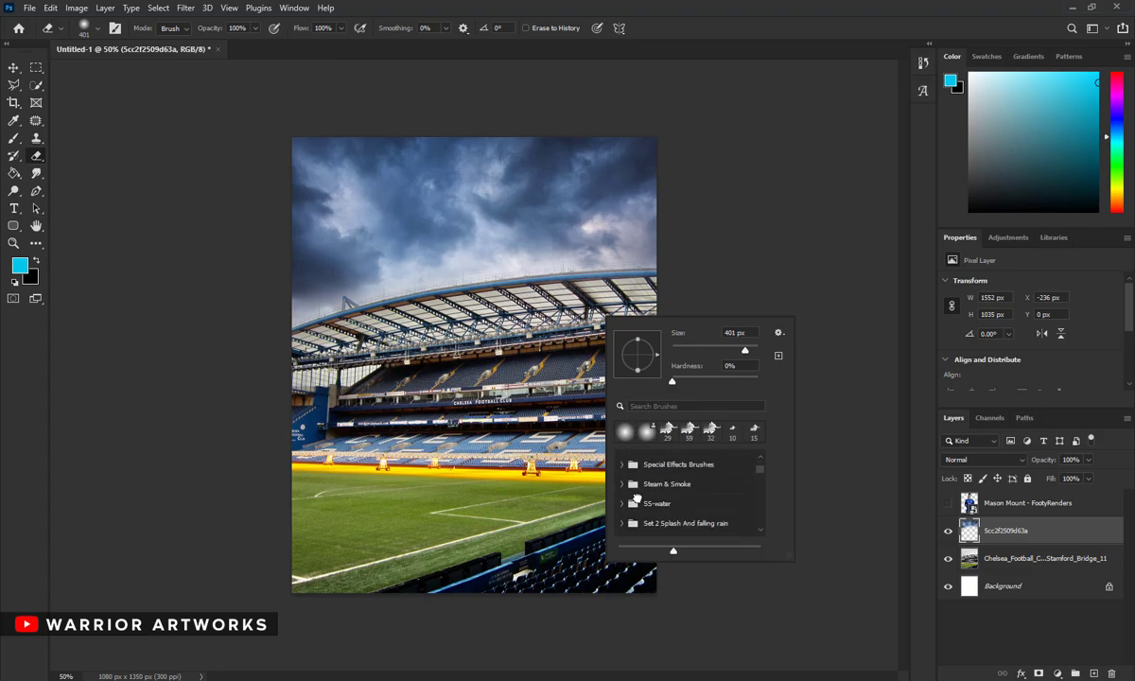
left_click(691, 508)
key("Return")
left_click_drag(322, 340, 322, 343)
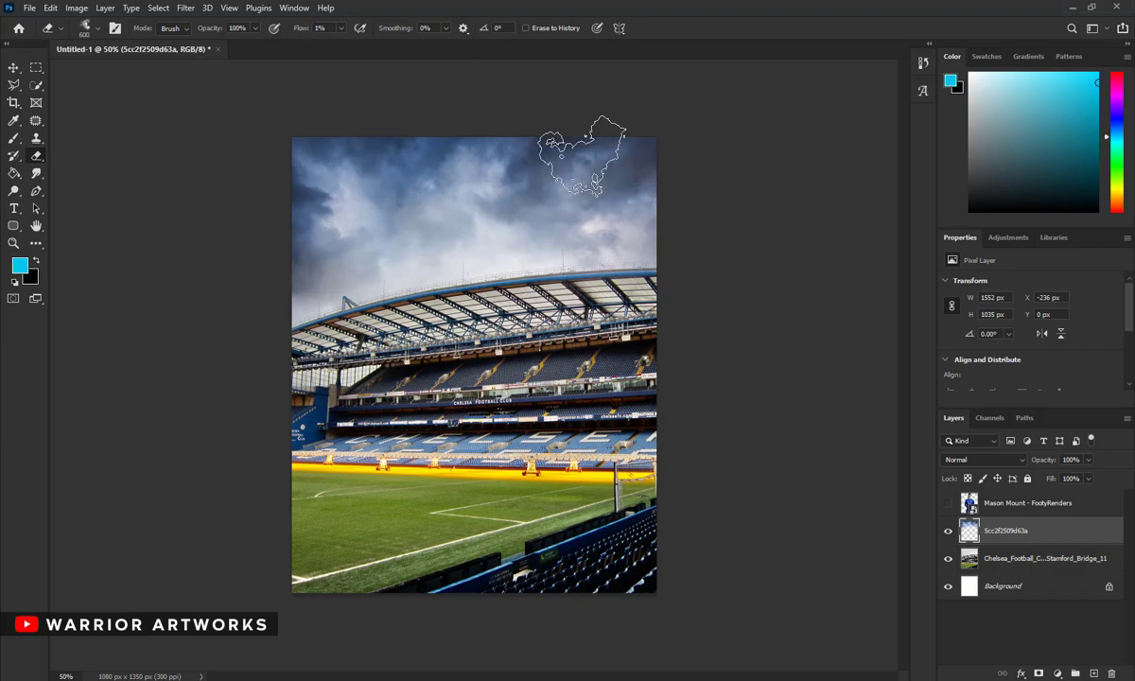
Step: Add a Vibrance layer with reduced vibrance to mute the colours
left_click(1059, 673)
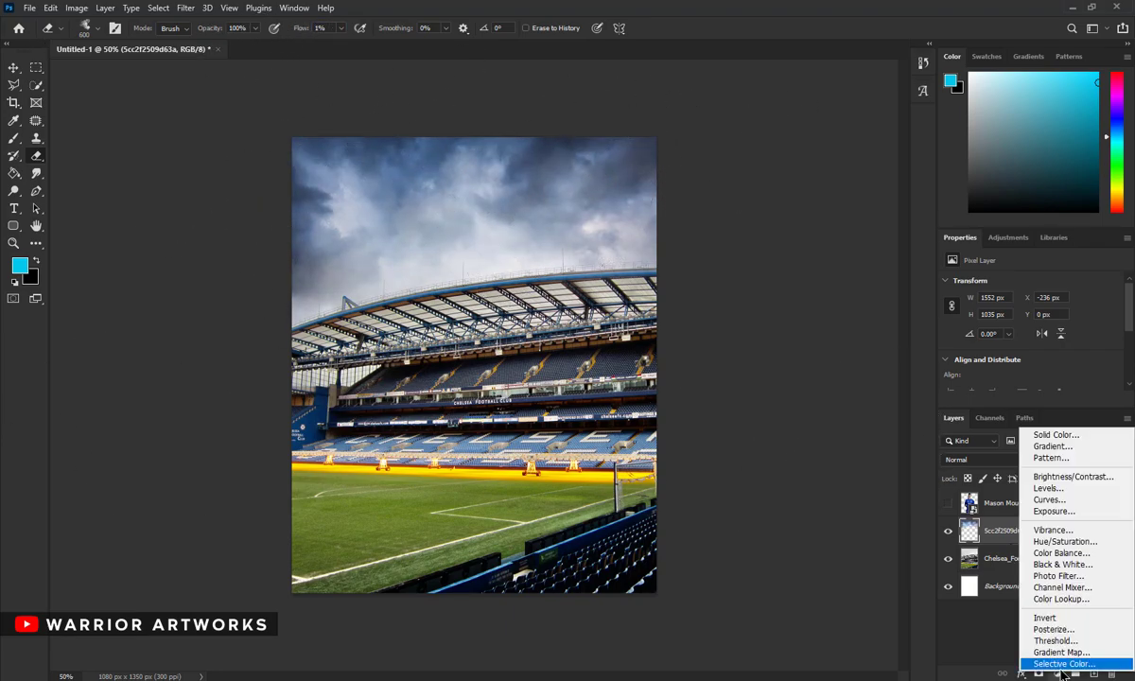
left_click(1050, 530)
left_click_drag(1030, 296, 990, 296)
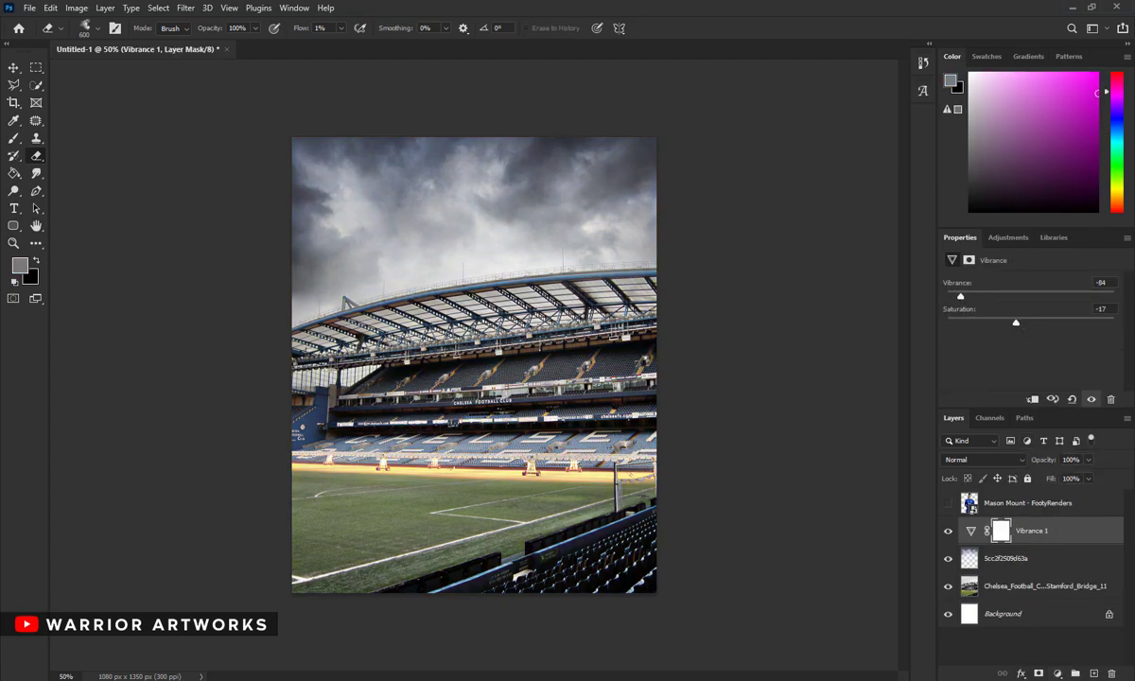
Step: Add a Selective Color layer shifting the Blues toward cyan
left_click(1058, 673)
left_click(1054, 664)
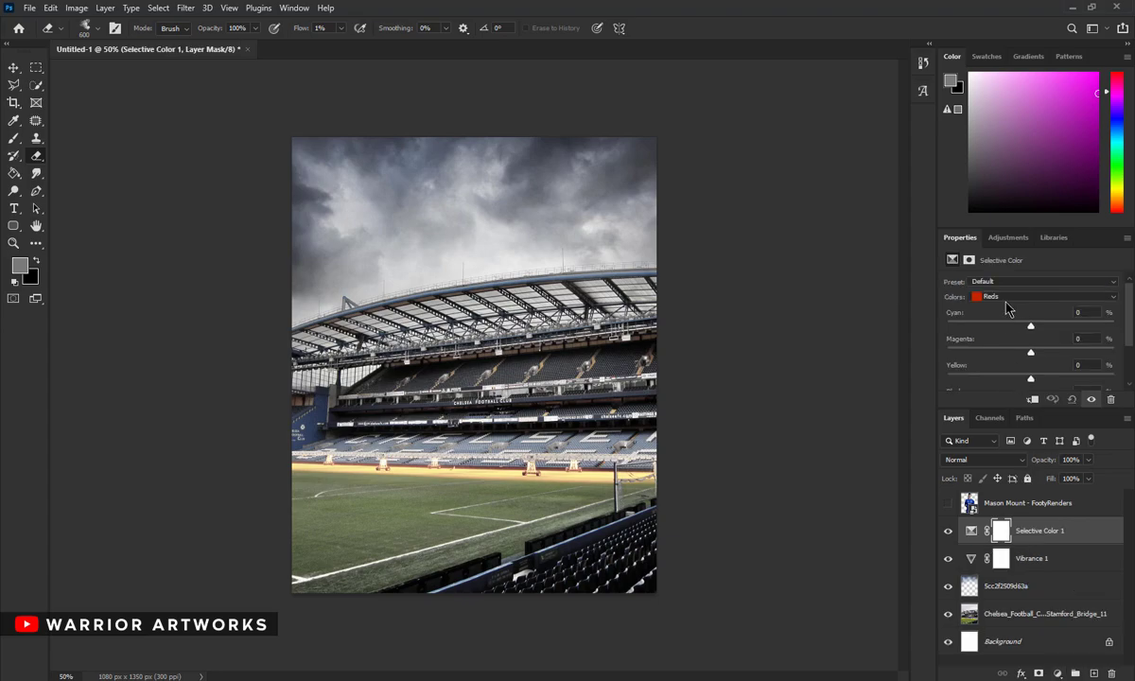
left_click(1008, 297)
left_click(1031, 331)
left_click_drag(1020, 358, 781, 406)
scroll(1085, 379, "down", 1)
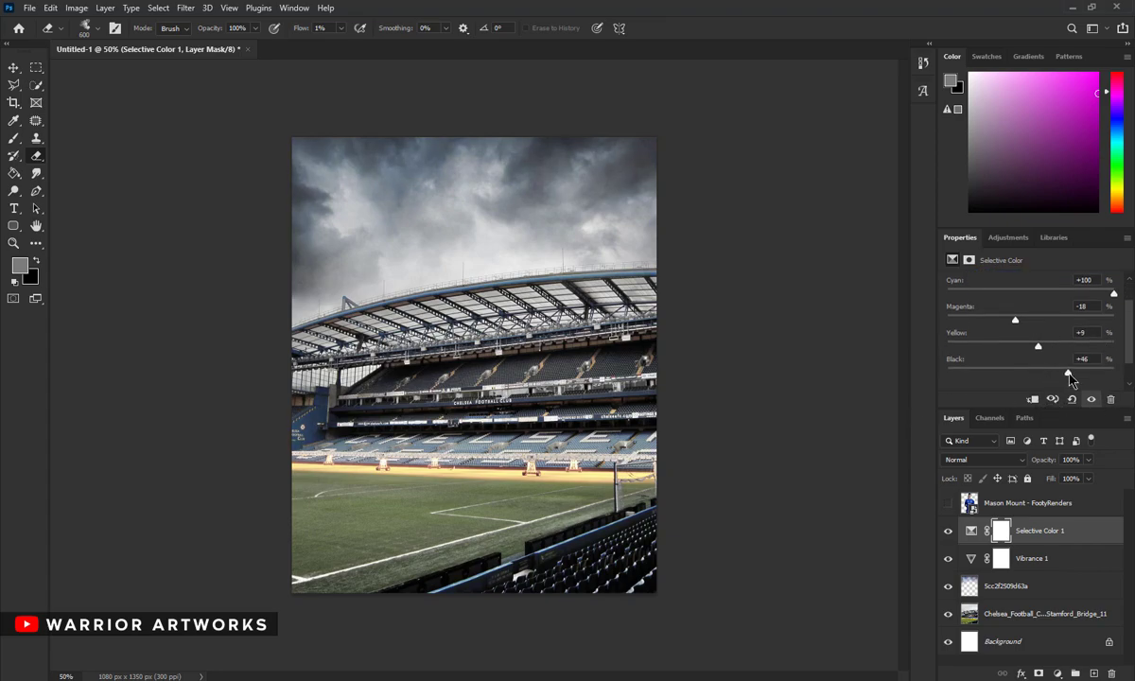
left_click_drag(1104, 347, 1038, 346)
Step: Add a FoggyNight Color Lookup layer at 30% opacity
left_click(1058, 672)
left_click(1040, 601)
left_click(1057, 284)
left_click(993, 468)
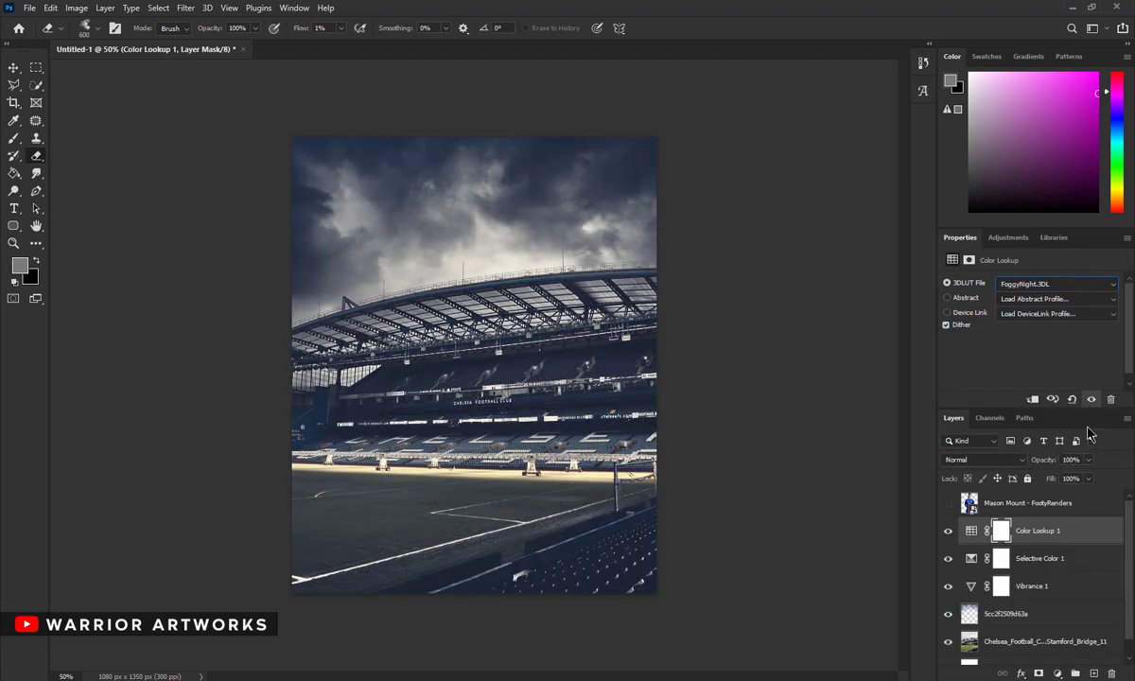
type("30")
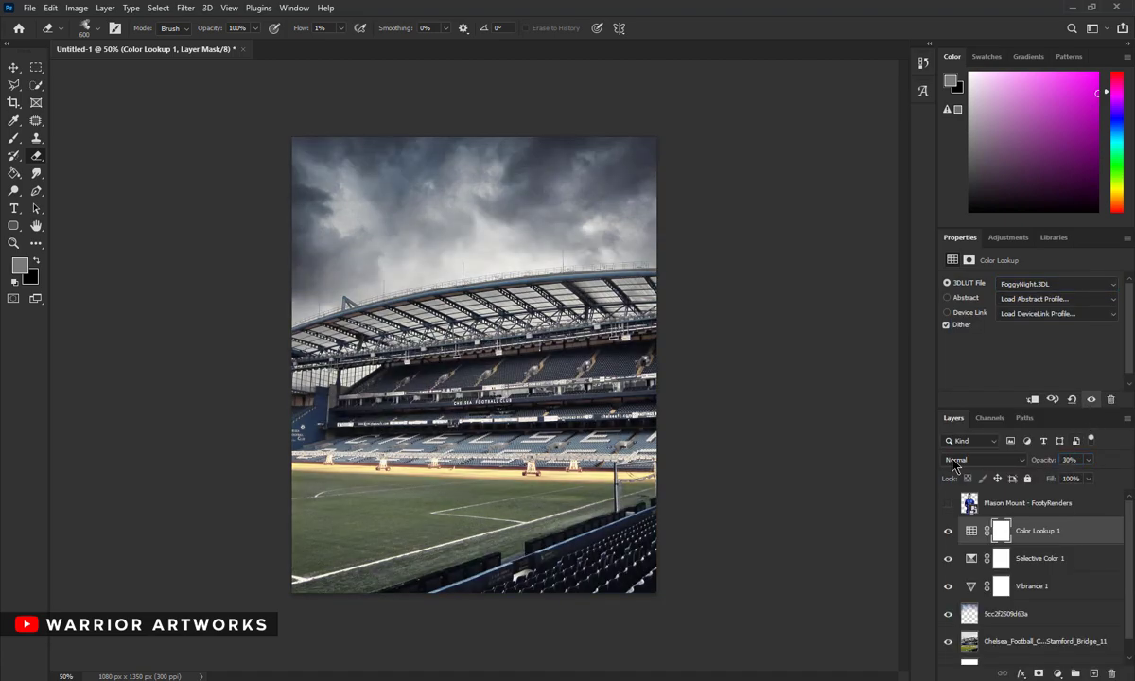
Step: Add a Black & White layer above the storm sky at 50% opacity
left_click(1040, 613)
left_click(1058, 672)
left_click(1038, 560)
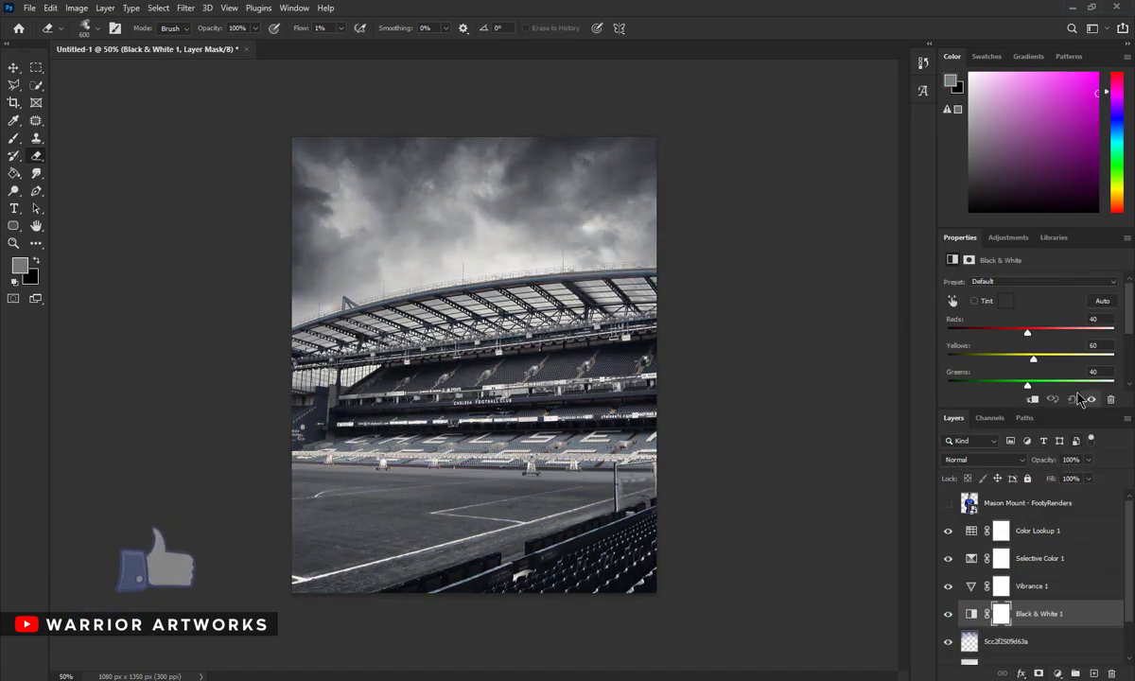
left_click(1070, 460)
type("0")
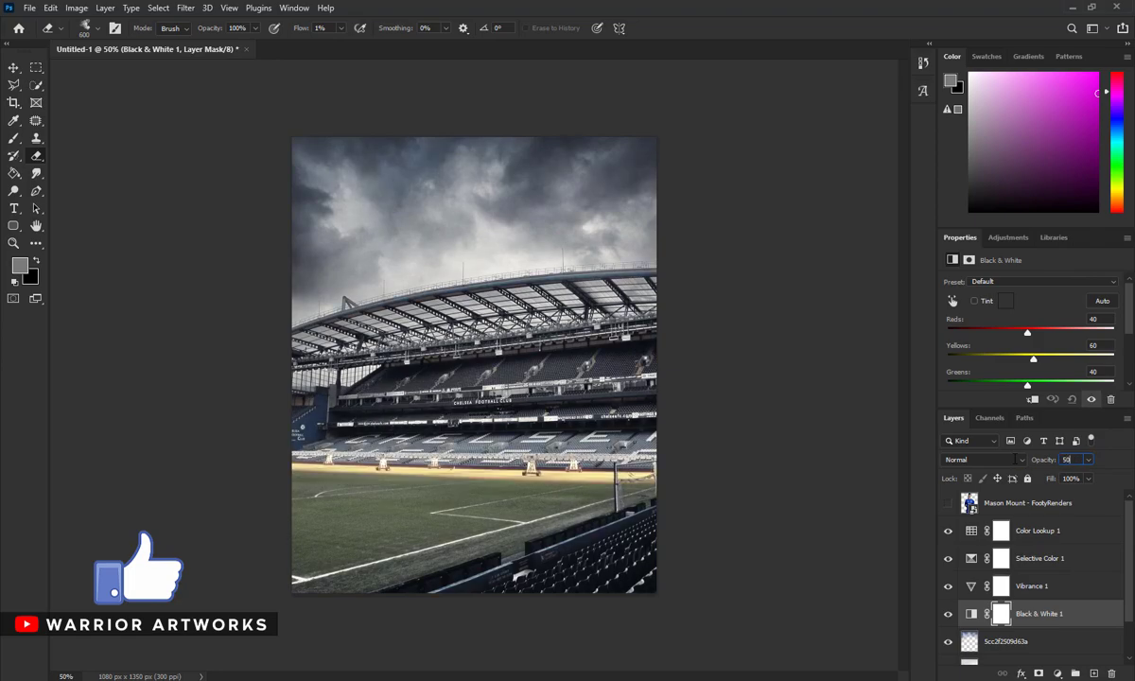
key("Return")
Step: Add a dark navy Solid Color fill below Black & White on Soft Light at 50%
left_click(1057, 672)
left_click(1045, 437)
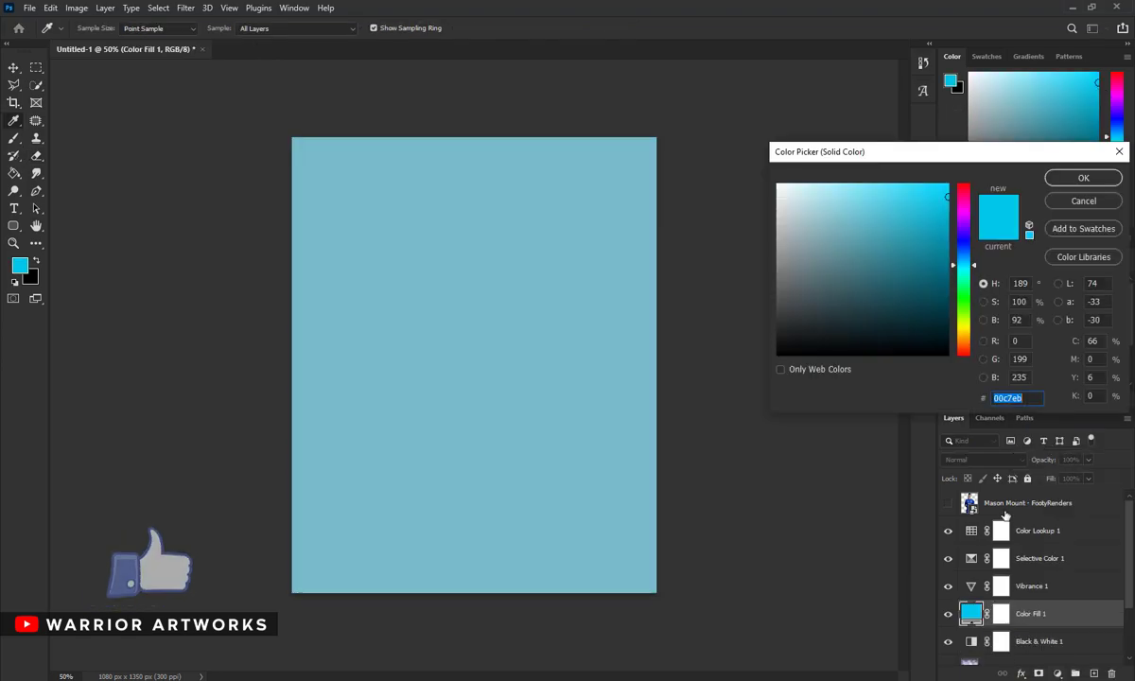
left_click(851, 362)
left_click(1082, 178)
left_click_drag(1027, 632, 1027, 629)
left_click(984, 460)
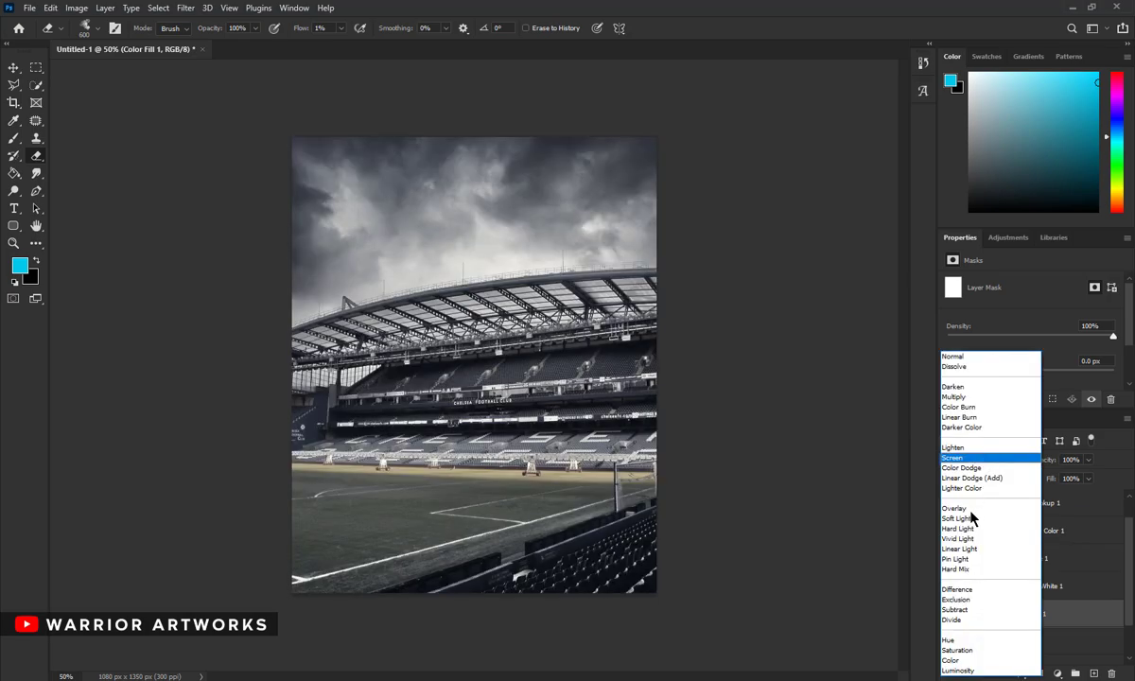
left_click(972, 528)
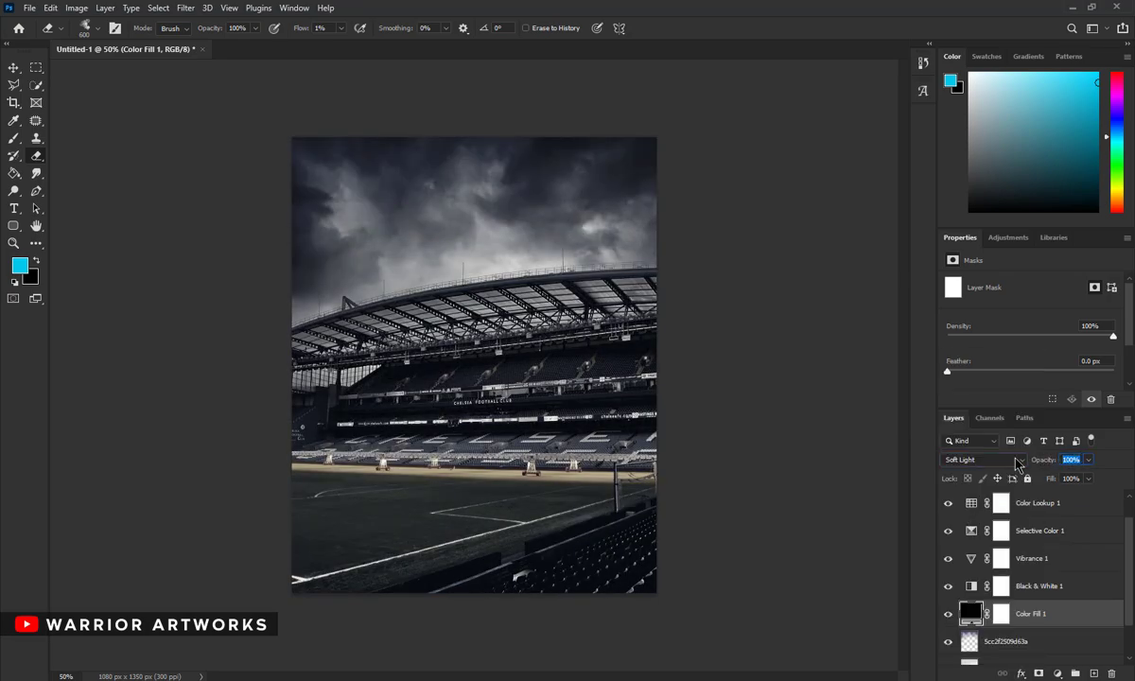
type("50")
Step: Create a new empty Layer 1 for painting and select it
scroll(1026, 633, "down", 1)
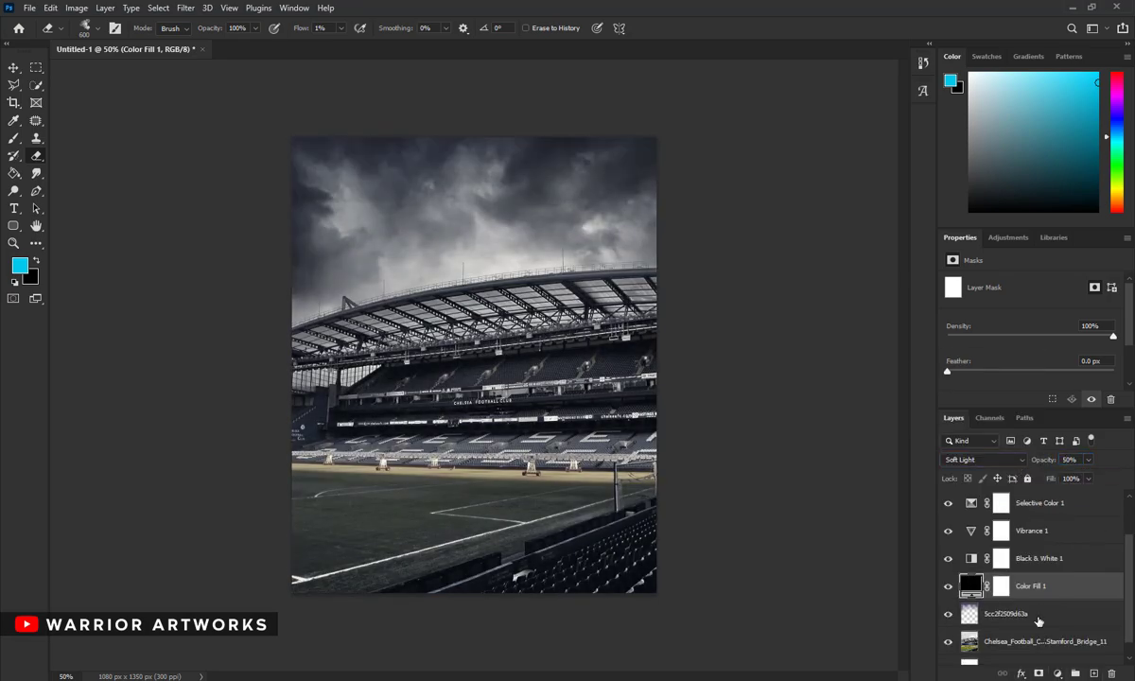
left_click(1006, 614)
left_click(1094, 673)
left_click(14, 243)
Step: Darken the stadium photo's left edge with a soft low-flow black brush stroke
key("ctrl+minus")
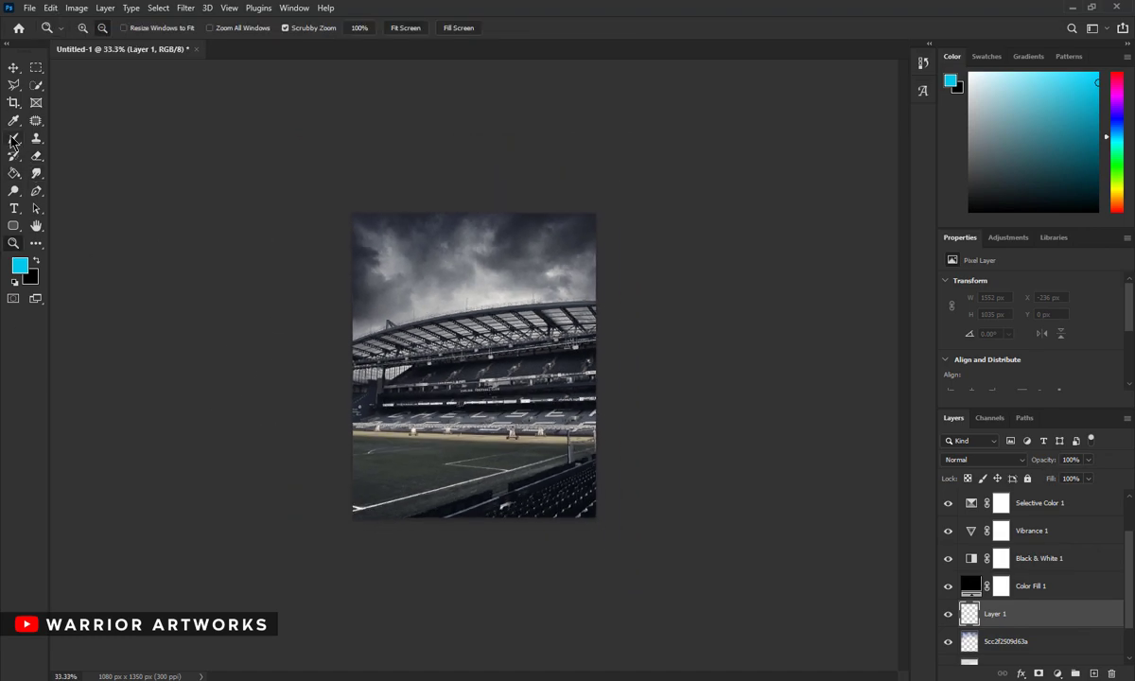
key("b")
left_click(20, 266)
left_click(781, 184)
left_click(1075, 177)
right_click(477, 333)
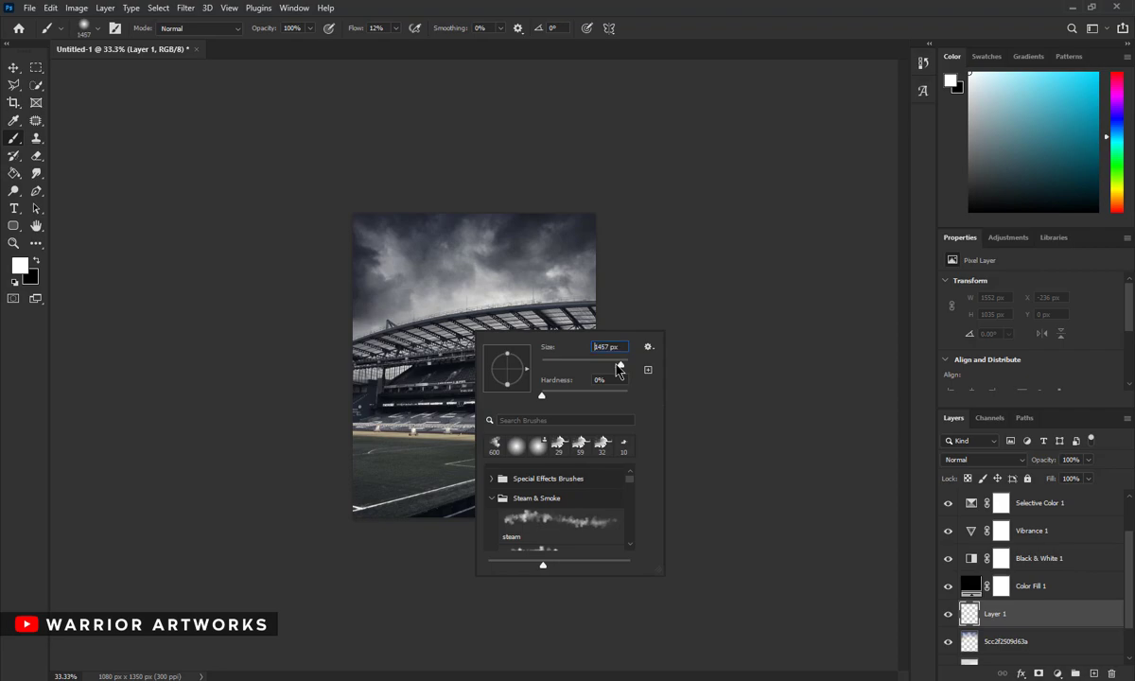
left_click_drag(354, 29, 339, 31)
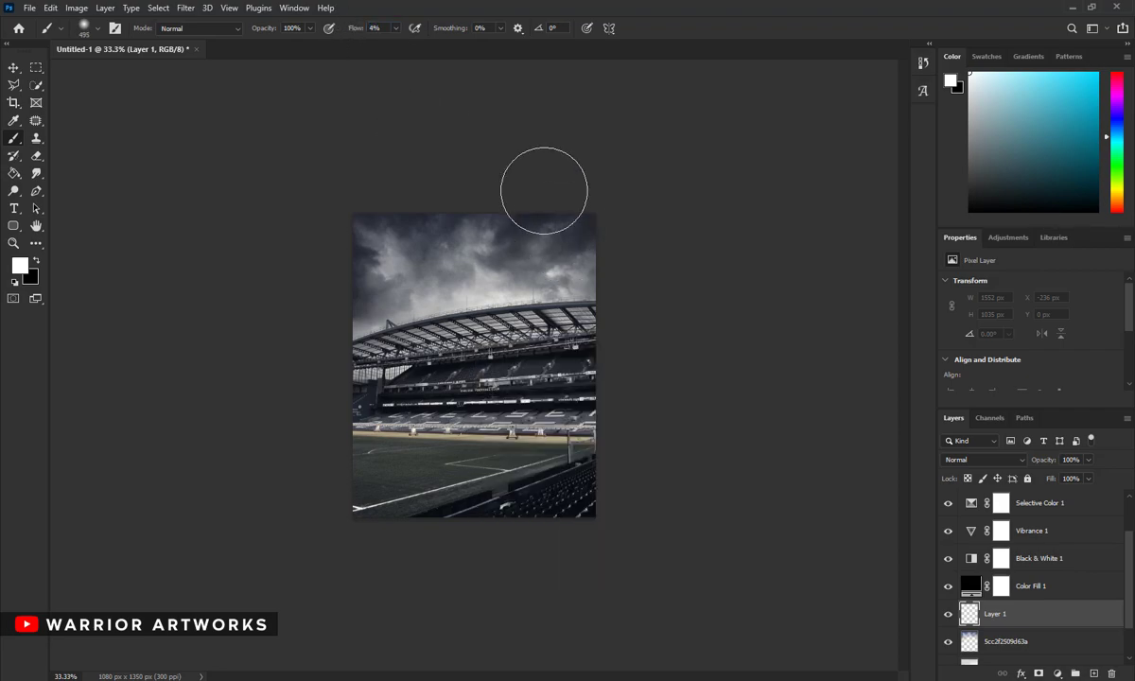
left_click_drag(544, 190, 646, 325)
key("ctrl+z")
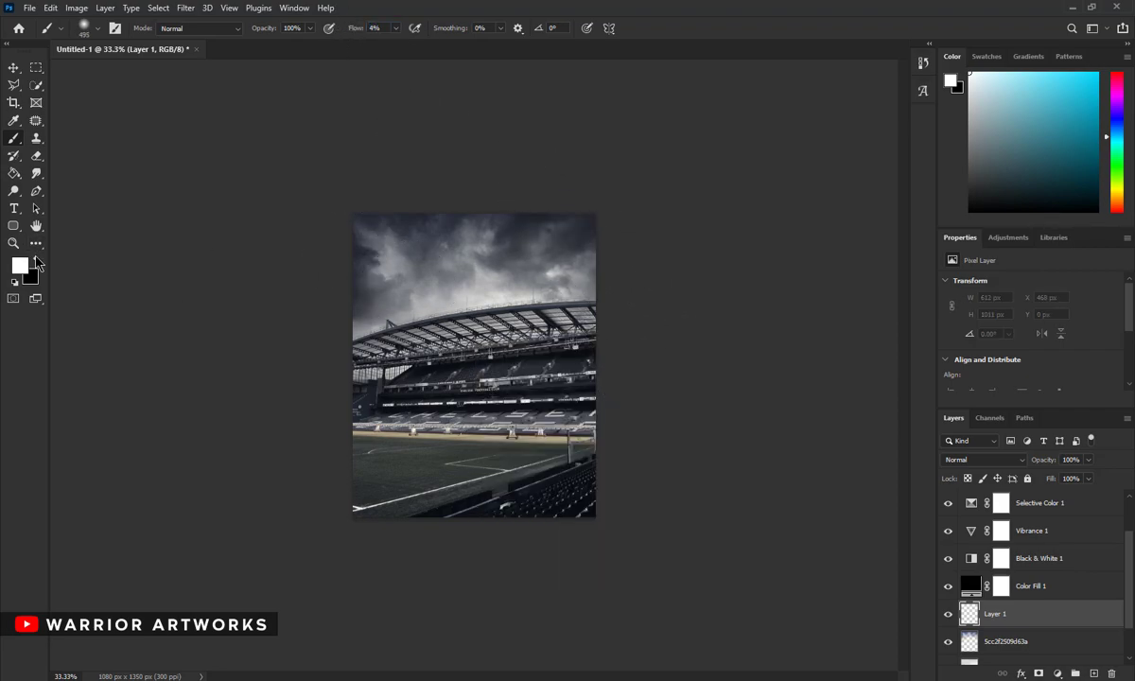
left_click(36, 261)
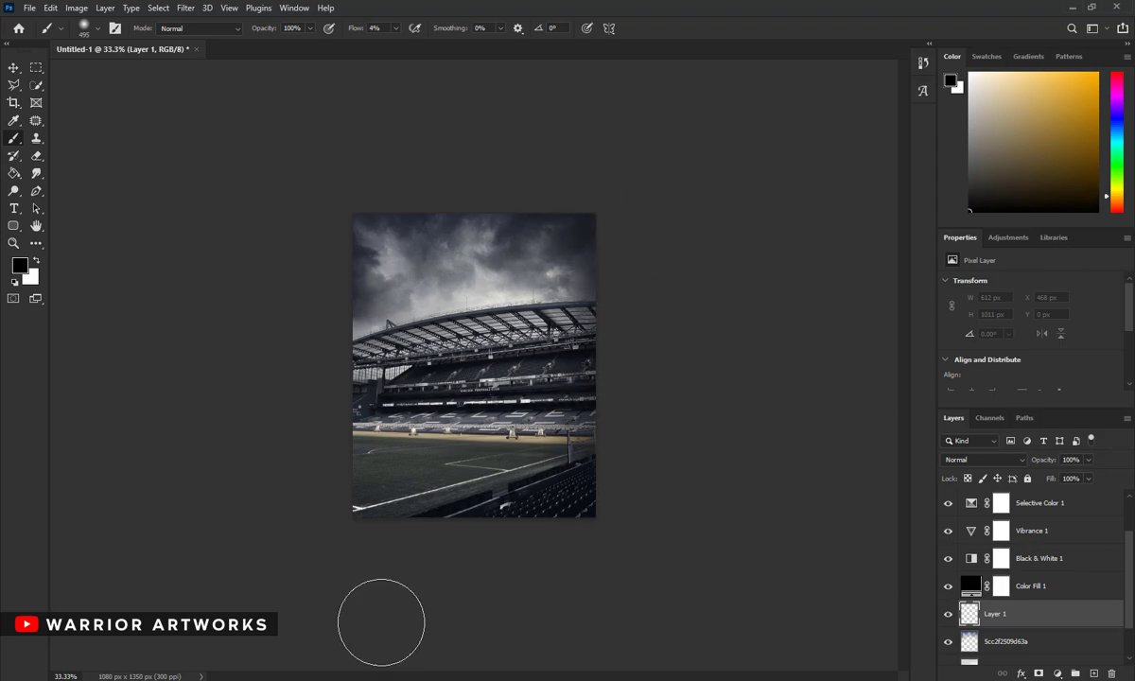
mouse_move(334, 473)
left_mouse_down()
mouse_move(344, 486)
mouse_move(329, 329)
mouse_move(370, 139)
left_mouse_up()
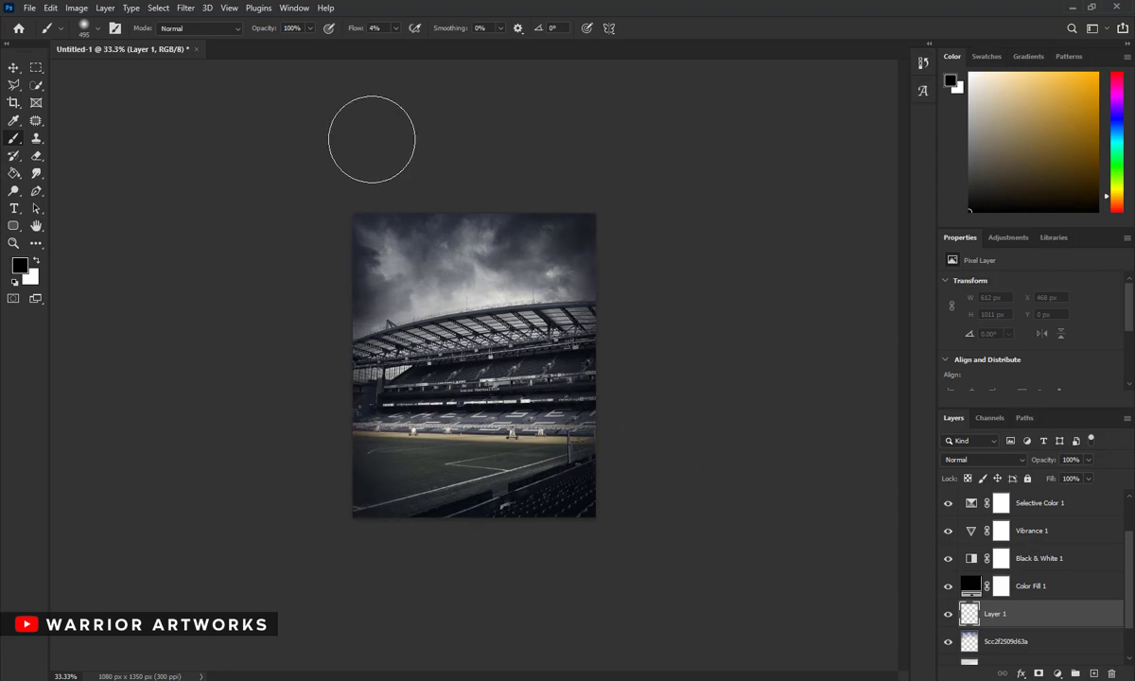
Step: Lower brush flow to 1% and set Layer 2, above Color Fill 1, to Overlay
left_click_drag(356, 27, 342, 27)
right_click(490, 373)
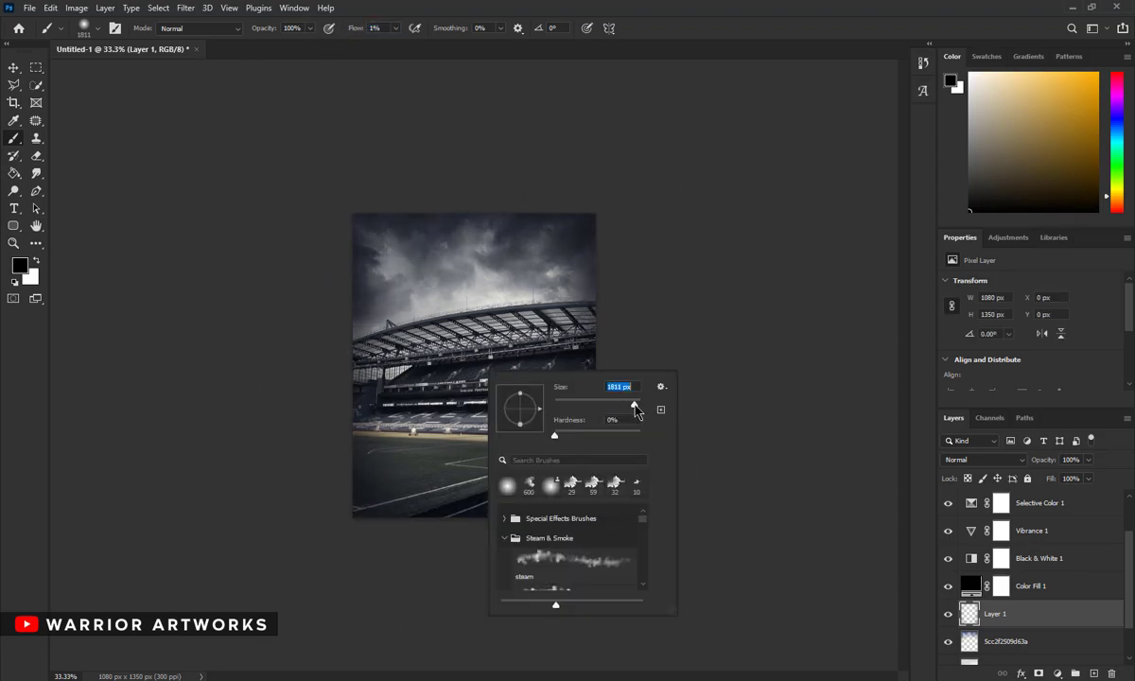
key("Return")
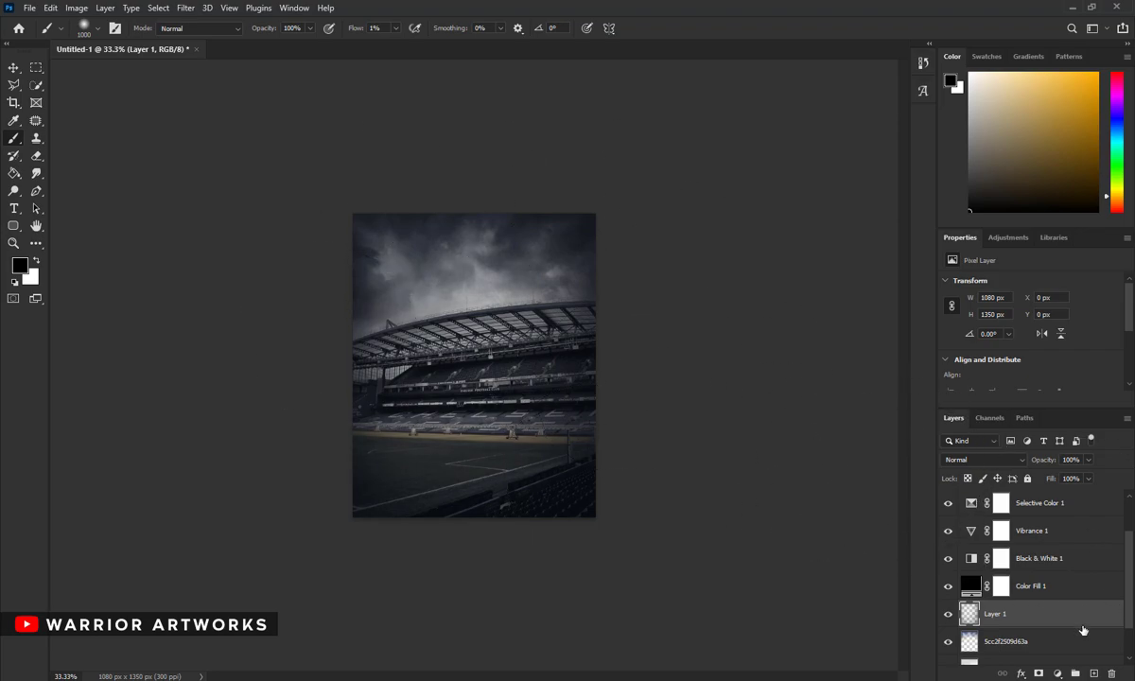
left_click_drag(1014, 575, 1014, 573)
left_click(984, 459)
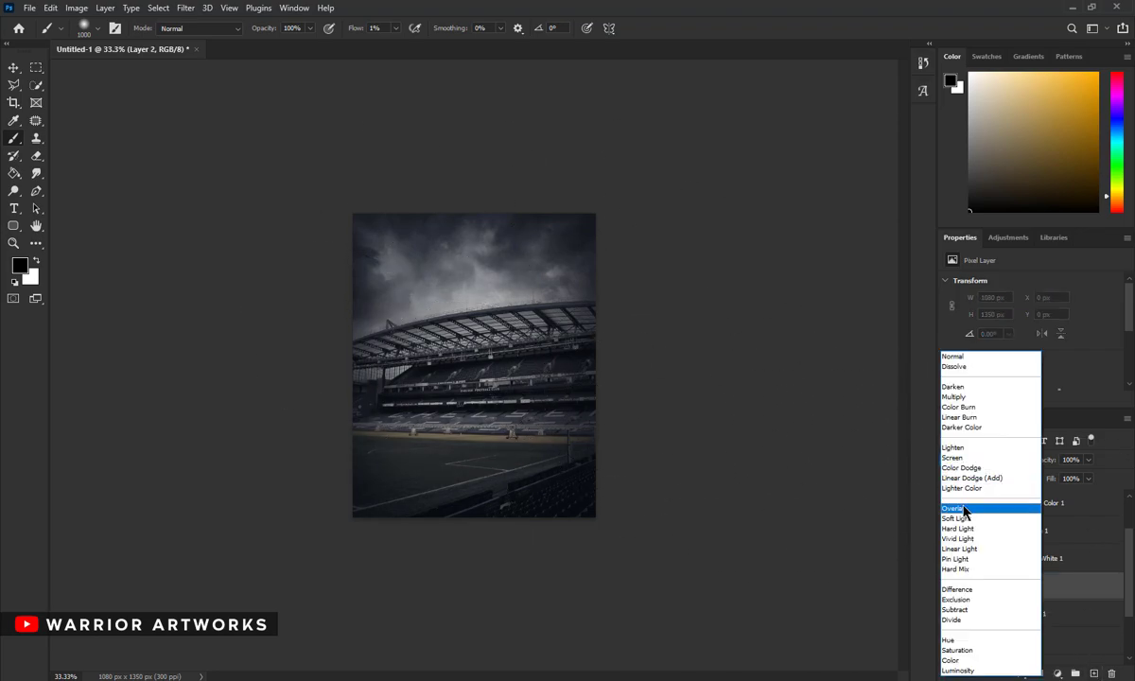
left_click(963, 510)
key("x")
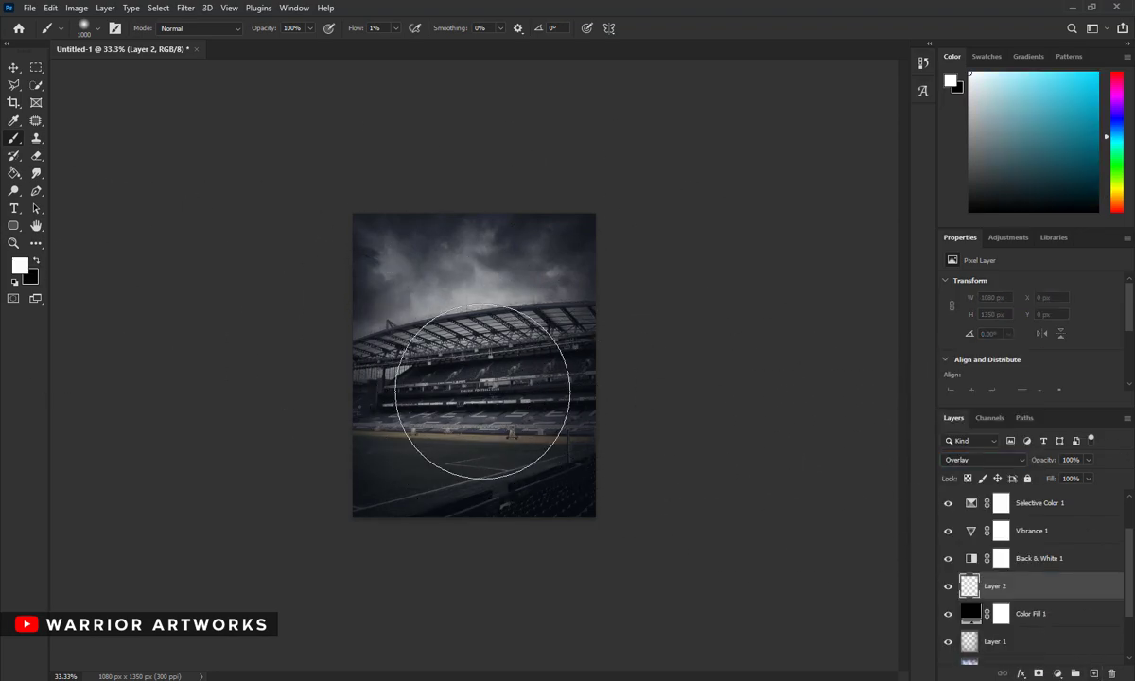
Step: Duplicate Layer 1 and set the copy to 30% opacity
left_click(1045, 641)
key("ctrl+j")
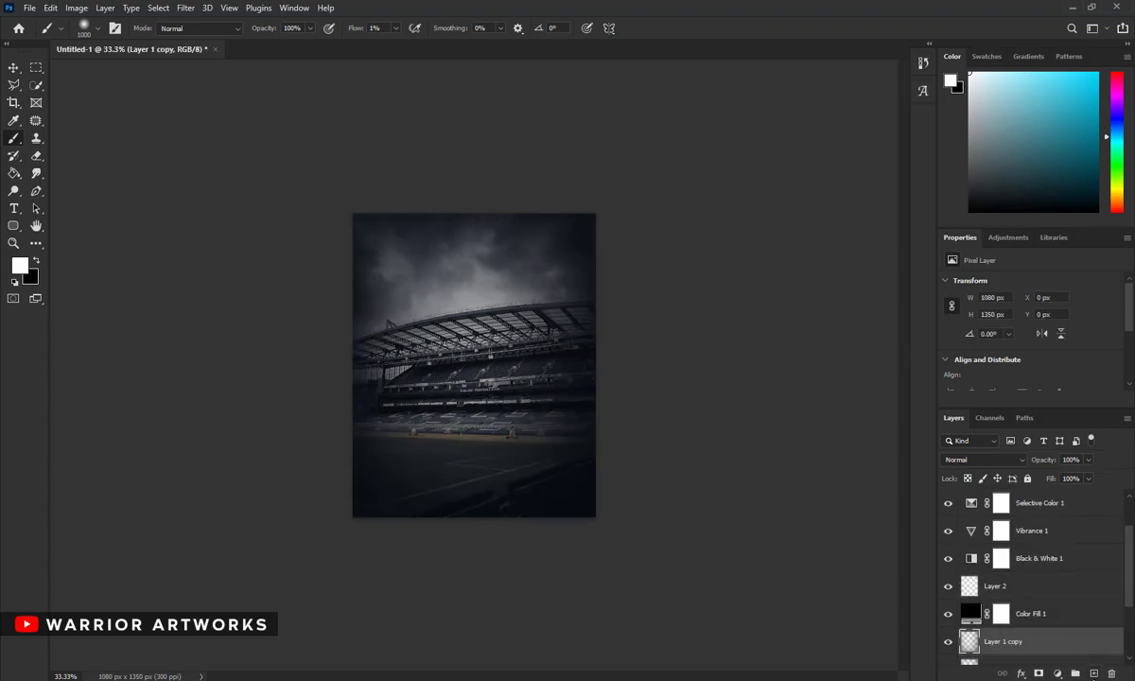
type("30")
key("Return")
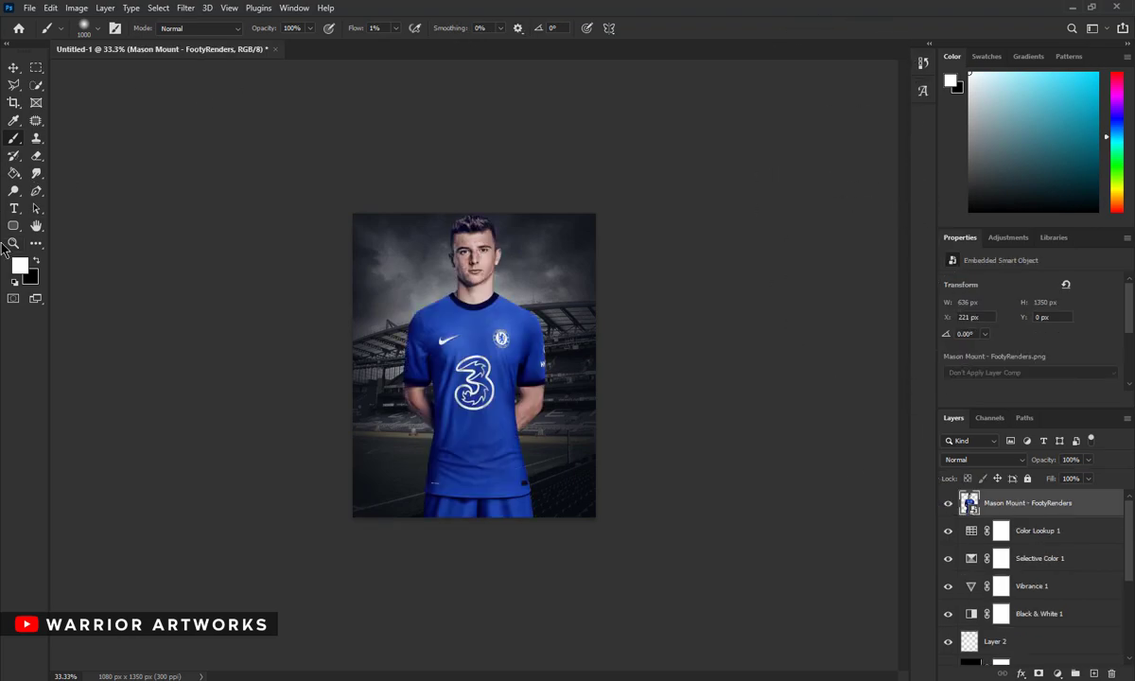
Step: Fit the canvas to the window and Free Transform the player cutout slightly smaller
left_click(13, 243)
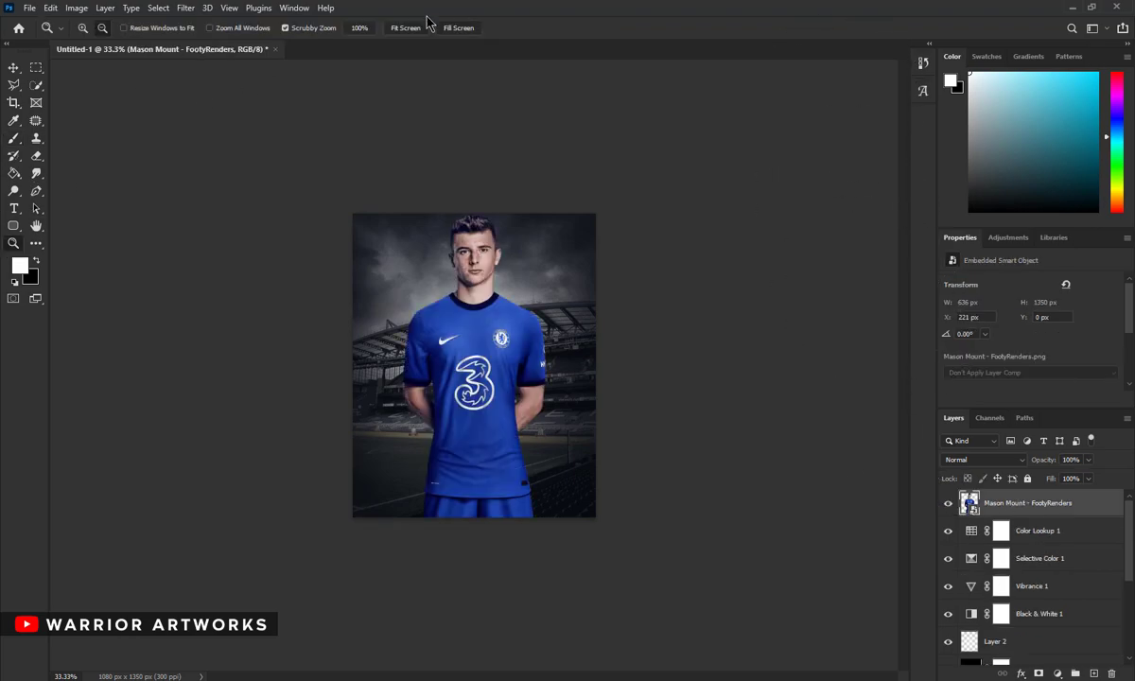
left_click(382, 27)
key("m")
right_click(489, 175)
left_click(576, 397)
key("ctrl+t")
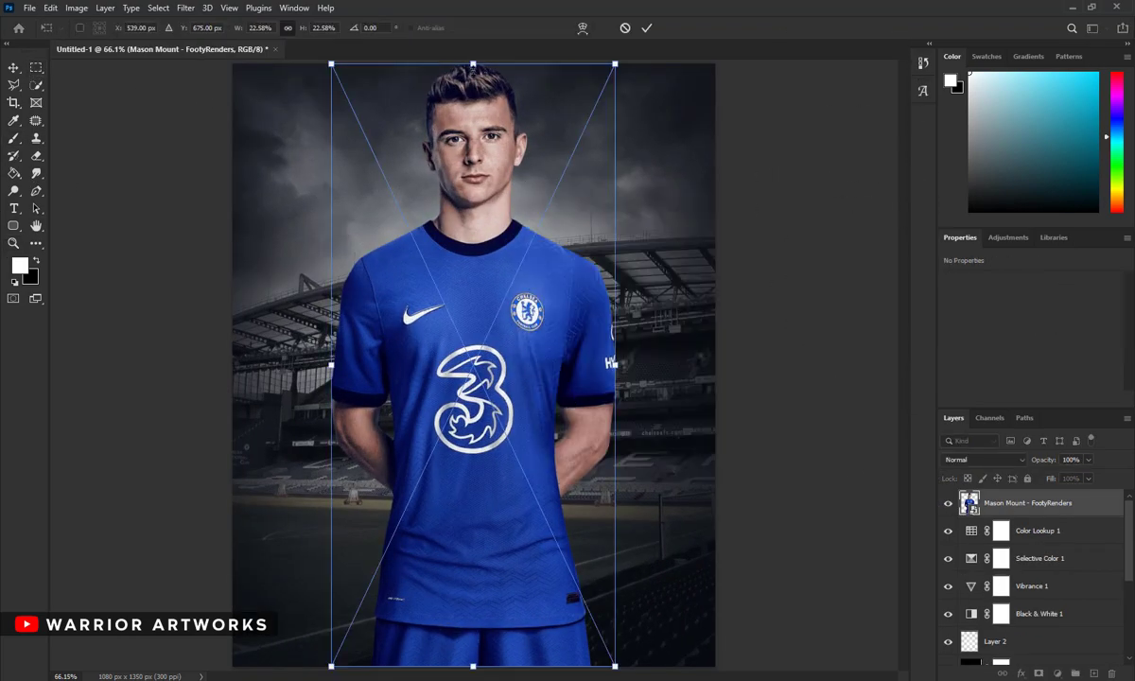
left_click_drag(472, 68, 473, 170)
left_click(648, 28)
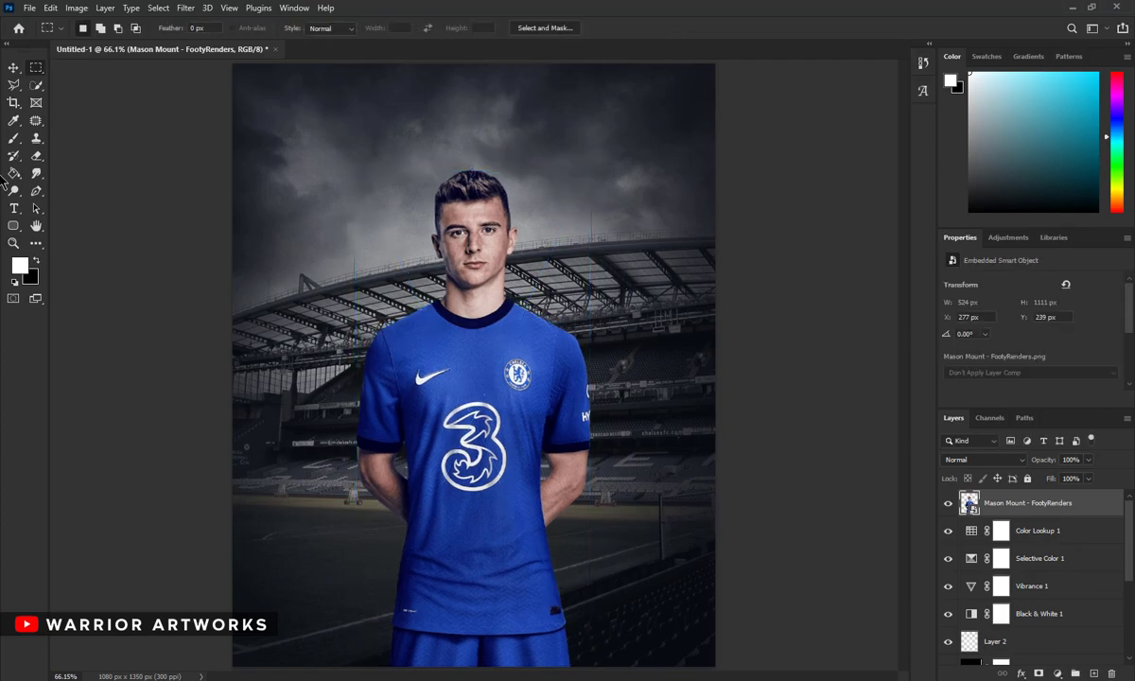
Step: Merge the background layers into a Group 1 copy and convert it to a Smart Object
right_click(1006, 624)
left_click(851, 511)
key("c")
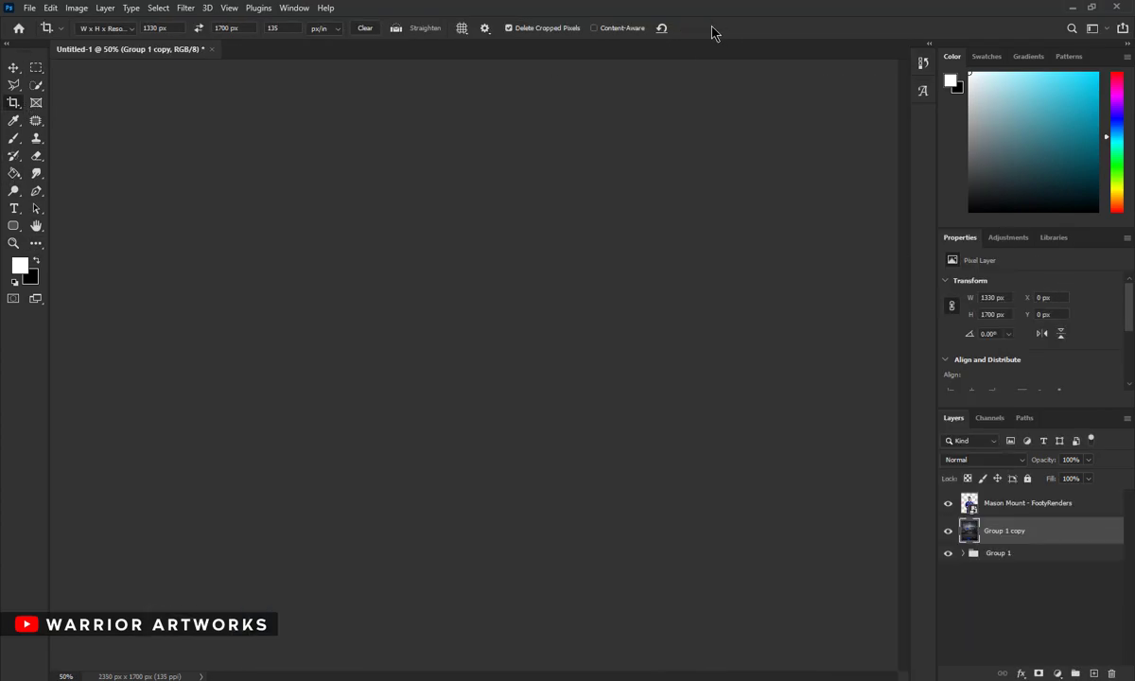
right_click(984, 529)
left_click(859, 297)
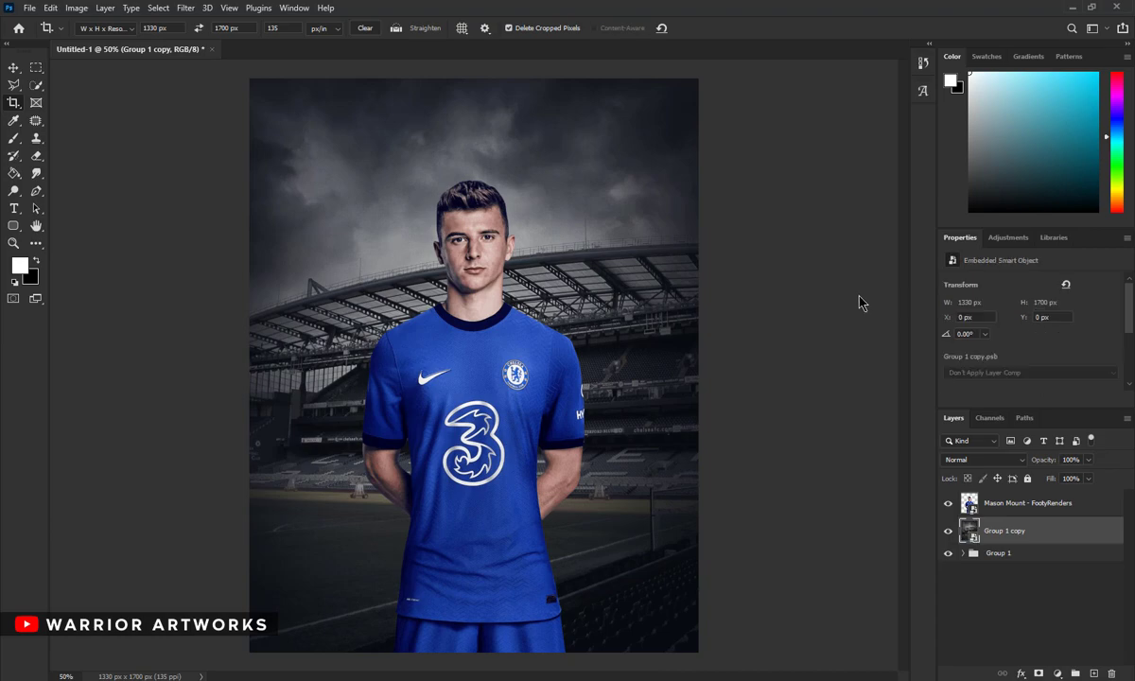
Step: Apply the Camera Raw Filter's Cool Light preset to the merged background
left_click(186, 7)
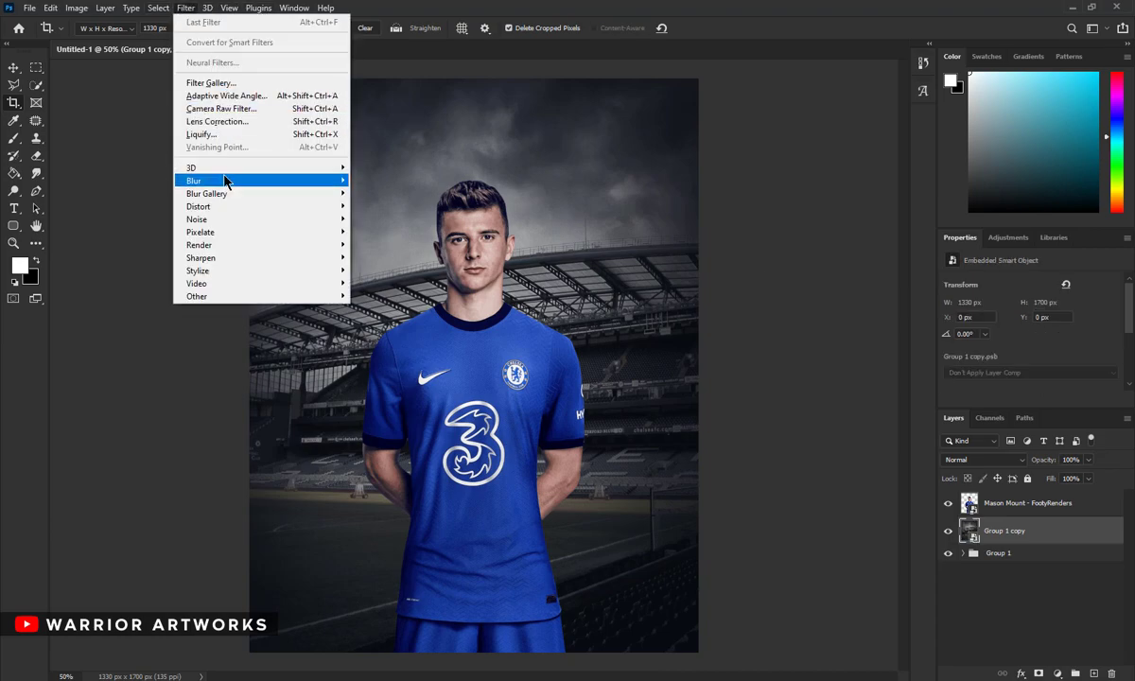
left_click(225, 117)
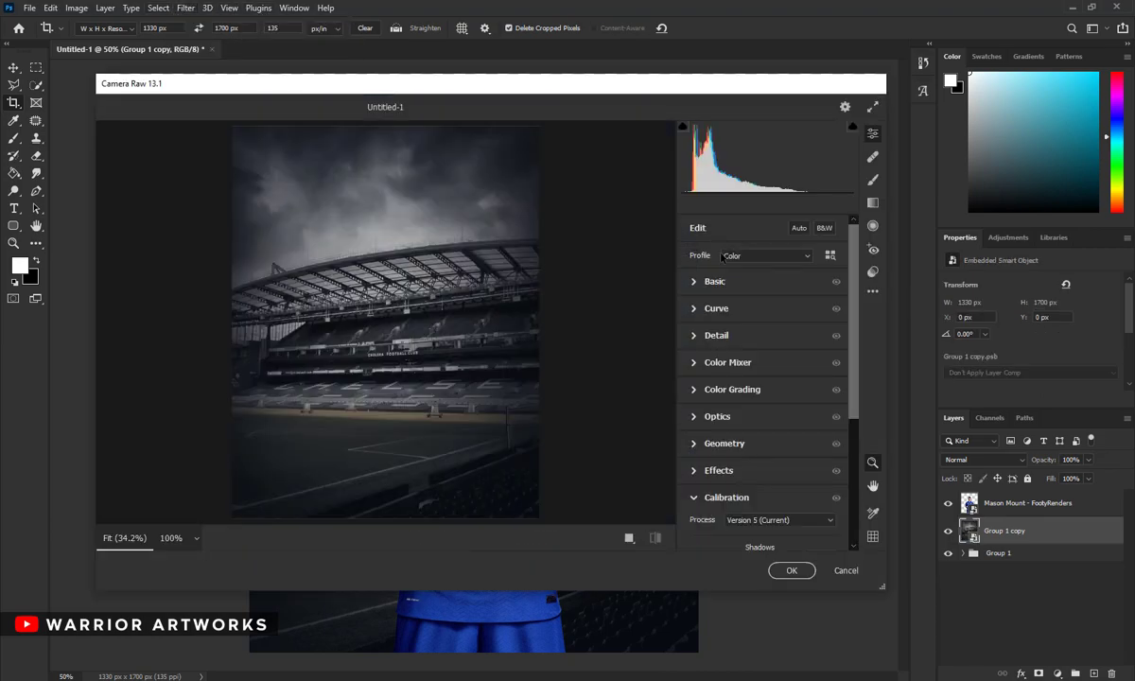
left_click(874, 271)
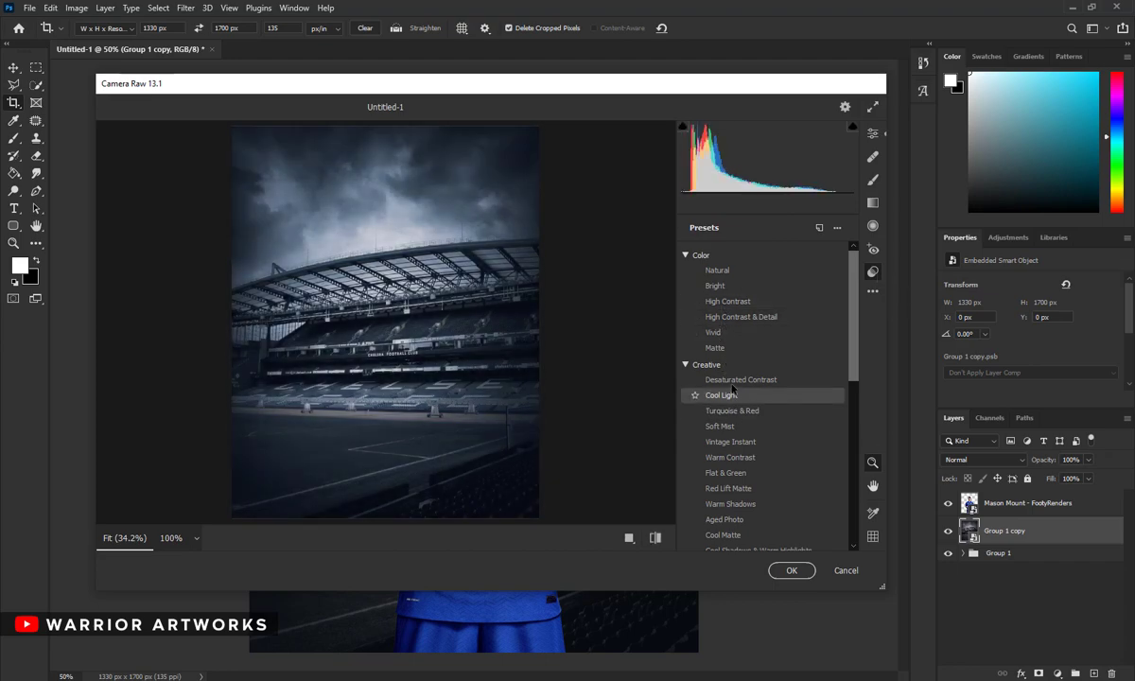
left_click(733, 389)
key("Return")
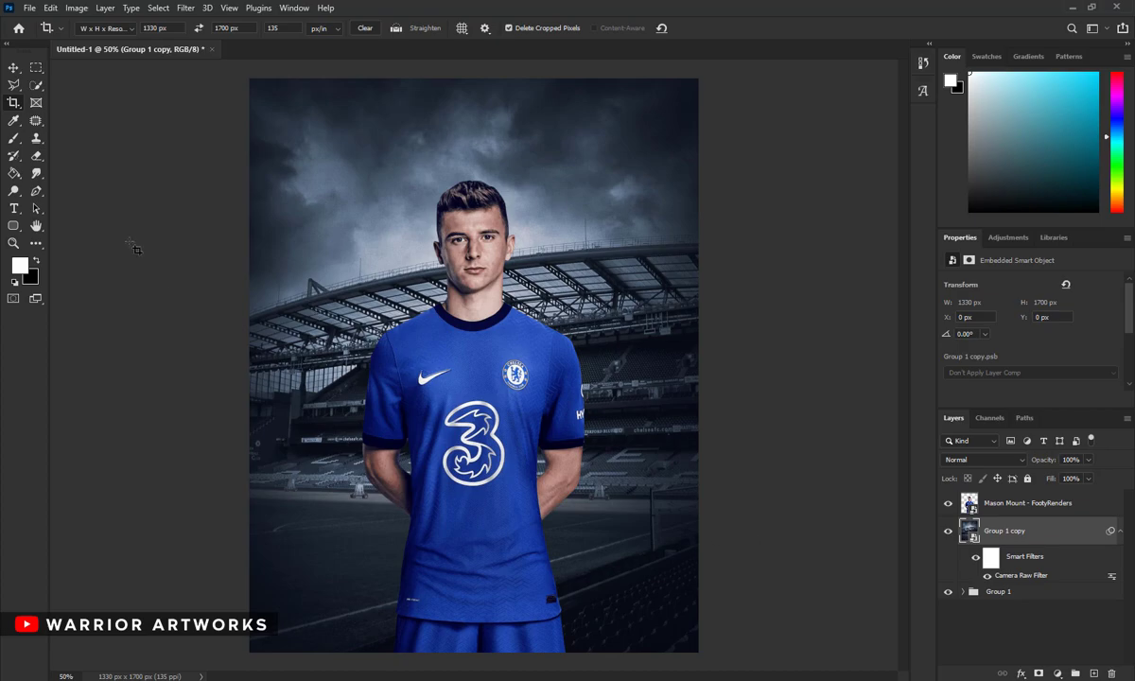
Step: Zoom in on the player, add a new Layer 3 and set a 700 px soft brush
left_click(13, 243)
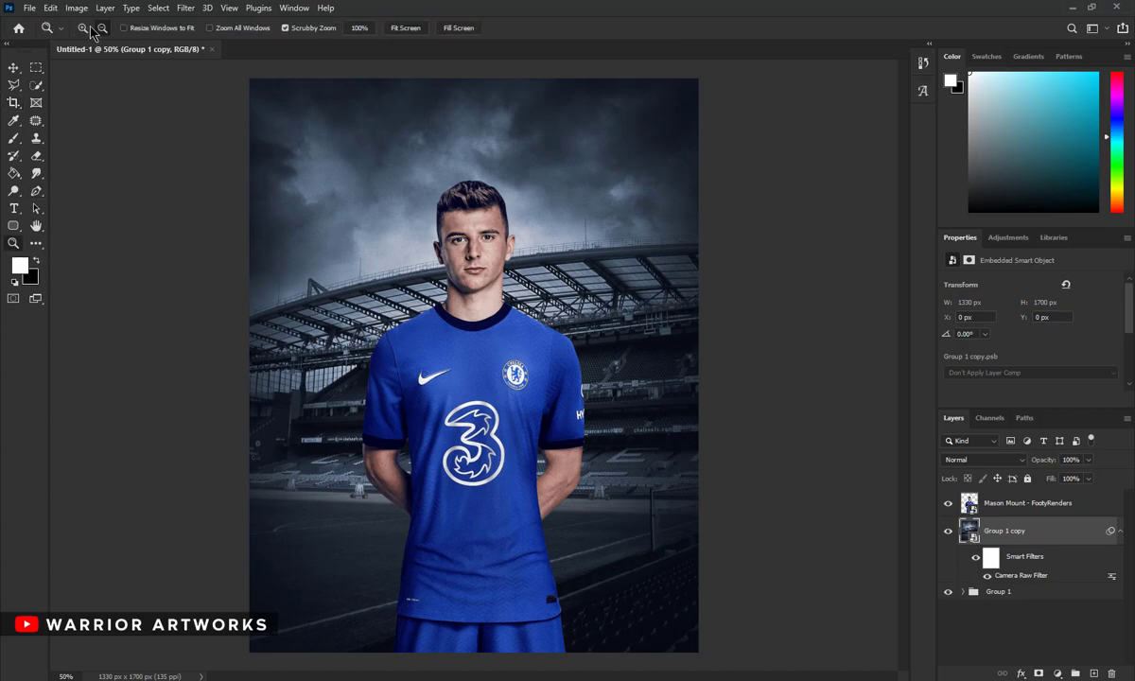
left_click(503, 328)
key("b")
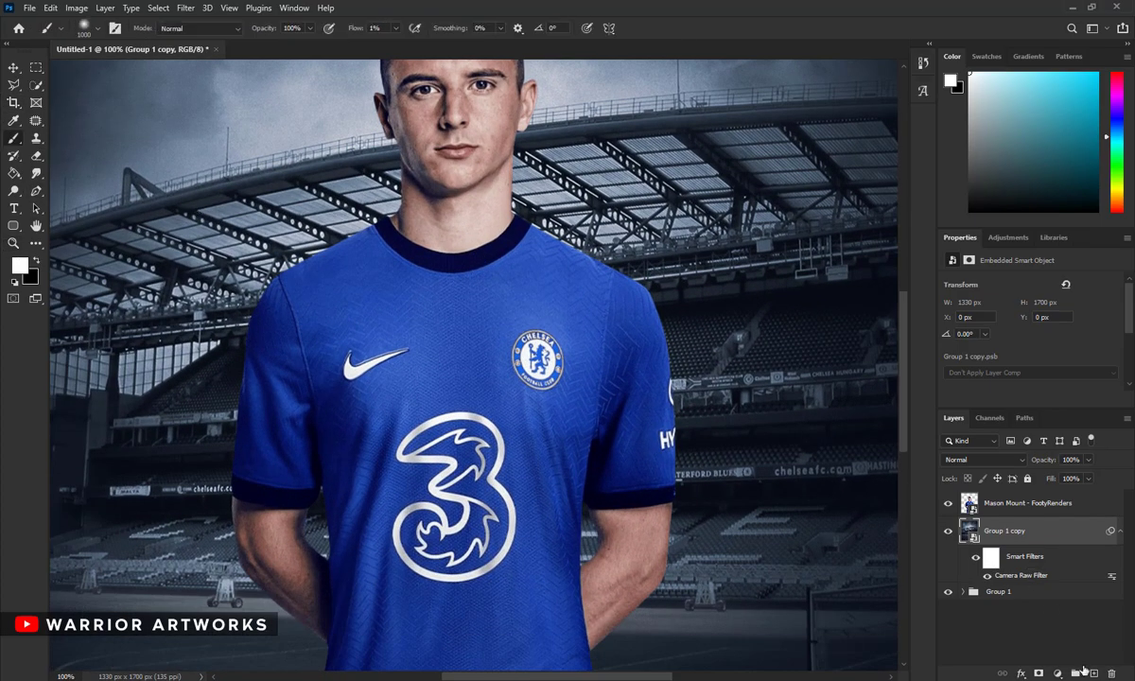
left_click(1094, 673)
right_click(546, 340)
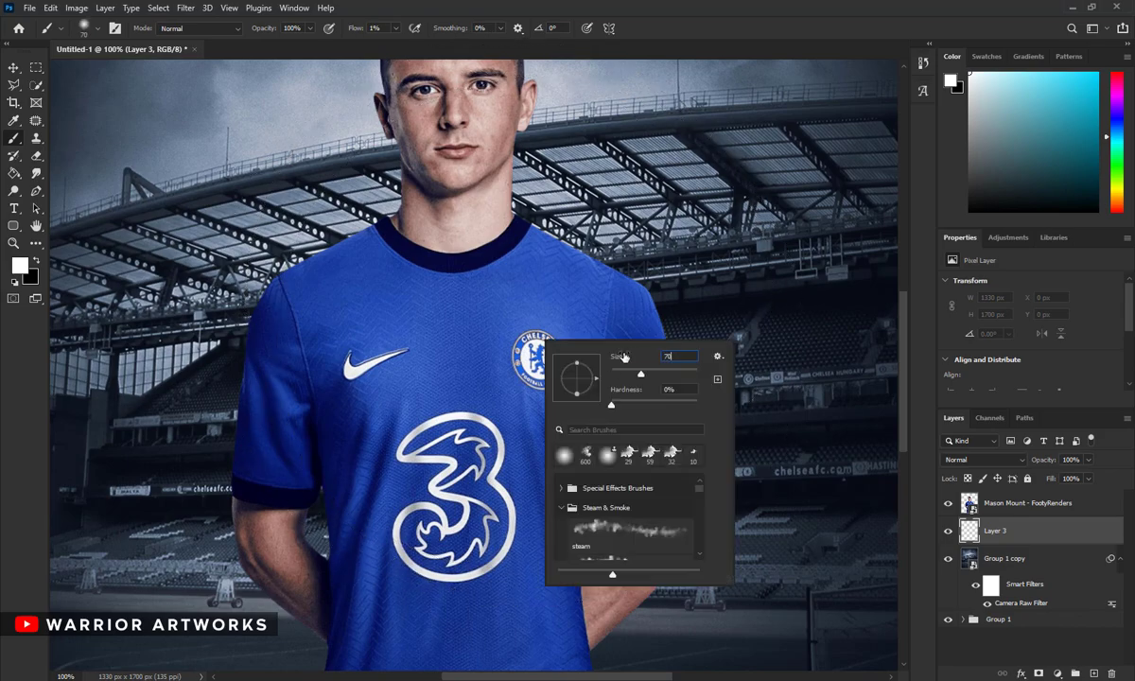
type("0")
key("Return")
Step: Paint faint white glow over the chest, lower shirt and upper body, enlarging the brush to 1200 px
type("5")
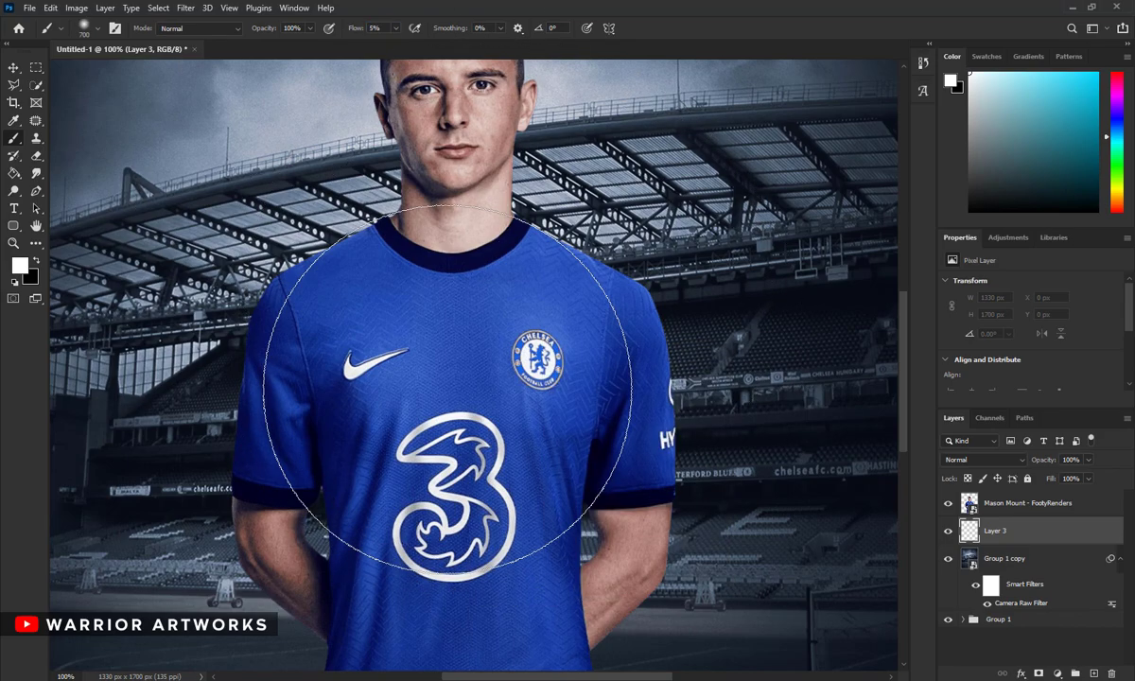
mouse_move(456, 418)
left_mouse_down()
mouse_move(495, 385)
mouse_move(482, 342)
mouse_move(463, 380)
mouse_move(430, 380)
mouse_move(426, 352)
mouse_move(359, 352)
left_mouse_up()
left_click_drag(509, 582, 451, 570)
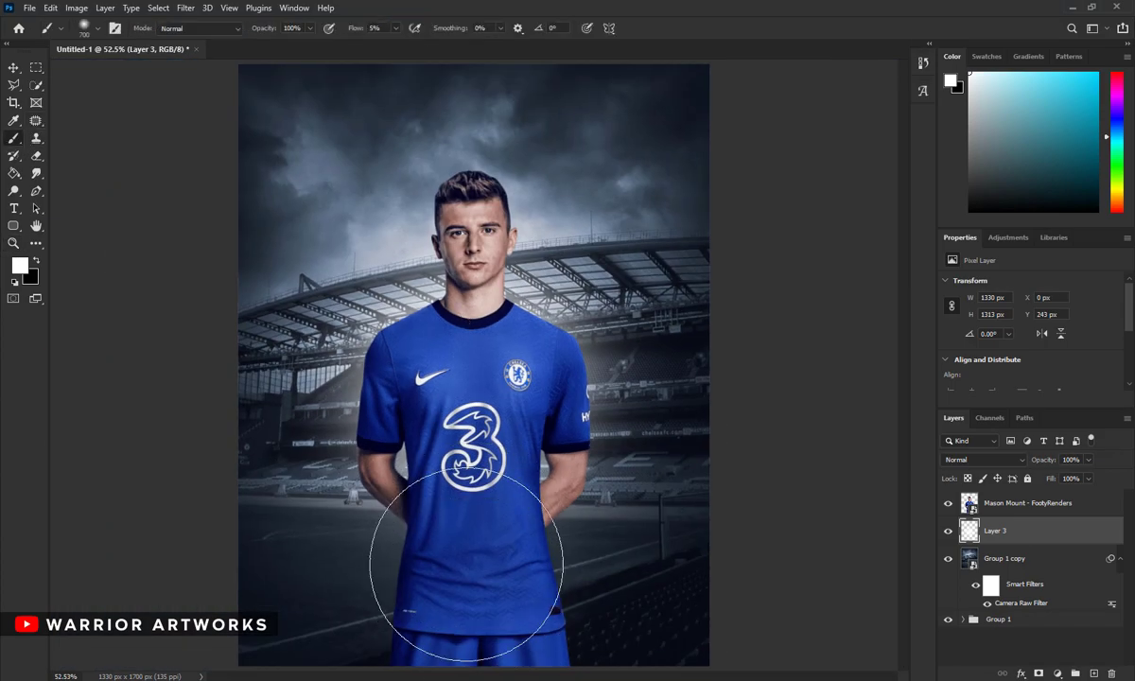
right_click(663, 315)
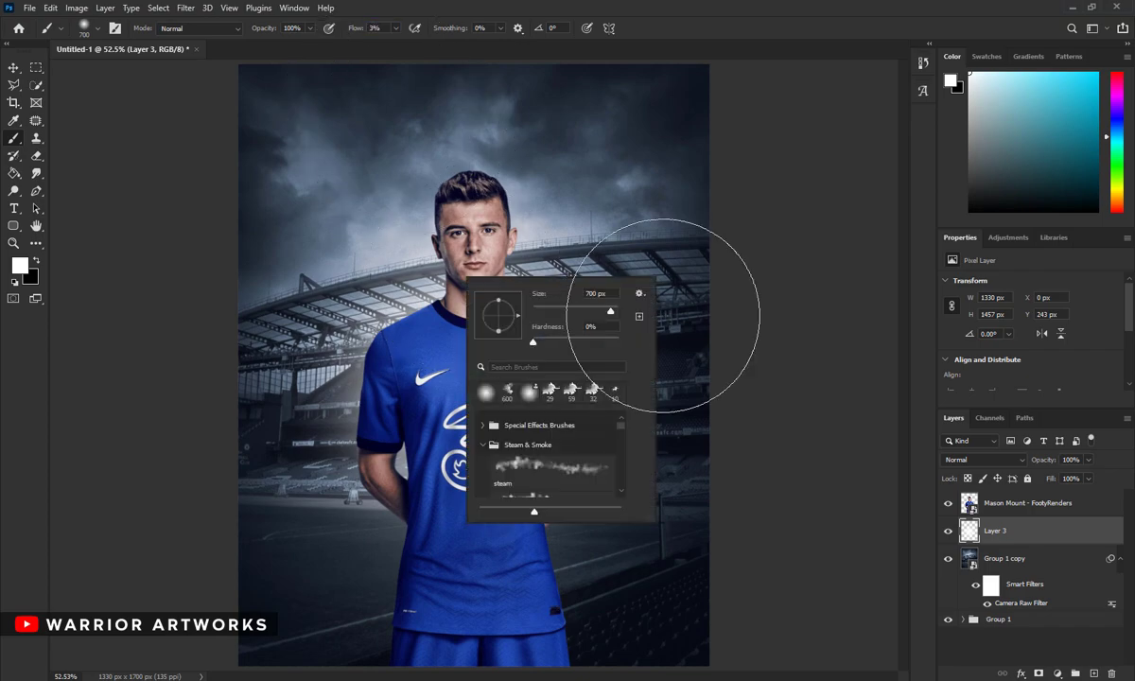
key("Return")
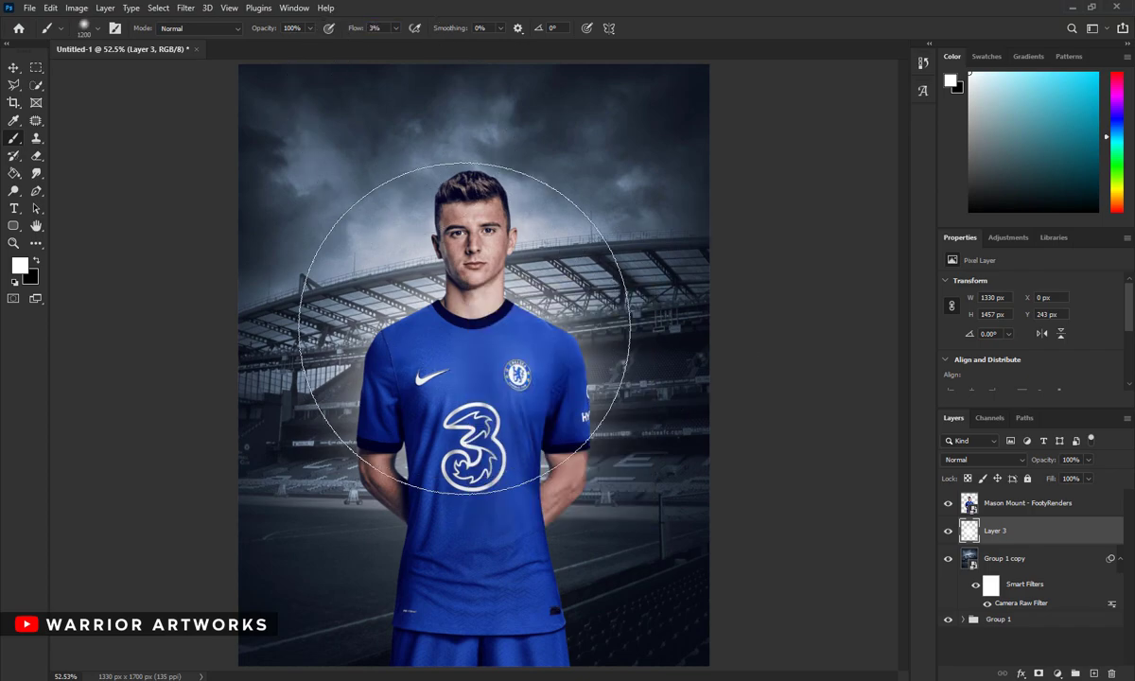
left_click_drag(426, 123, 621, 378)
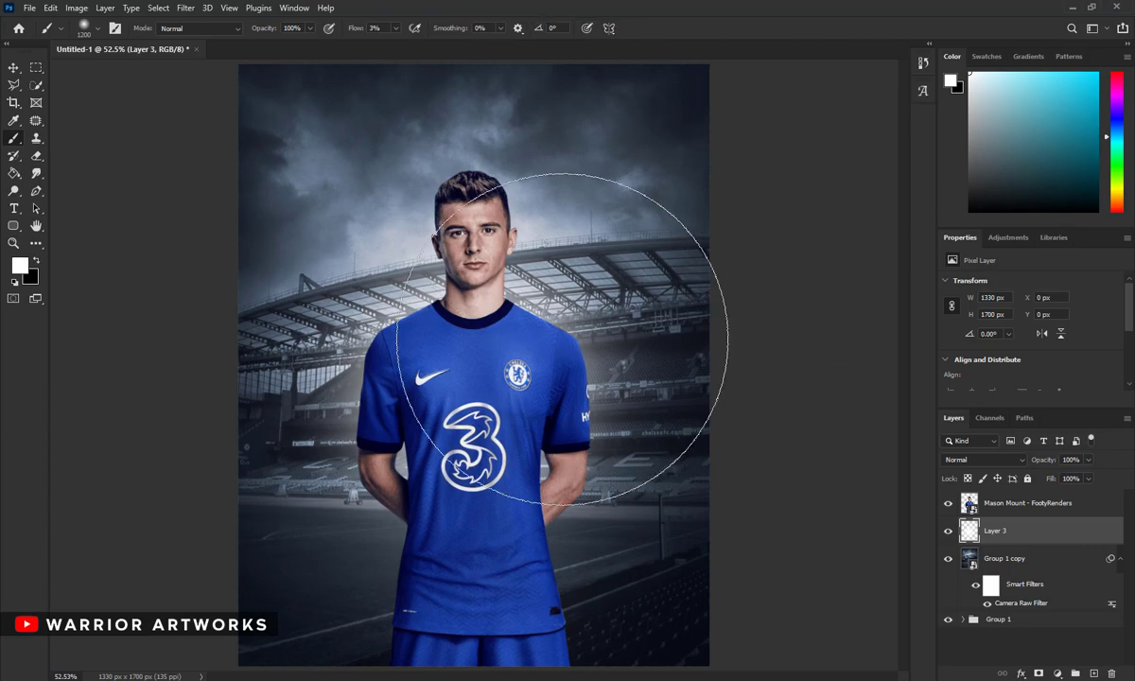
Step: Add Layer 4 with Overlay blending and a 480 px brush
left_click(1094, 674)
left_click(983, 460)
left_click(965, 491)
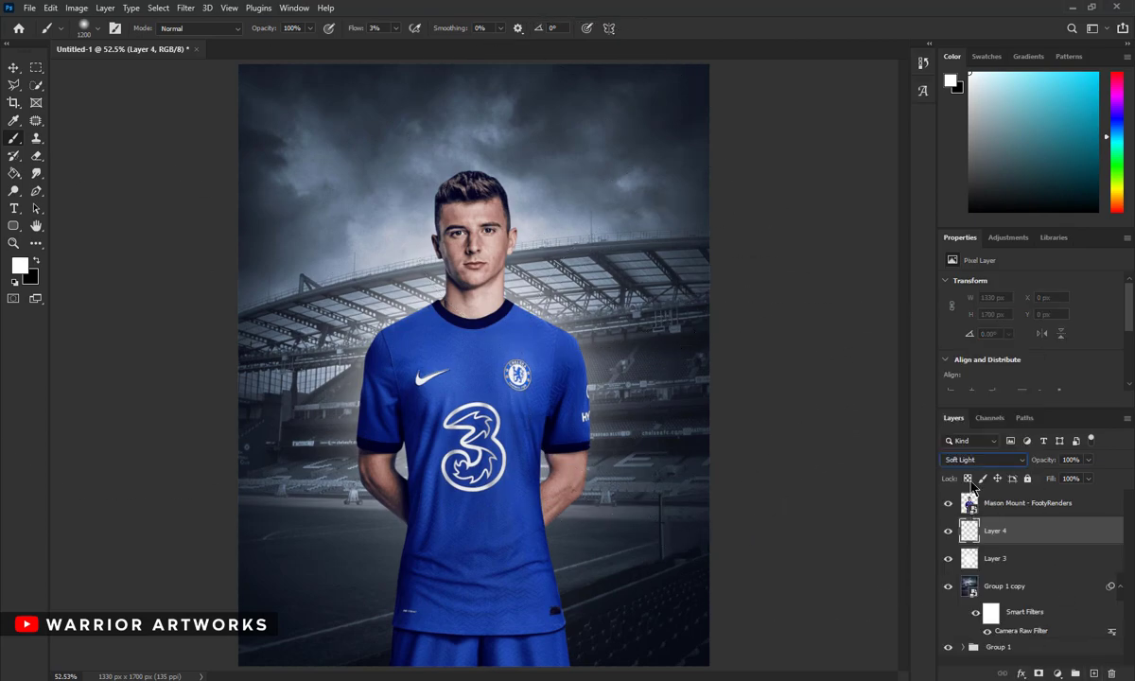
left_click(984, 460)
left_click(953, 508)
right_click(668, 405)
key("Return")
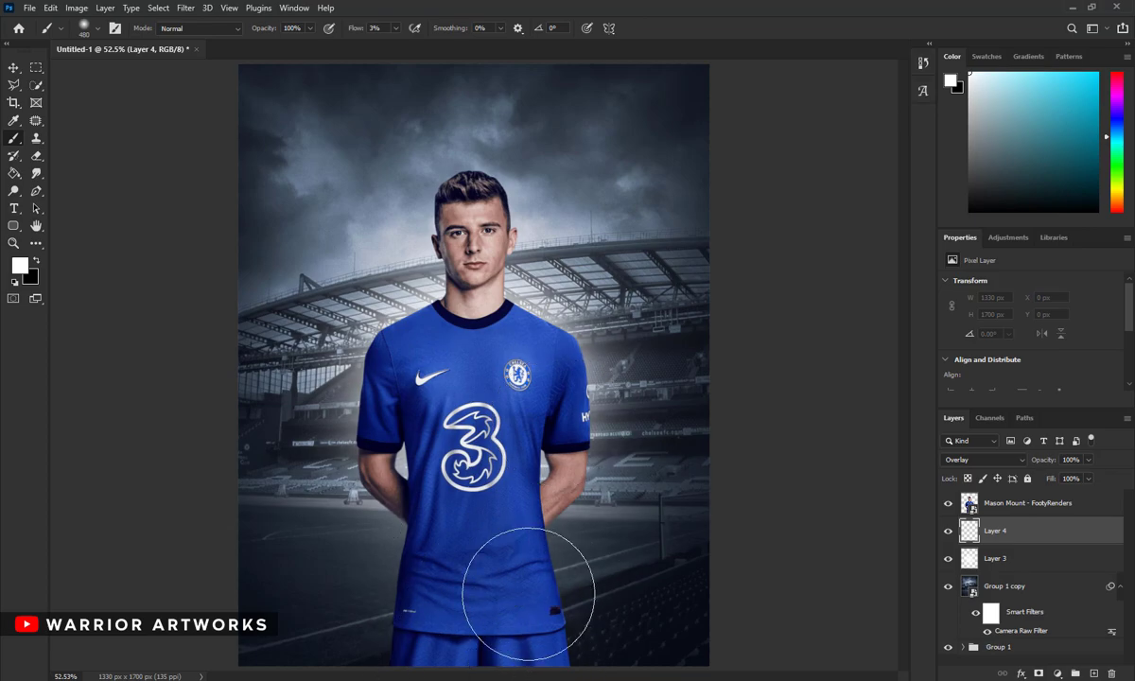
Step: Fade Layer 3 to 80% opacity and add a Vibrance adjustment layer
left_click(1039, 556)
type("0")
key("Return")
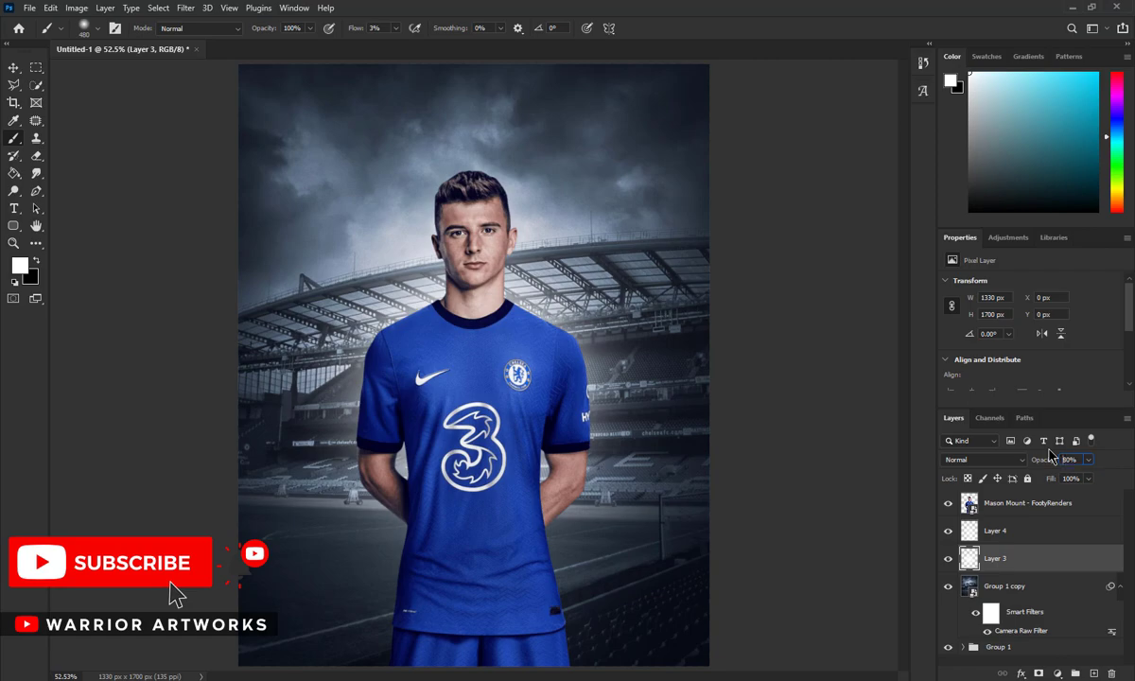
left_click(1029, 502)
left_click(1057, 674)
Step: Clip the Vibrance adjustment to the player and lower vibrance to -21
left_click(1050, 538)
key("ctrl+alt+g")
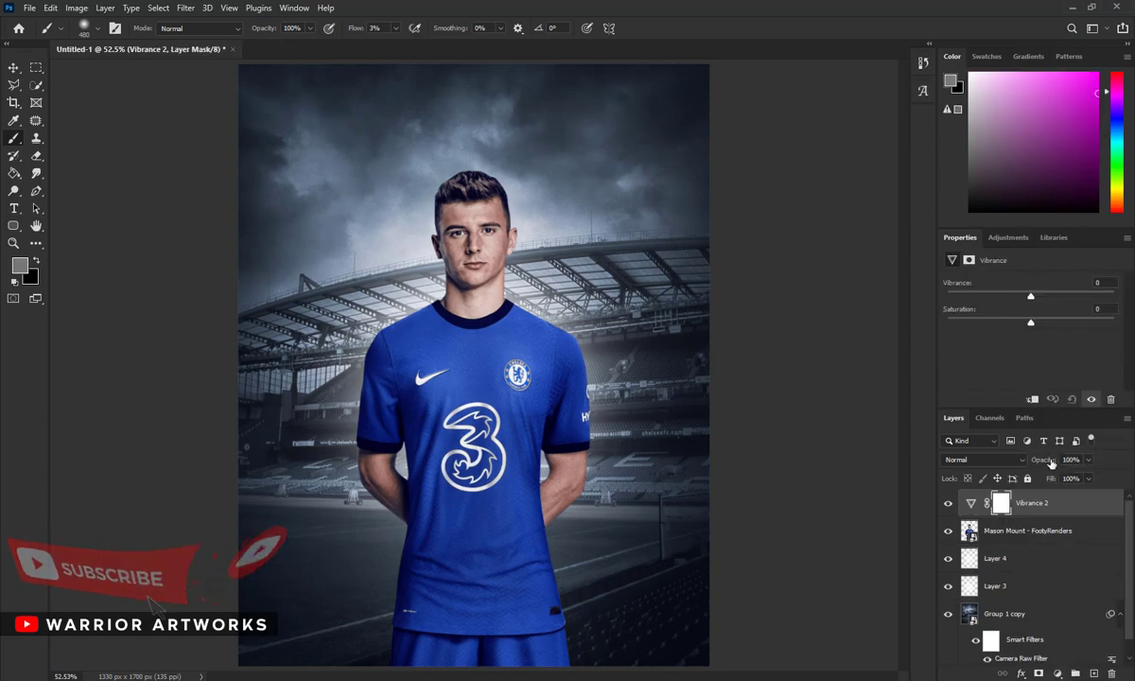
left_click_drag(1032, 297, 1013, 297)
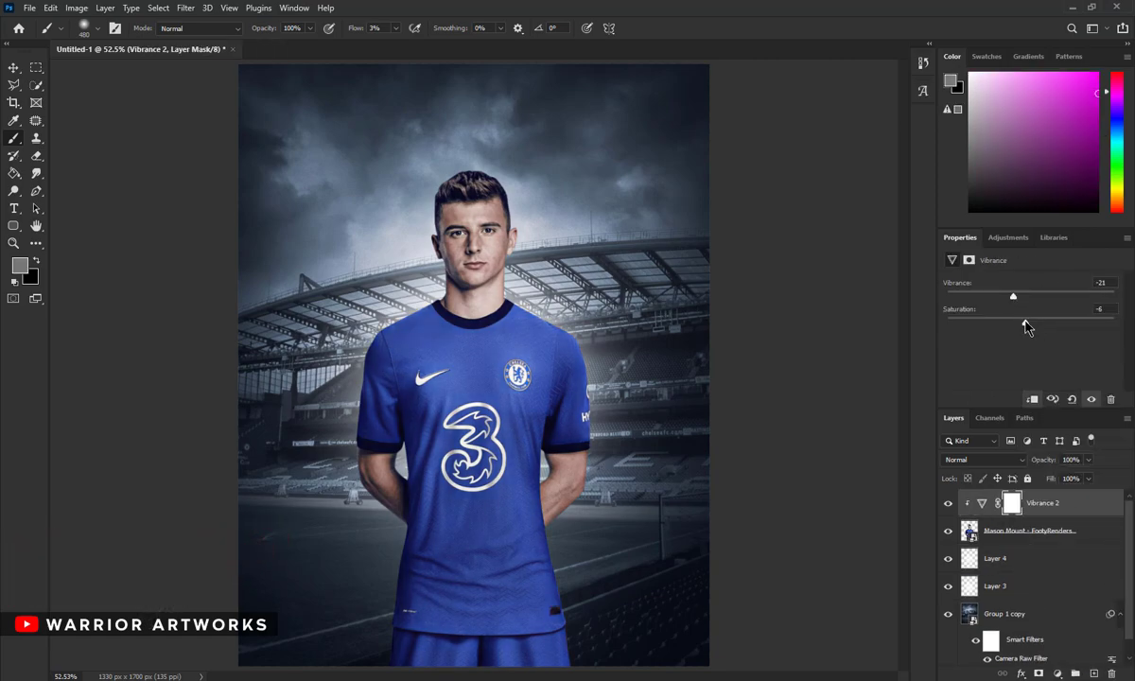
Step: Add a clipped Selective Color layer shifting the Blues (Cyan +11, Magenta -20, Yellow +26, Black -5)
left_click(1031, 531)
left_click(1057, 674)
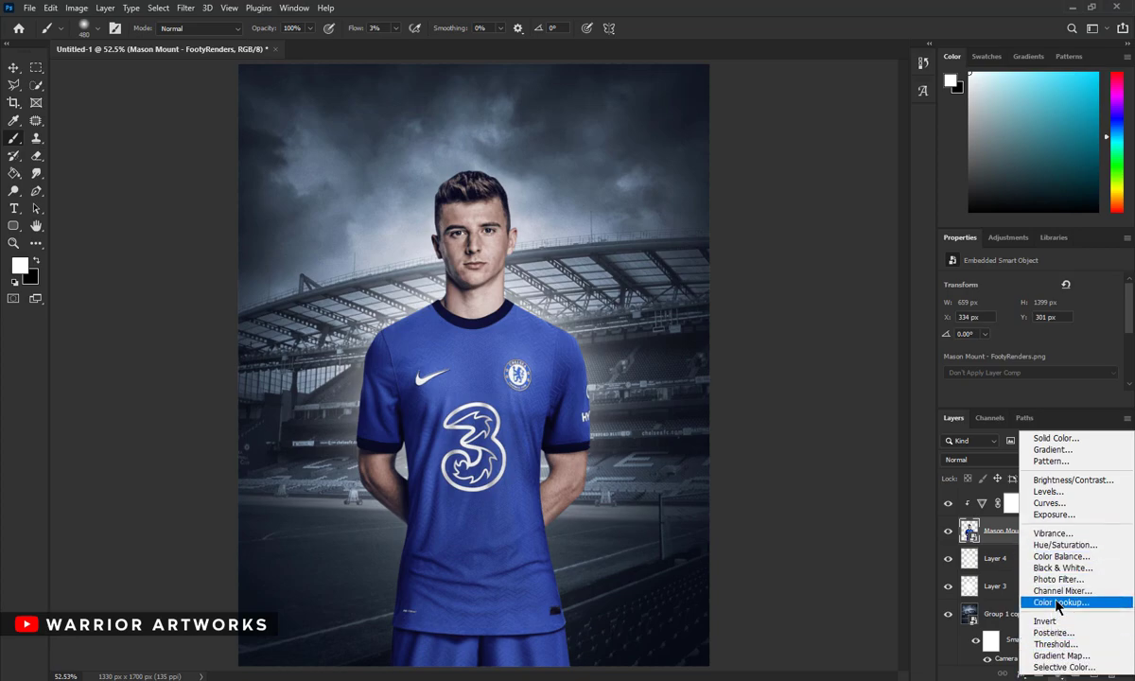
left_click(1064, 667)
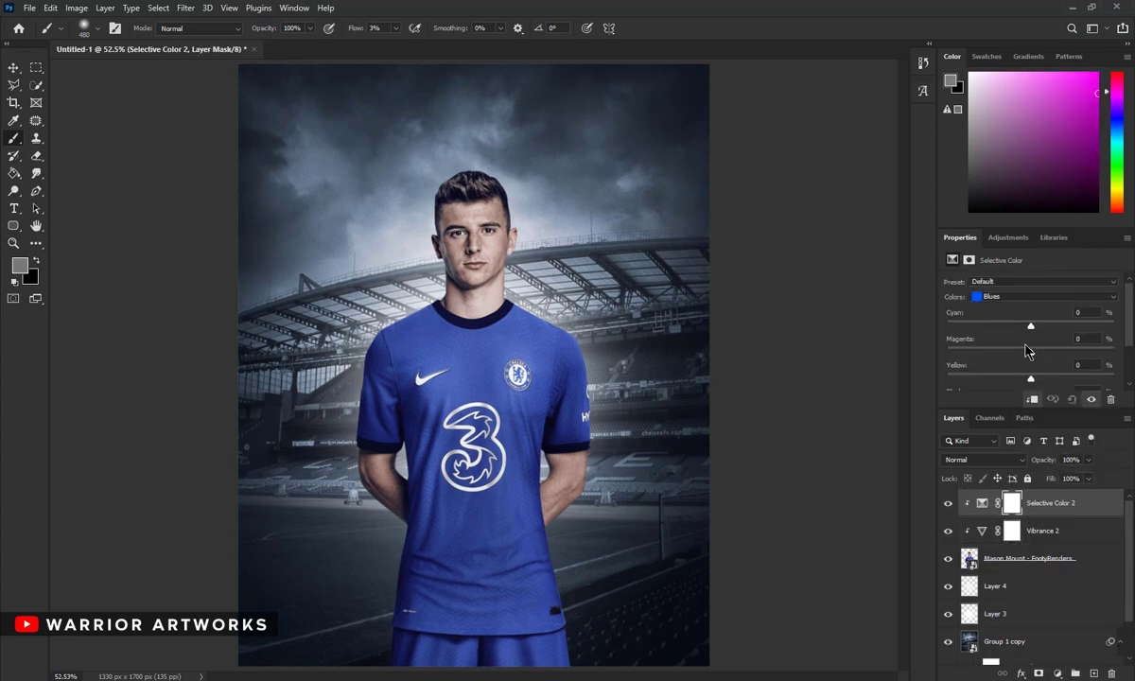
mouse_move(1031, 325)
left_mouse_down()
mouse_move(942, 325)
mouse_move(1104, 331)
left_mouse_up()
left_click_drag(1031, 352, 1020, 354)
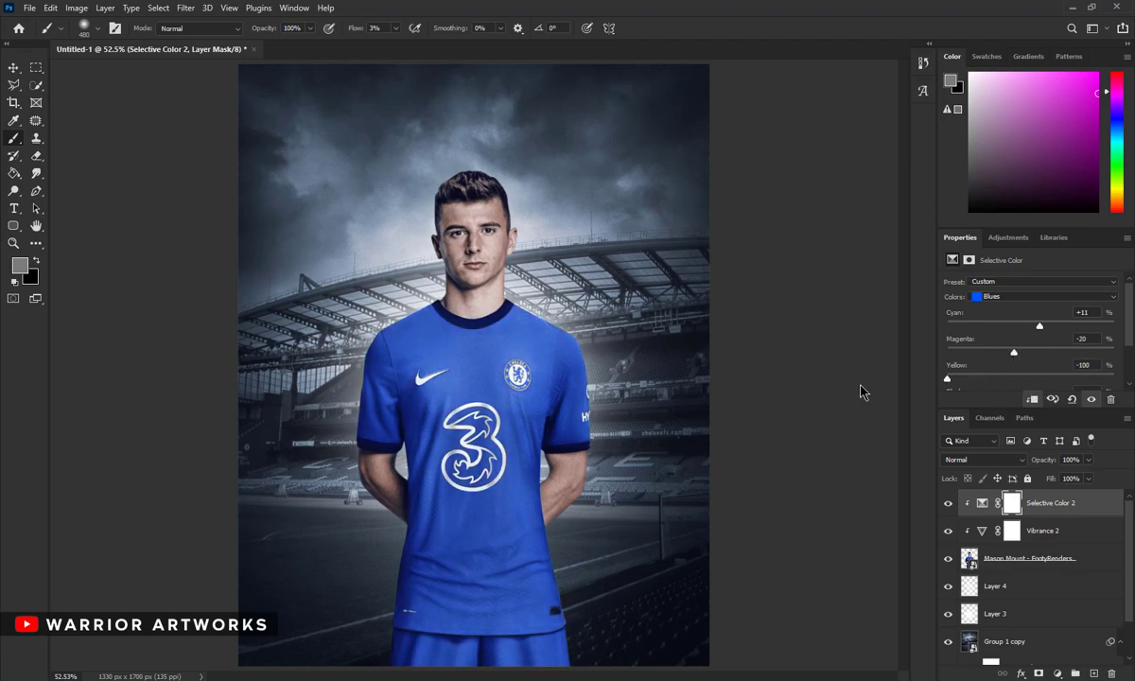
scroll(1060, 346, "down", 1)
left_click_drag(1027, 371, 1029, 376)
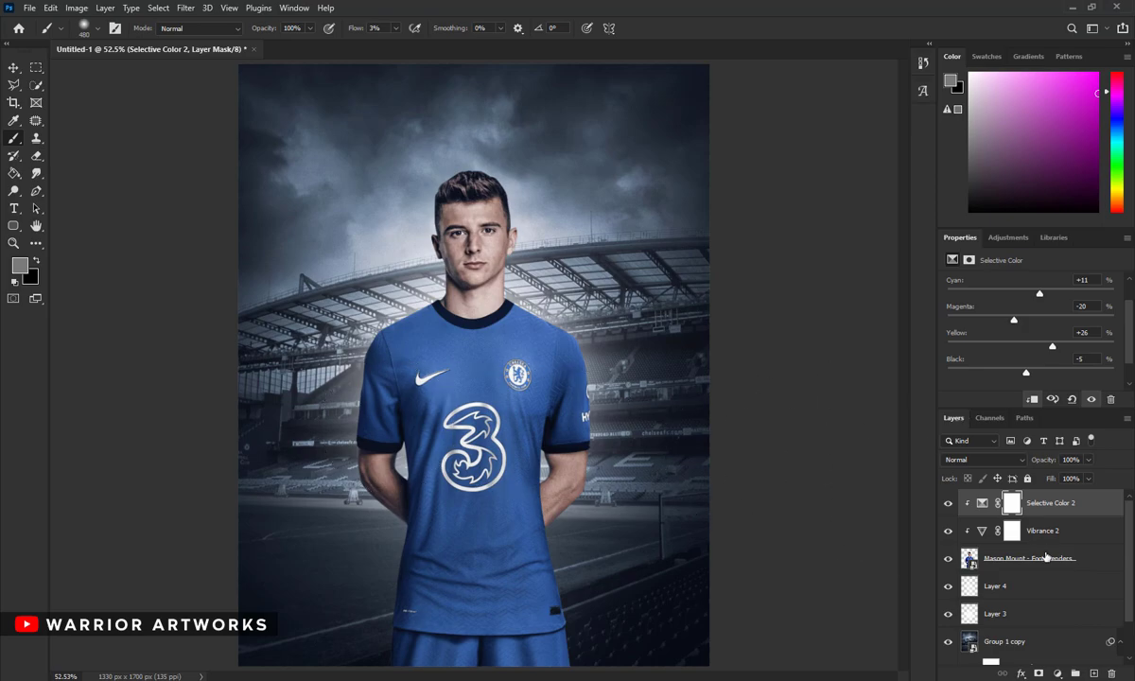
Step: Add a Color Lookup layer with FoggyNight.3DL at 30% opacity
left_click(1003, 558)
left_click(1058, 674)
left_click_drag(1038, 521, 1038, 499)
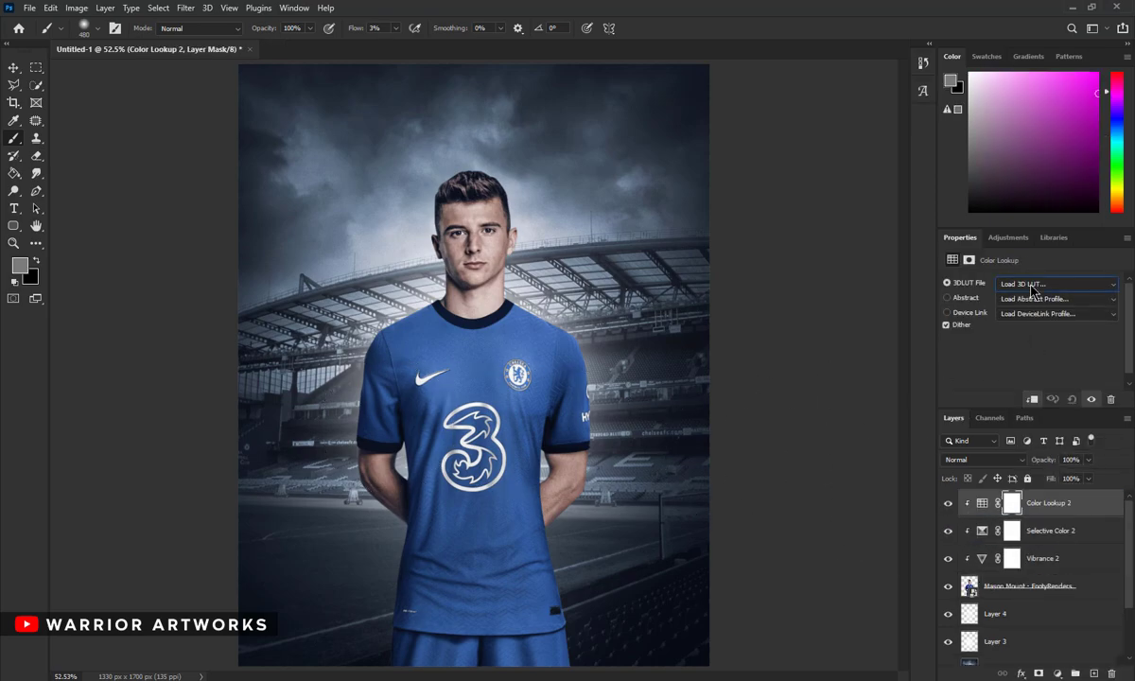
left_click(1055, 284)
left_click(1009, 425)
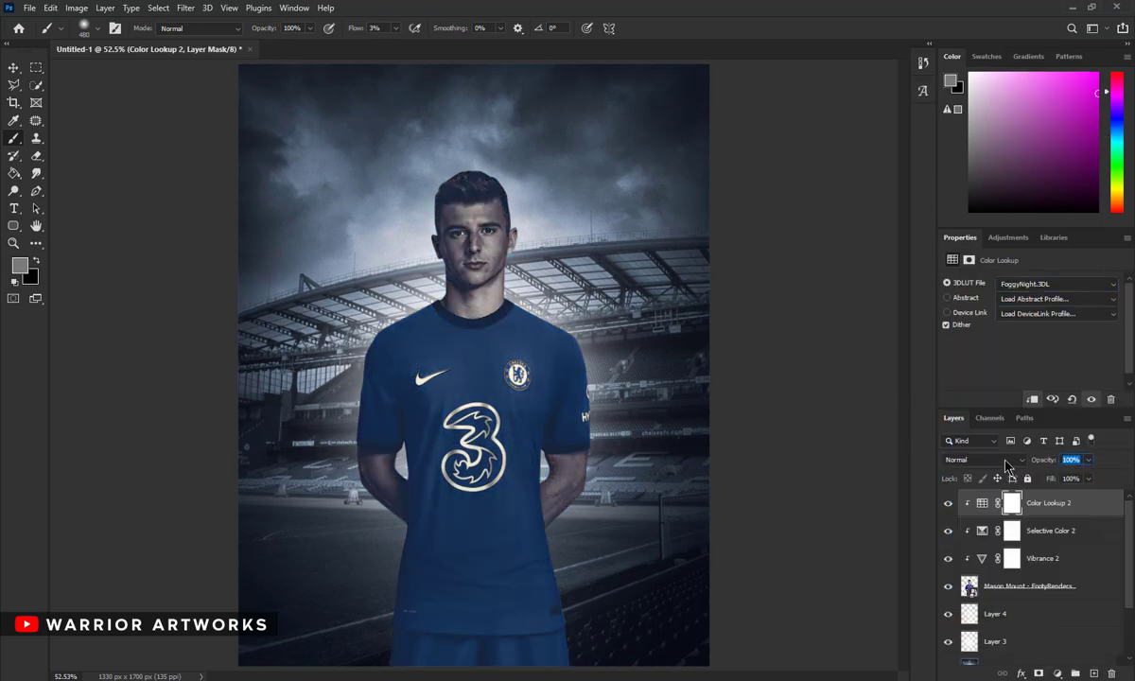
type("300")
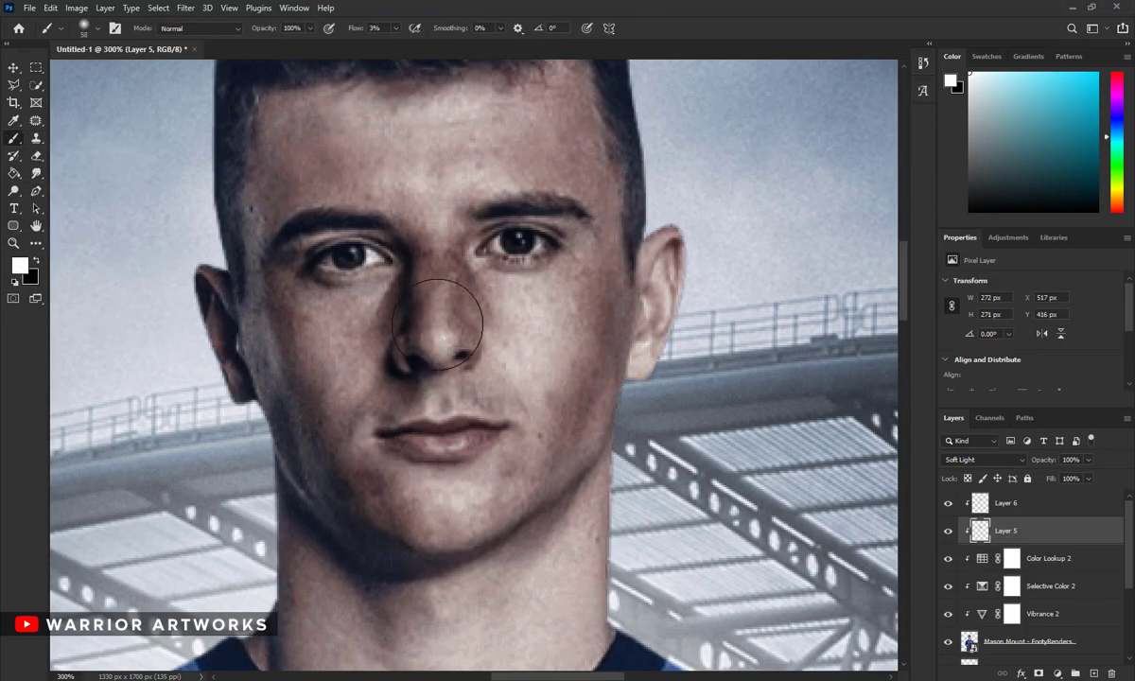
Step: On soft-light Layer 5, brighten the nose and forehead and darken the cheek and jaw
left_click_drag(437, 324, 497, 317)
scroll(441, 168, "up", 1)
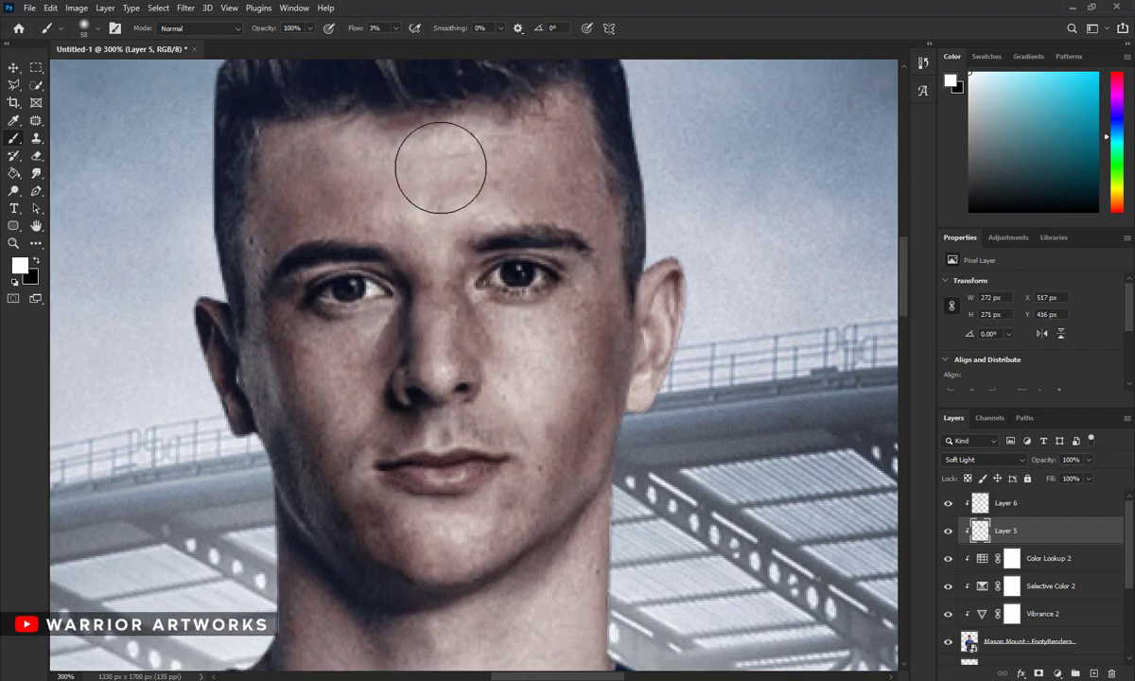
mouse_move(441, 167)
left_mouse_down()
mouse_move(444, 182)
mouse_move(366, 172)
left_mouse_up()
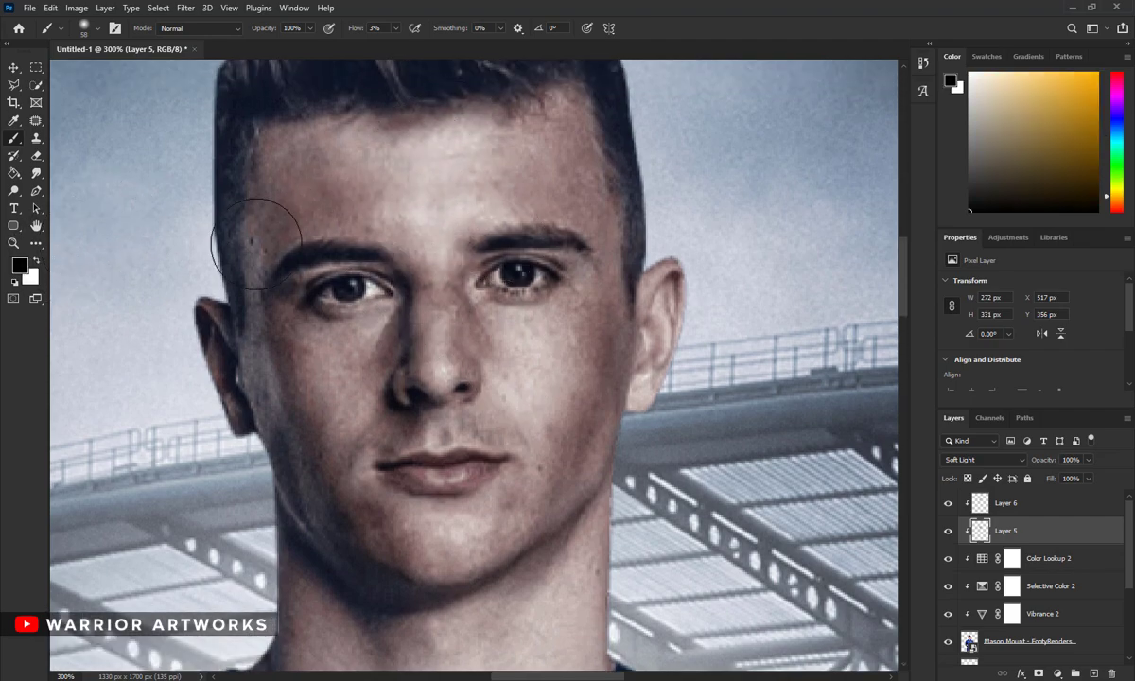
left_click_drag(585, 445, 530, 407)
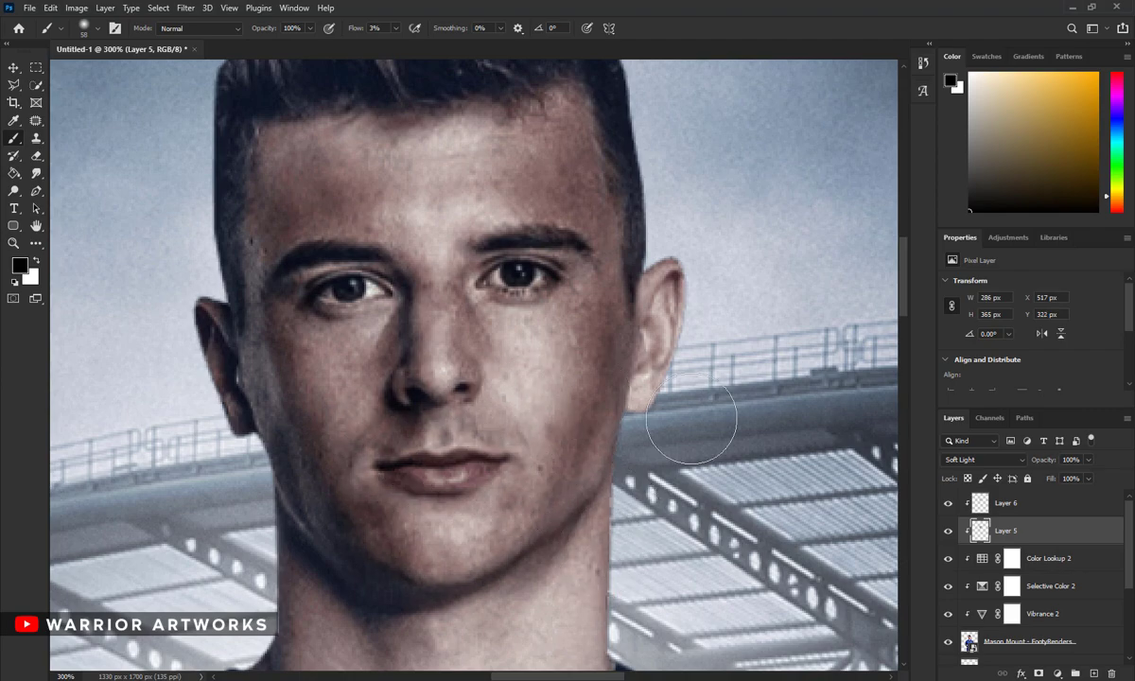
scroll(691, 423, "up", 1)
Step: Fit the poster on screen, confirm the shading layer's opacity and select Layer 6
key("z")
key("ctrl+0")
type("50")
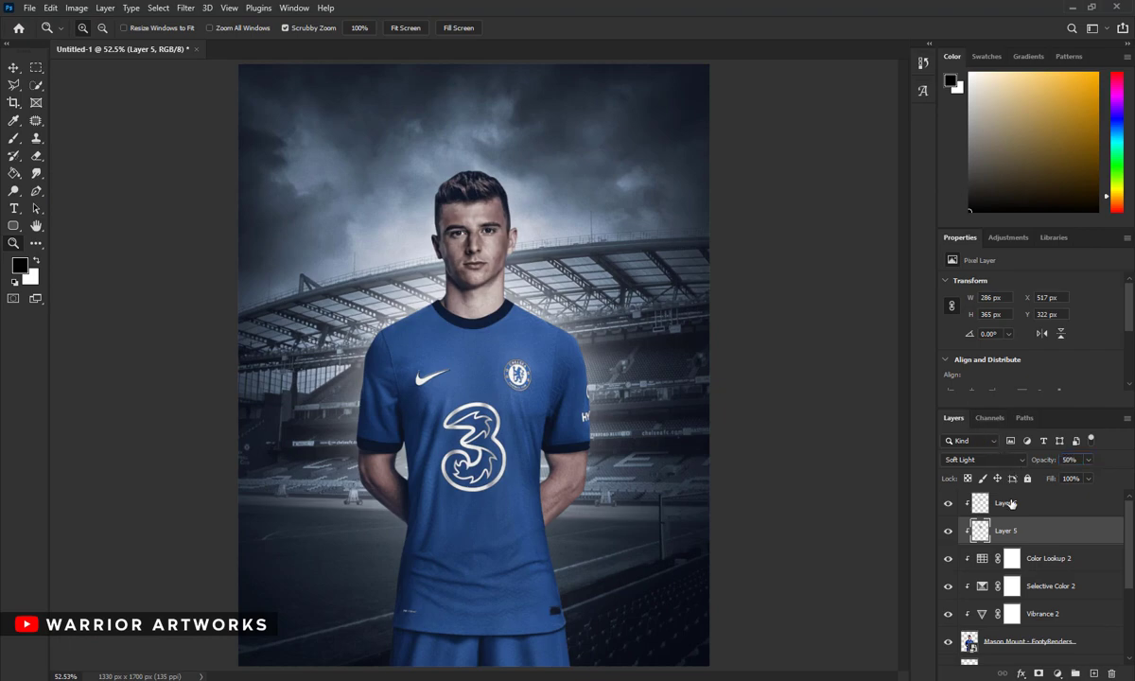
key("Return")
key("alt+bracketright")
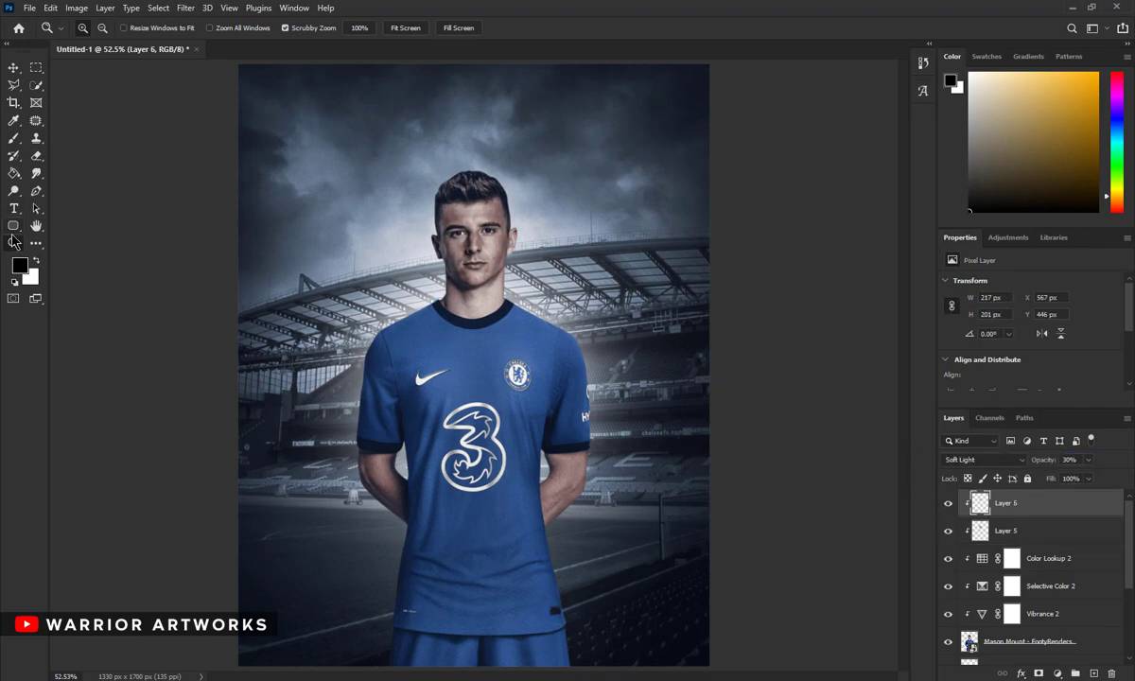
Step: Add clipped Overlay Layer 7 above Color Lookup 2 and darken the torso with a 7% flow brush
left_click(1047, 641)
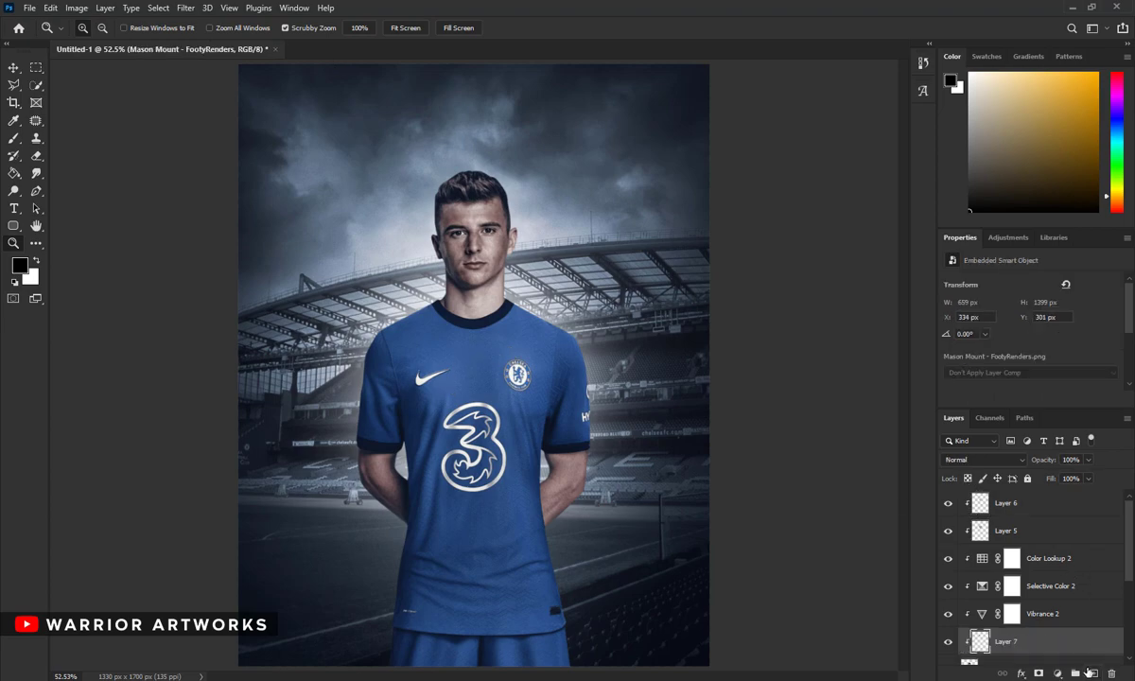
left_click(1094, 673)
left_click_drag(1007, 641, 1007, 558)
key("b")
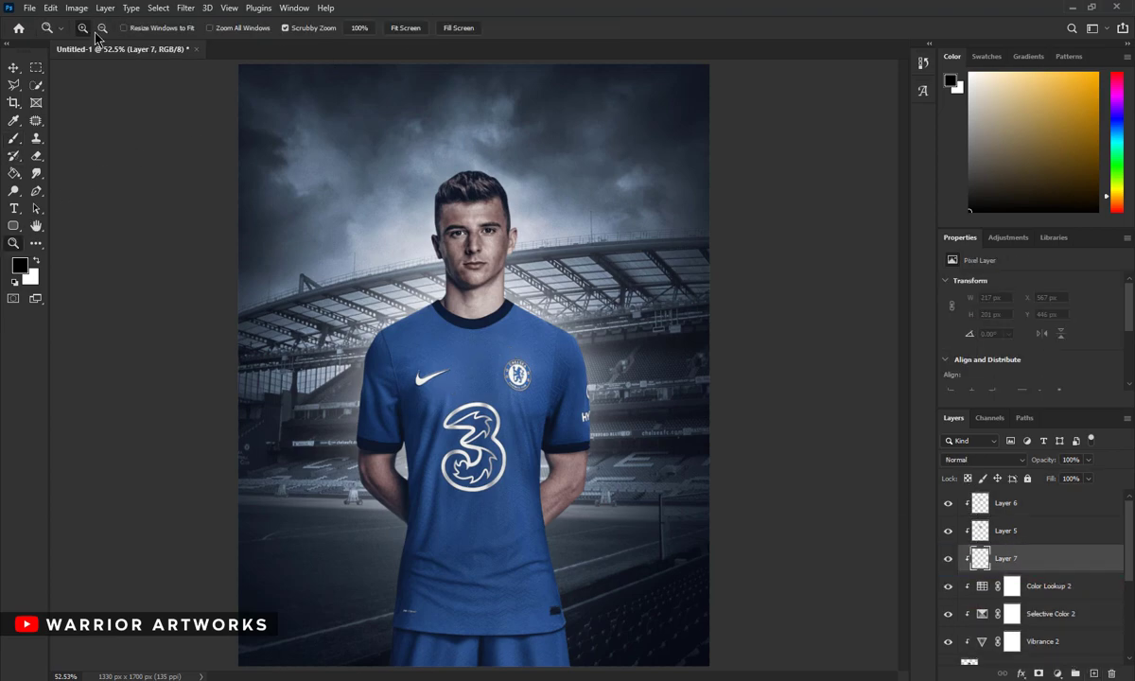
key("ctrl+minus")
right_click(746, 441)
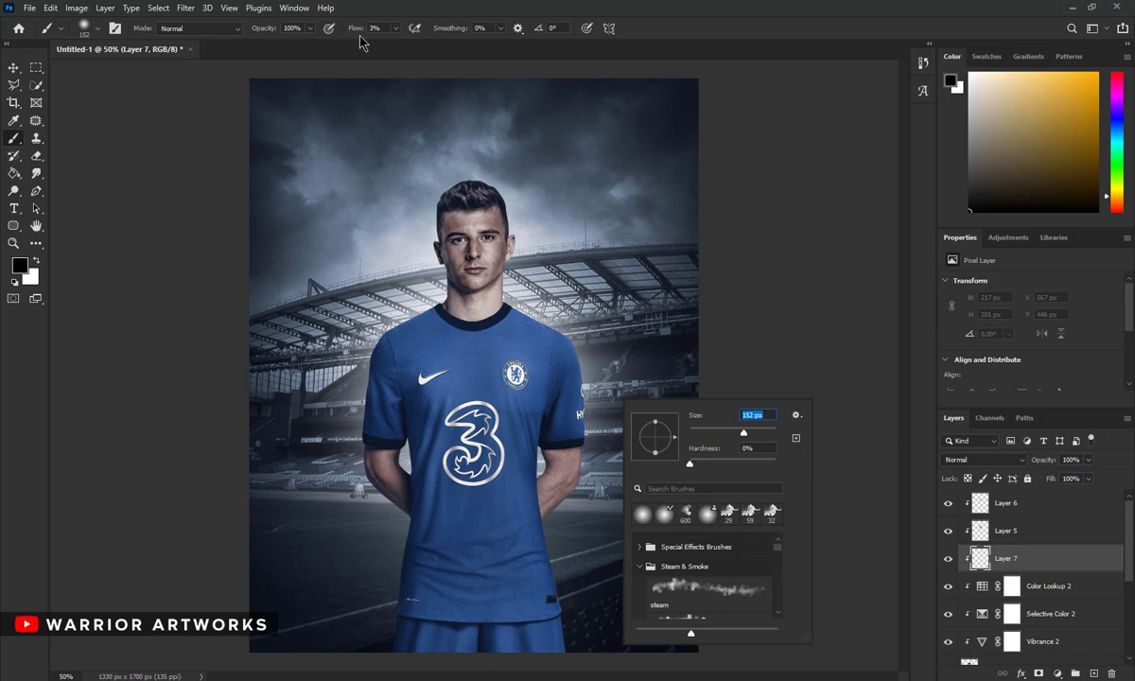
left_click_drag(358, 27, 368, 28)
left_click(984, 460)
left_click(963, 523)
right_click(784, 481)
left_click_drag(782, 470, 787, 471)
mouse_move(547, 381)
left_mouse_down()
mouse_move(497, 574)
mouse_move(455, 479)
mouse_move(433, 348)
mouse_move(520, 355)
mouse_move(446, 359)
left_mouse_up()
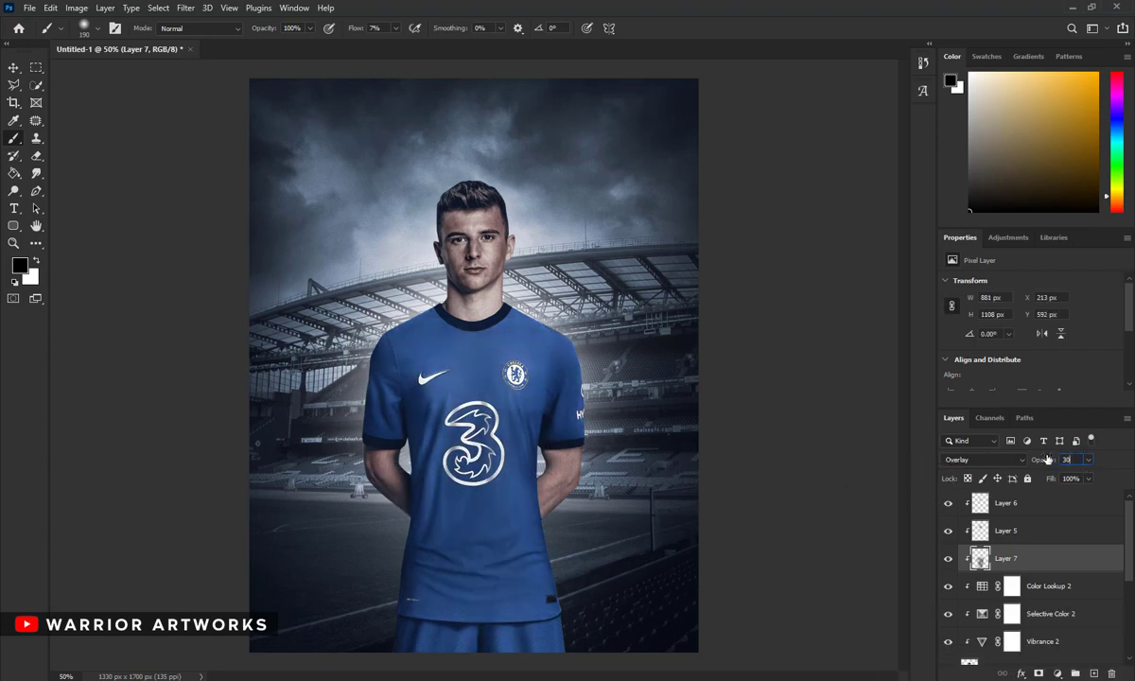
Step: On new Layer 8, darken the shirt, lower poster and upper chest with a 369 px brush
key("ctrl+shift+alt+n")
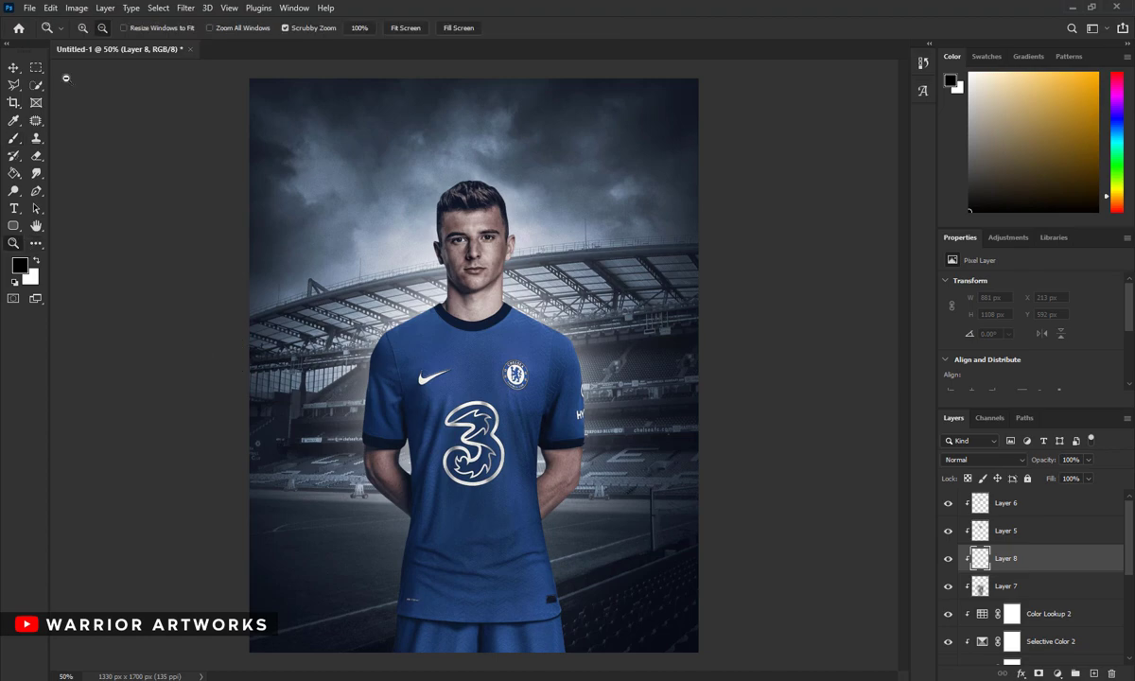
key("ctrl+minus")
right_click(488, 441)
left_click_drag(591, 470, 625, 473)
mouse_move(456, 481)
left_mouse_down()
mouse_move(414, 444)
mouse_move(521, 420)
left_mouse_up()
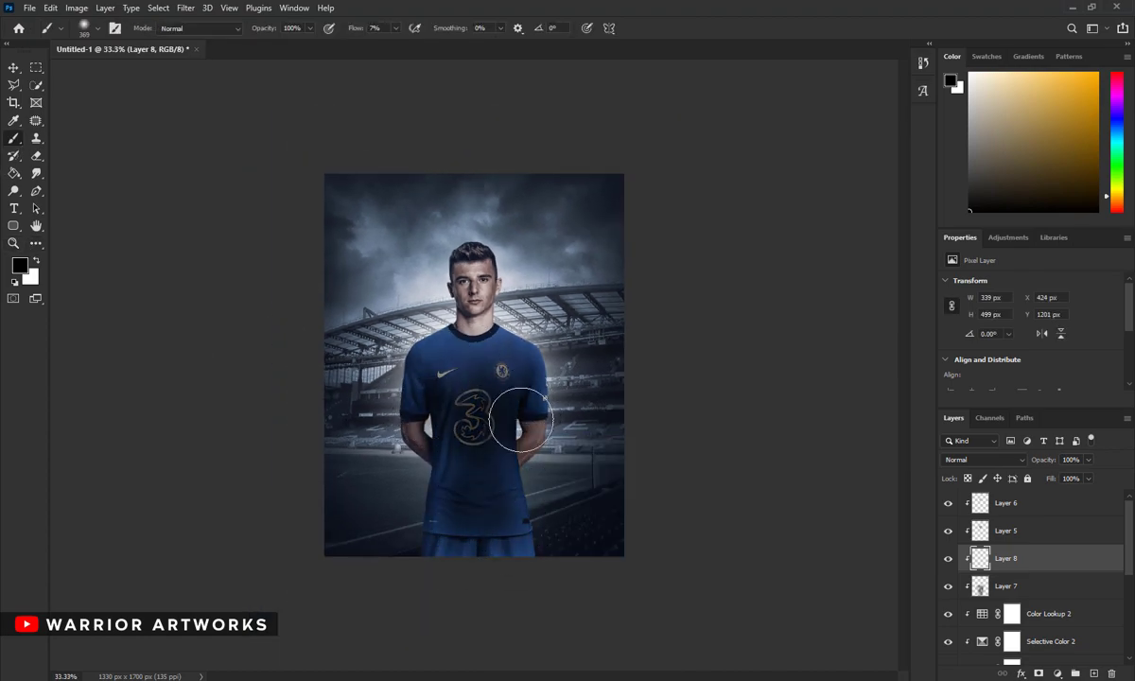
left_click_drag(489, 507, 443, 350)
Step: Zoom in and paint white on new Layer 9 to brighten the areas beside the face
left_click(13, 244)
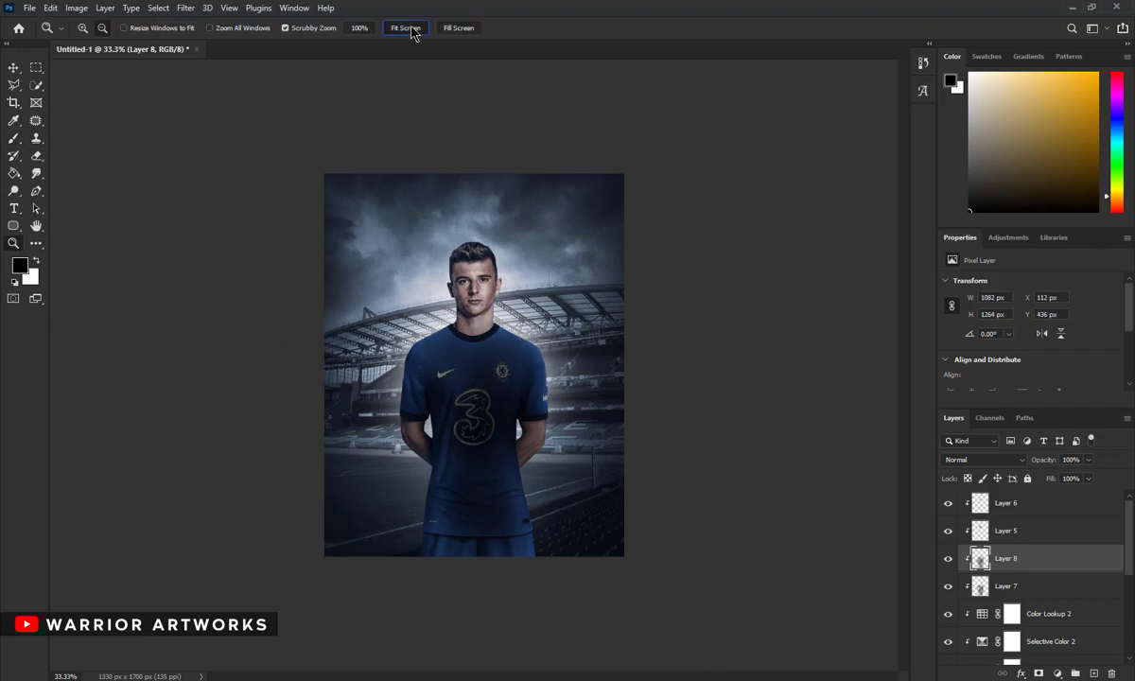
left_click_drag(459, 271, 473, 272)
left_click(267, 123)
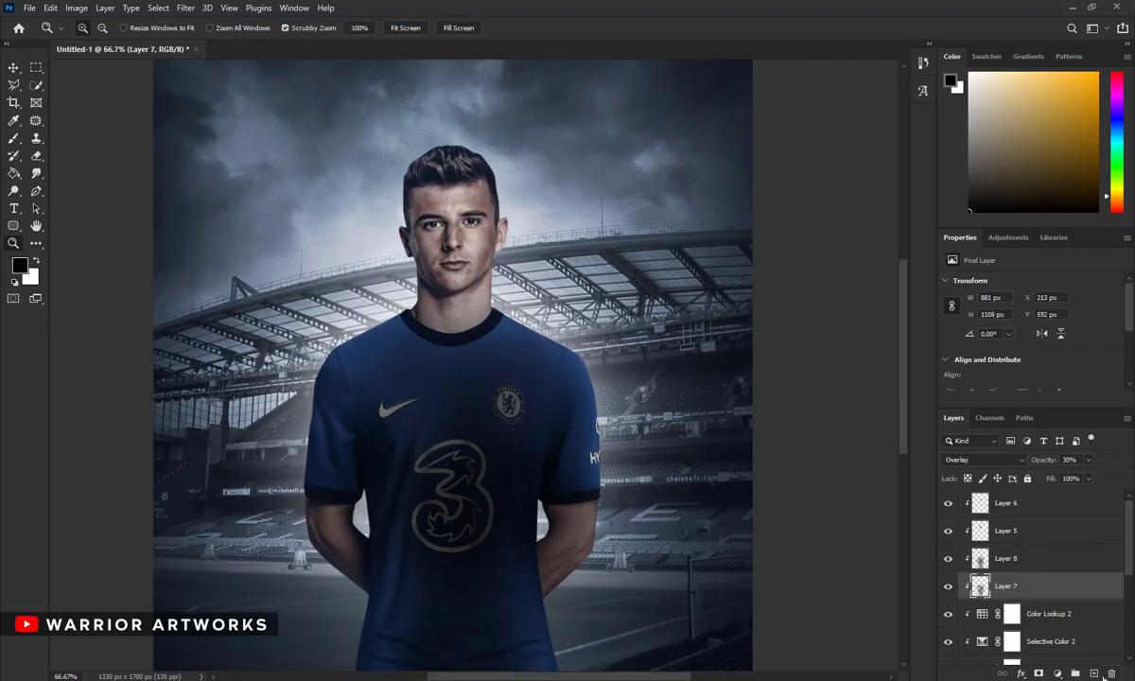
key("ctrl+shift+alt+n")
left_click(14, 138)
left_click(36, 262)
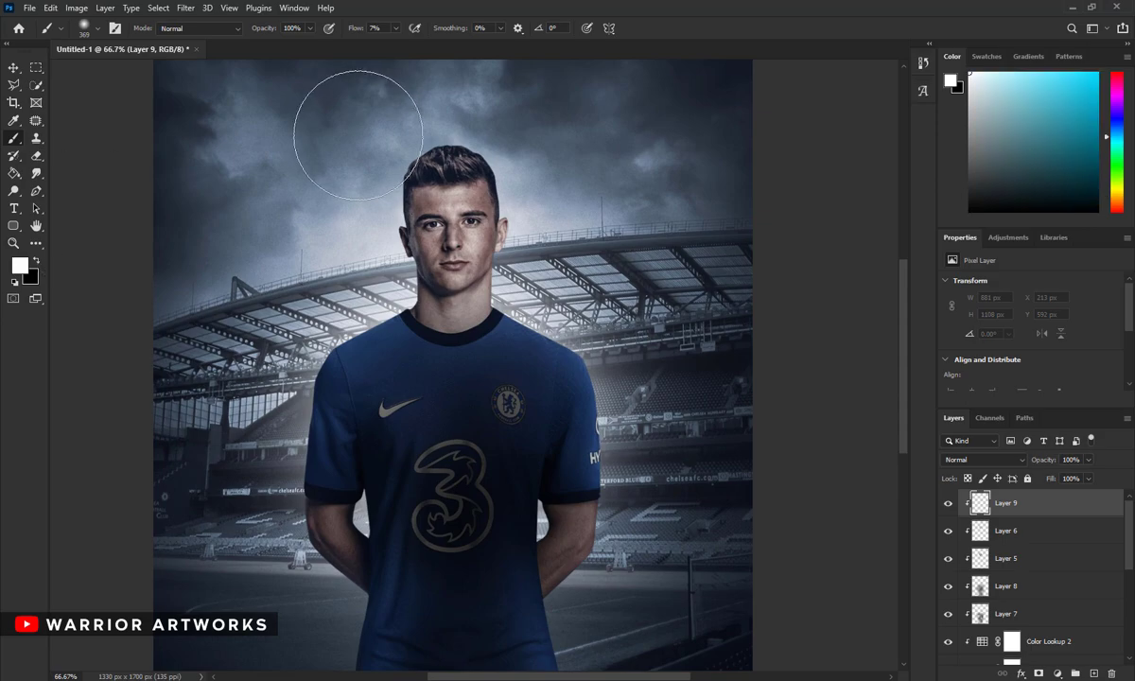
left_click_drag(528, 269, 591, 440)
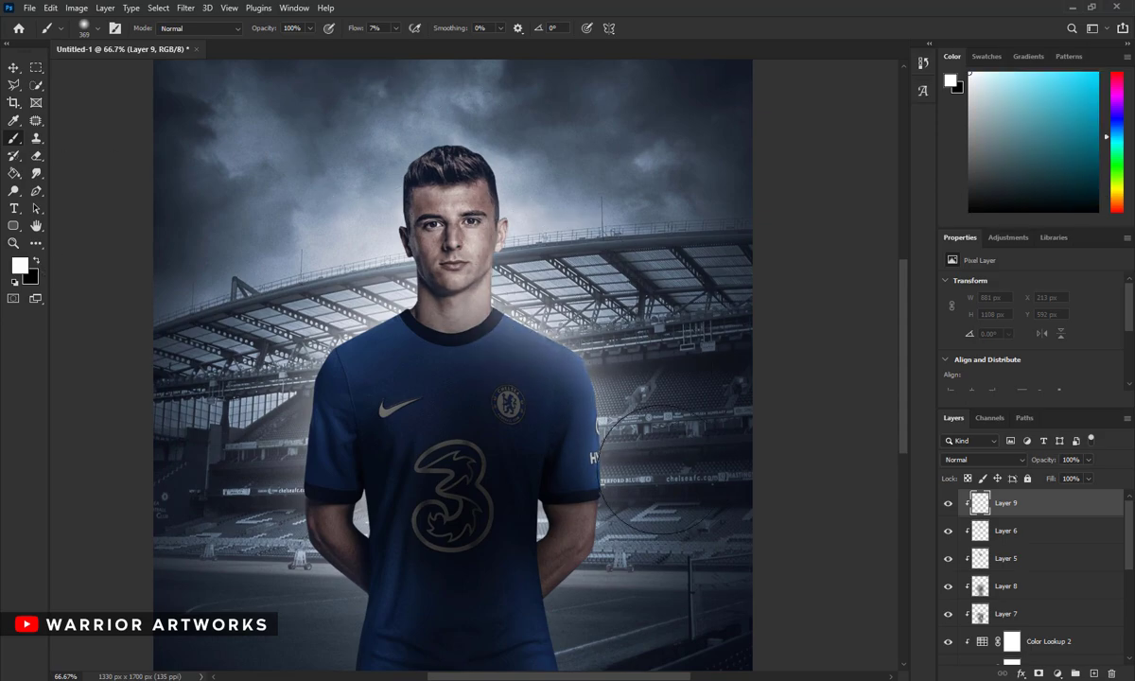
left_click_drag(323, 237, 250, 497)
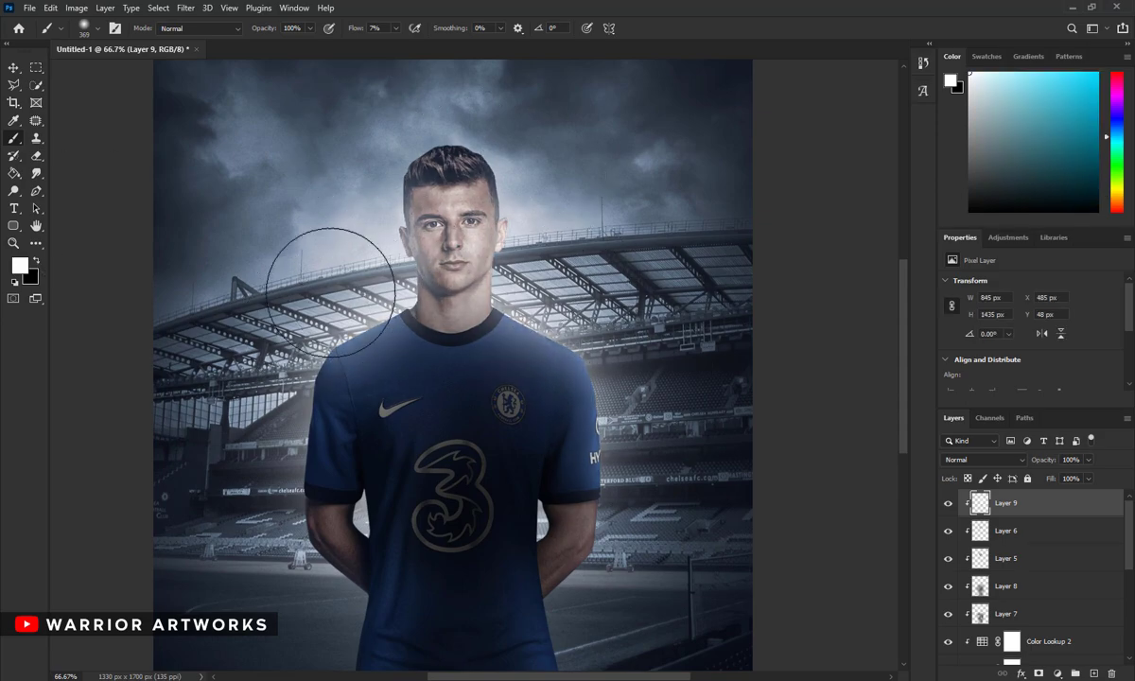
scroll(211, 417, "down", 3)
mouse_move(211, 417)
left_mouse_down()
mouse_move(272, 494)
mouse_move(286, 563)
left_mouse_up()
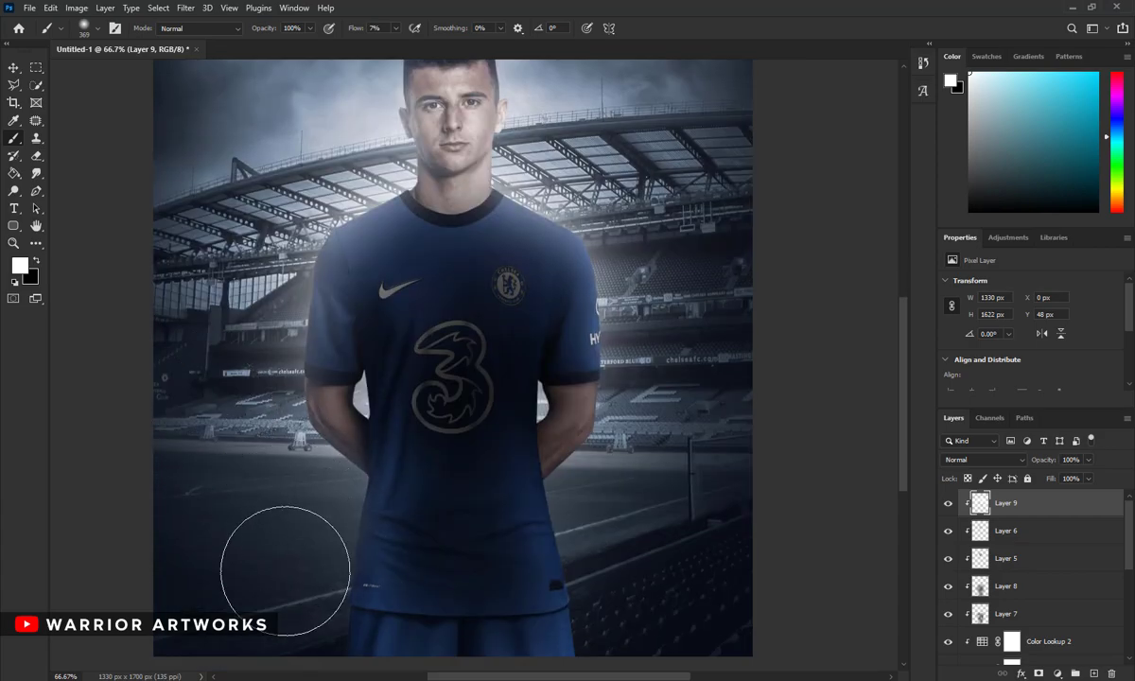
scroll(274, 558, "down", 2)
Step: Add clipped Overlay Layer 10 and brighten both shoulders of the jersey
key("ctrl+shift+alt+n")
key("ctrl+bracketleft")
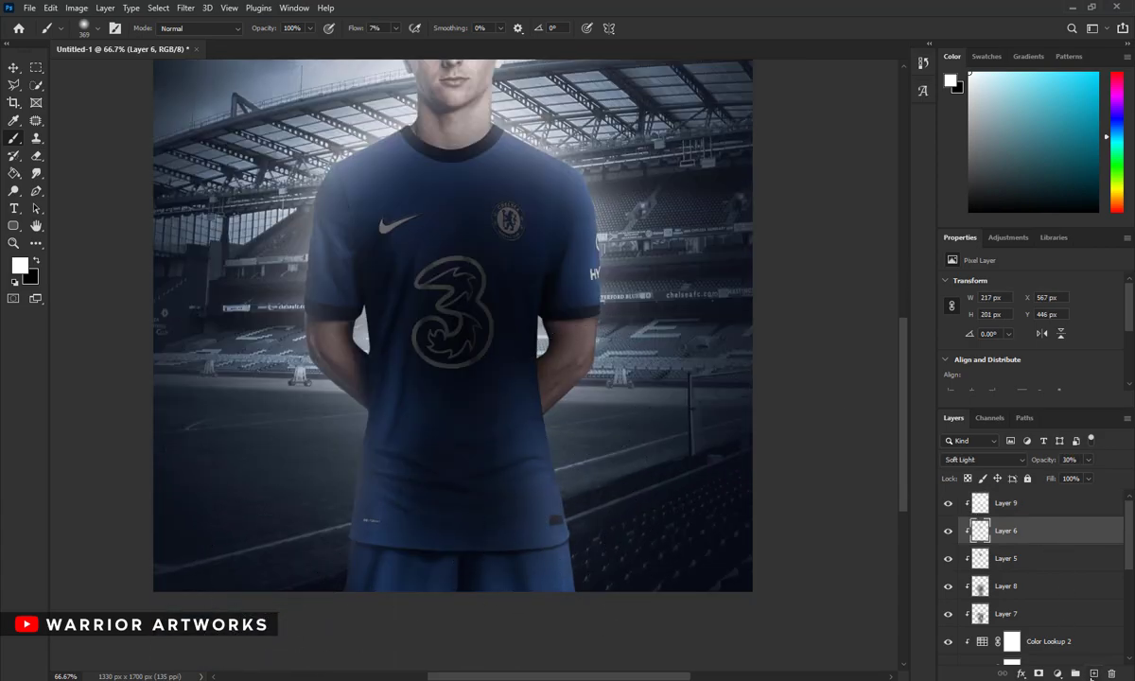
left_click(984, 460)
left_click(931, 511)
mouse_move(623, 599)
left_mouse_down()
mouse_move(590, 520)
mouse_move(355, 621)
left_mouse_up()
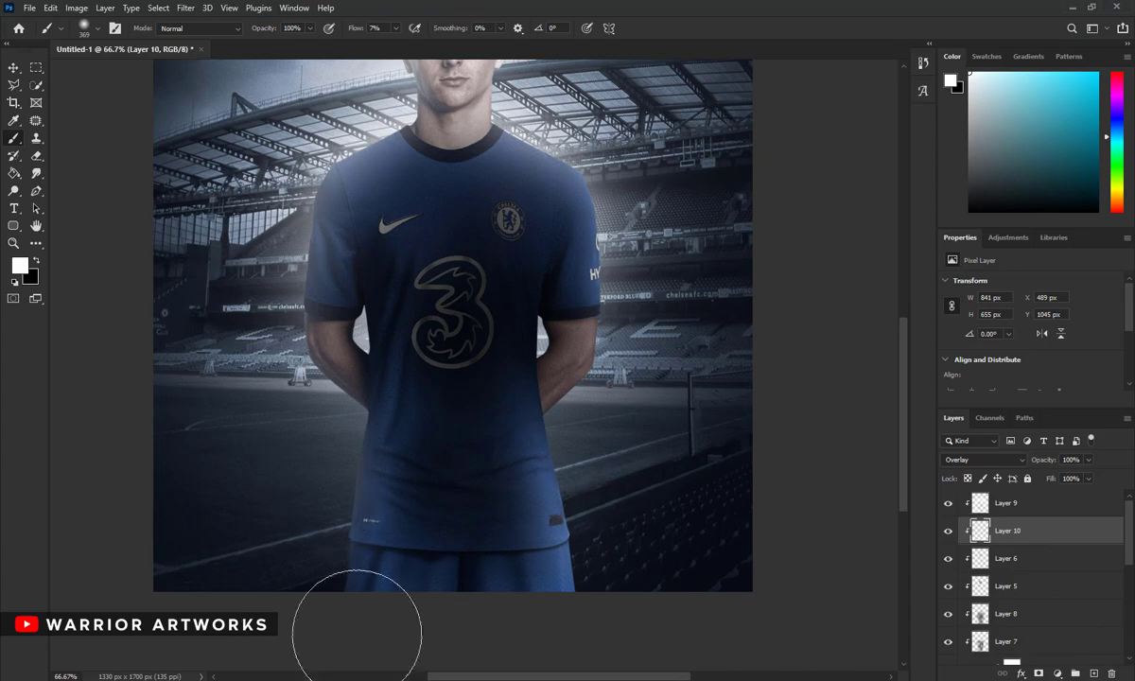
scroll(304, 436, "up", 2)
mouse_move(300, 295)
left_mouse_down()
mouse_move(367, 240)
mouse_move(409, 172)
mouse_move(634, 292)
mouse_move(606, 327)
left_mouse_up()
scroll(606, 327, "up", 3)
mouse_move(507, 240)
left_mouse_down()
mouse_move(343, 272)
mouse_move(419, 104)
left_mouse_up()
Step: Zoom out and paint a stroke down the jersey on new Layer 11 above Layer 6
left_click(13, 243)
left_click(423, 177, "alt")
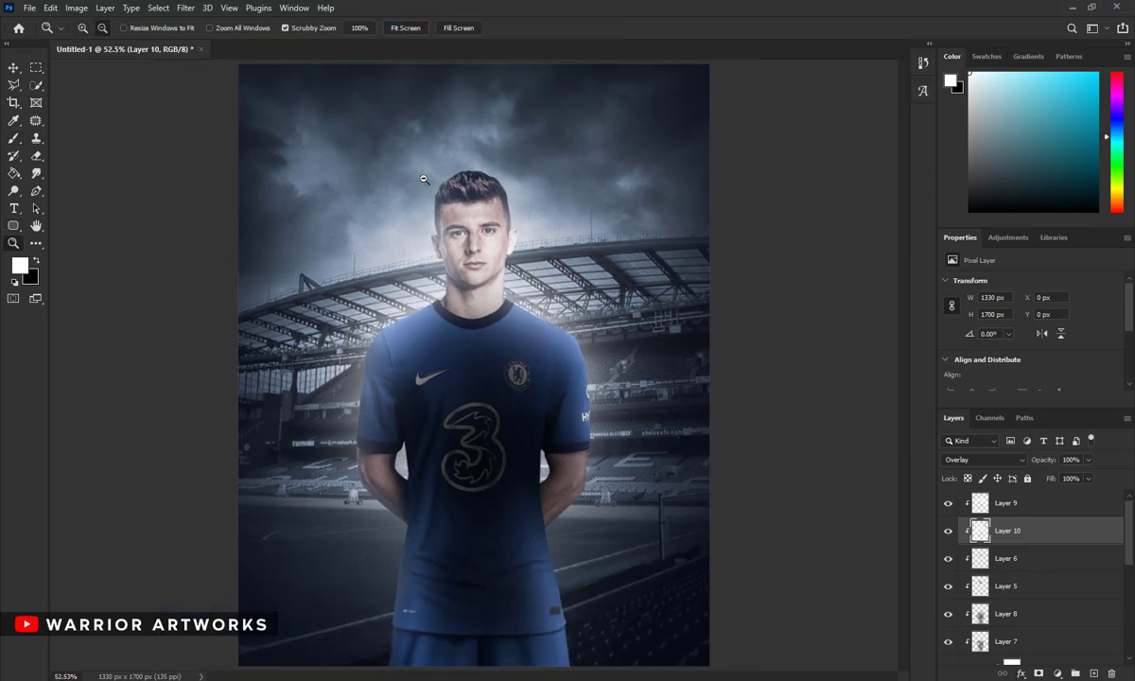
left_click(475, 241, "alt")
left_click(1030, 565)
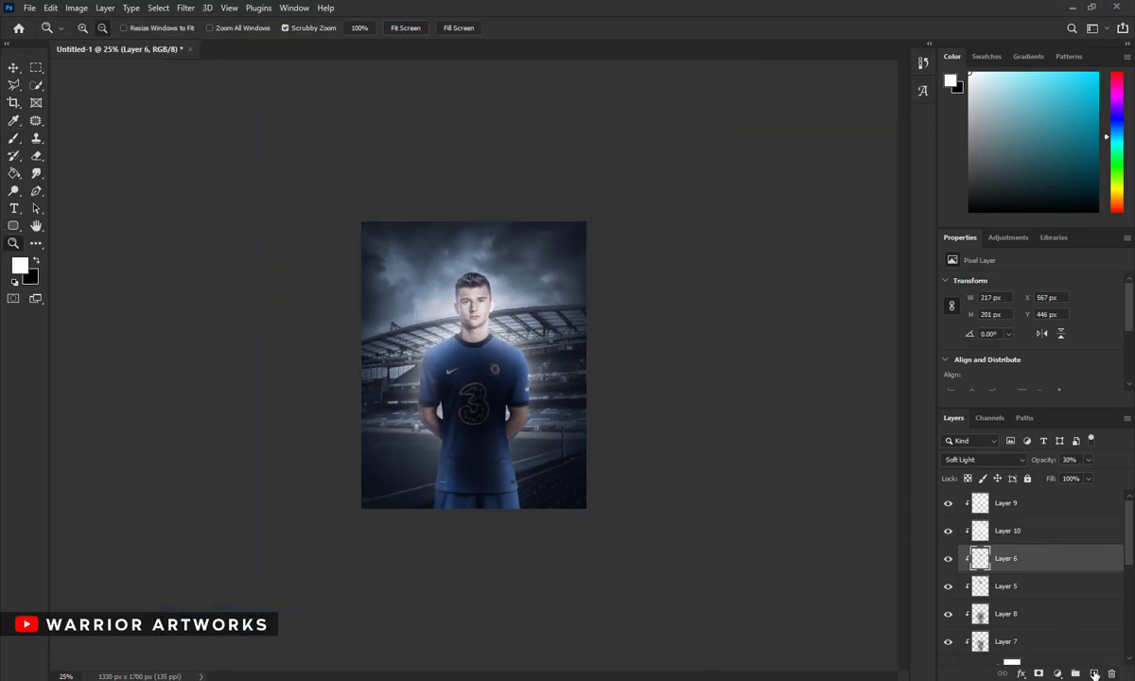
left_click(1094, 674)
key("b")
right_click(502, 346)
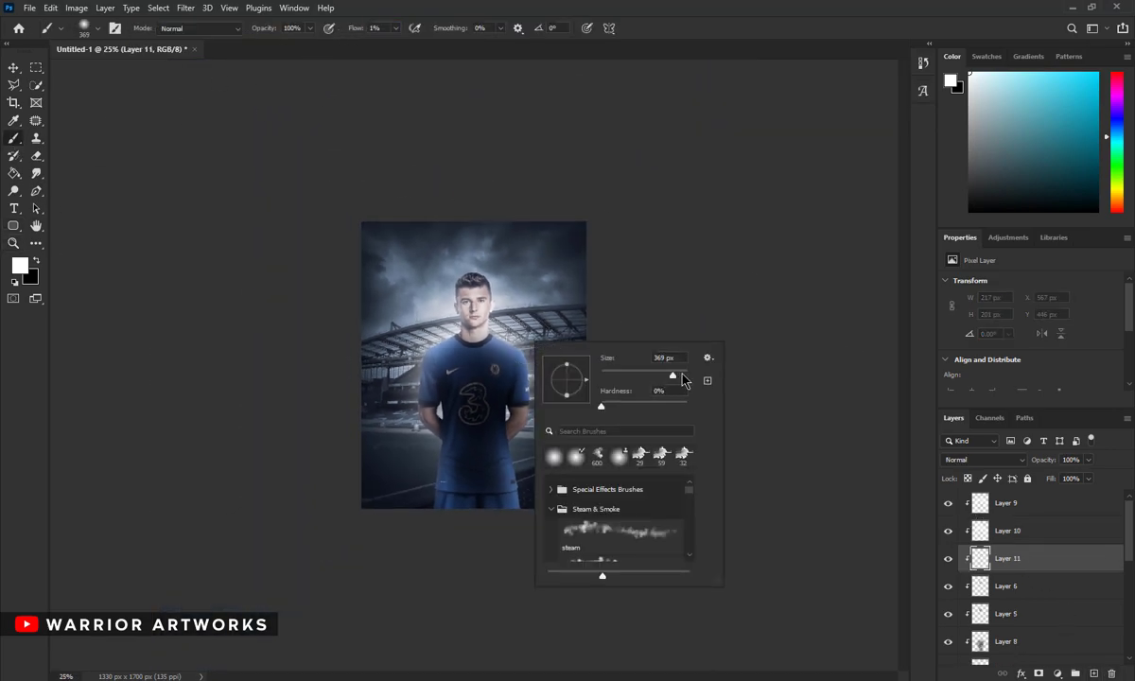
key("Return")
left_click_drag(466, 406, 482, 519)
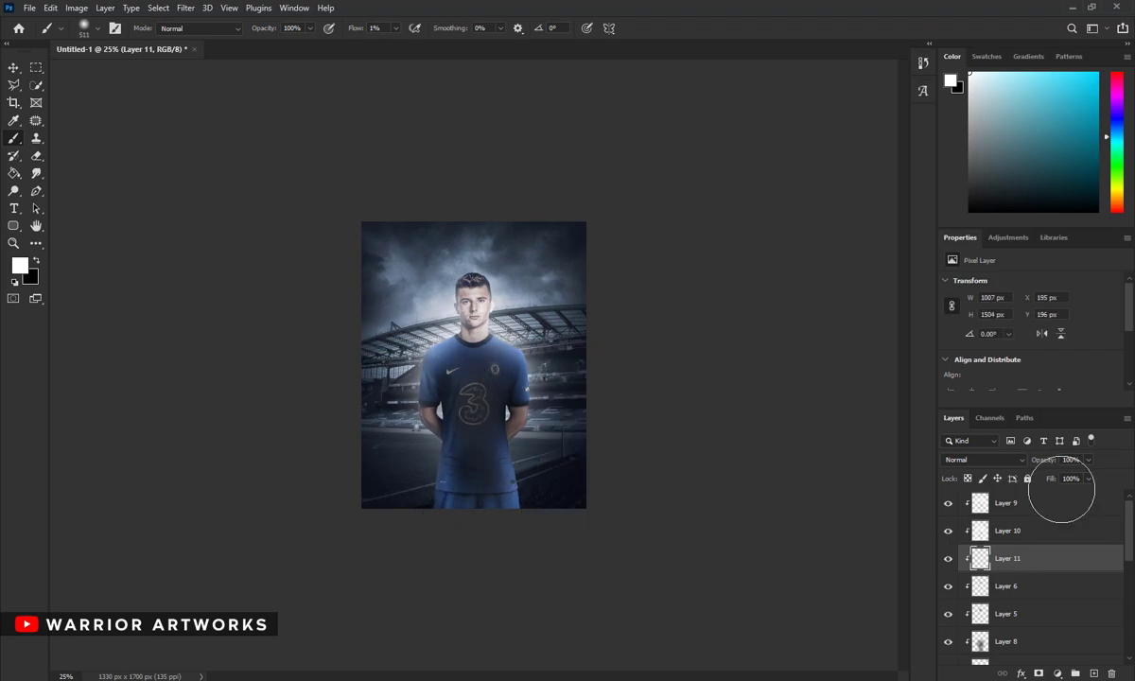
Step: Set Layer 11 opacity to 30% and enlarge the poster view
type("30")
key("Return")
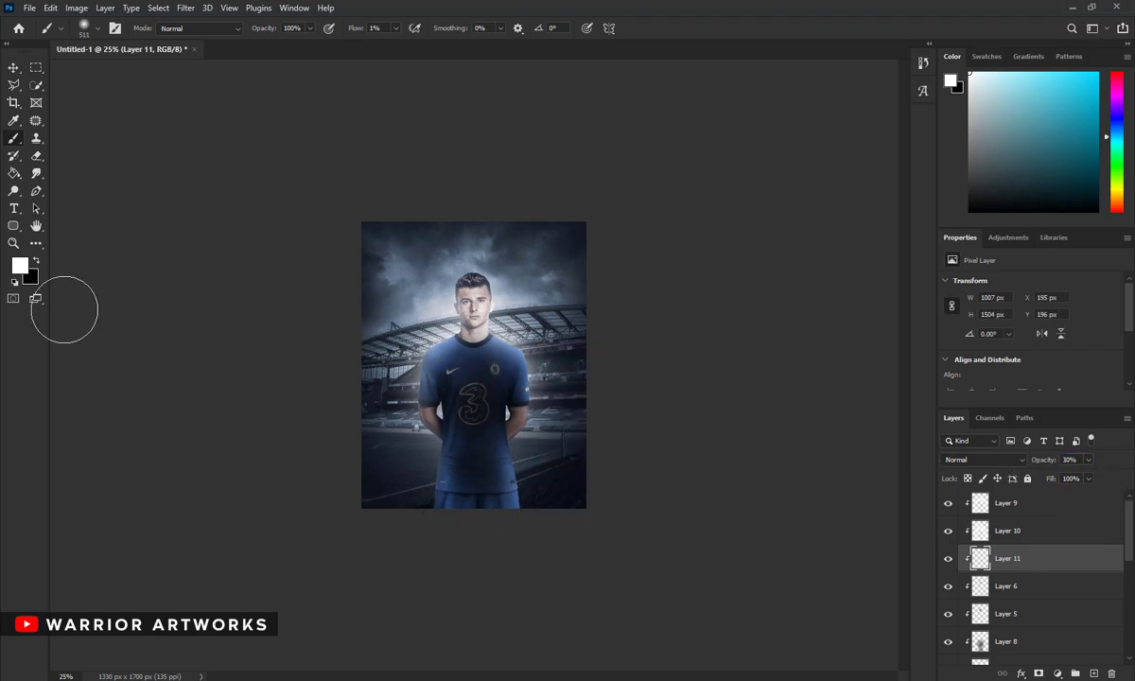
left_click(13, 244)
left_click(405, 27)
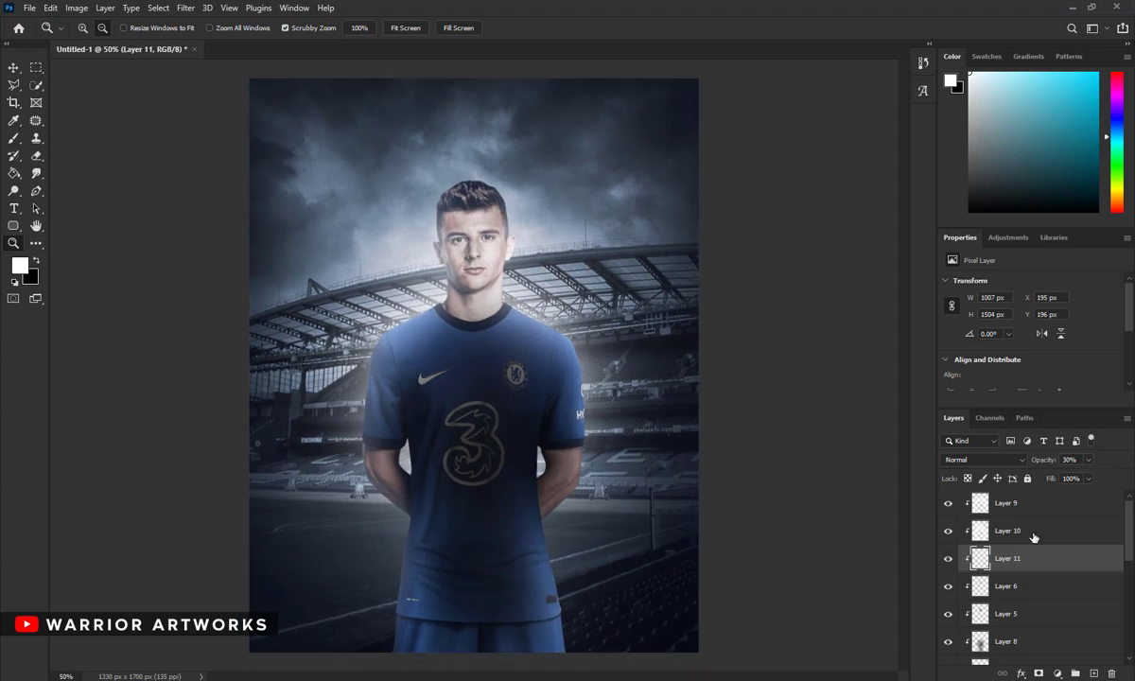
Step: Add a Color Lookup layer using Kodak 5218 Kodak 2383 at 50% opacity
left_click(1008, 502)
left_click(1056, 674)
left_click(989, 569)
left_click(1059, 284)
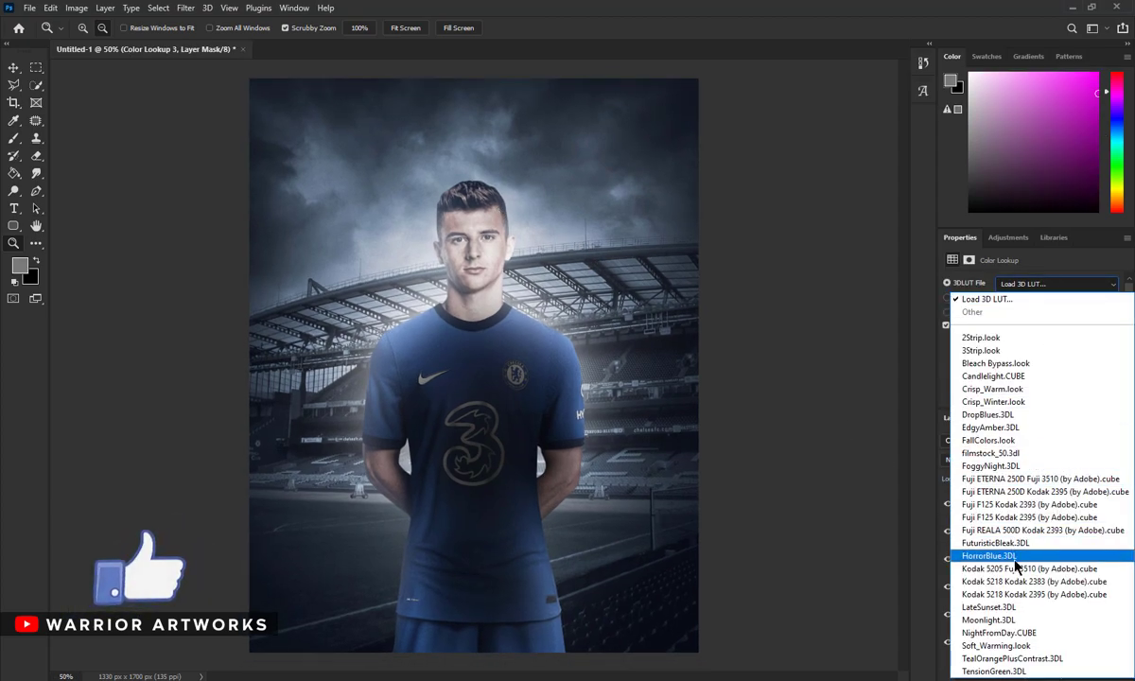
left_click(984, 542)
key("Down")
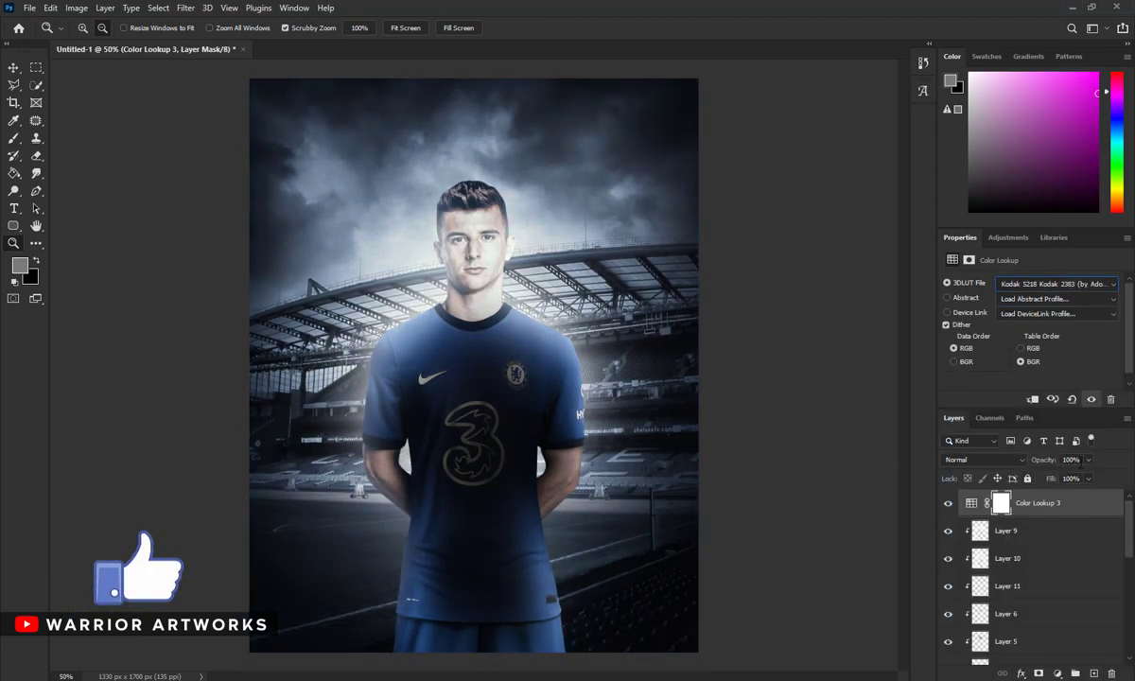
left_click(1068, 460)
type("50")
key("Return")
Step: Select Layer 5 with the brush and swap the foreground and background colours
scroll(1013, 573, "down", 3)
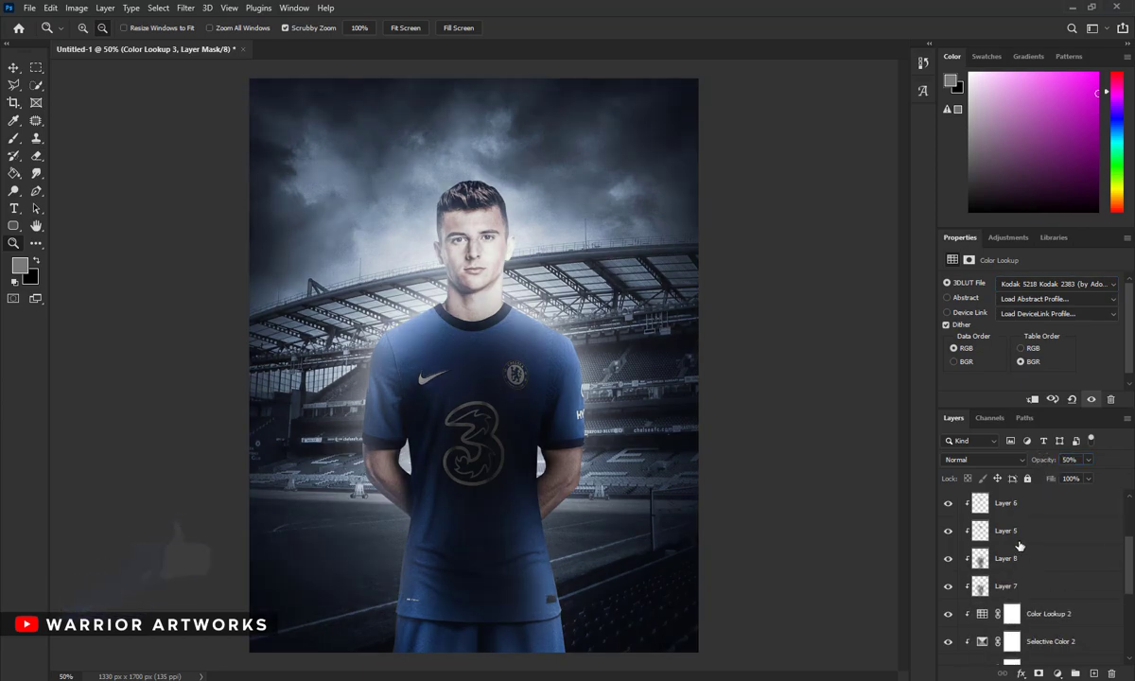
left_click(1006, 531)
left_click(14, 138)
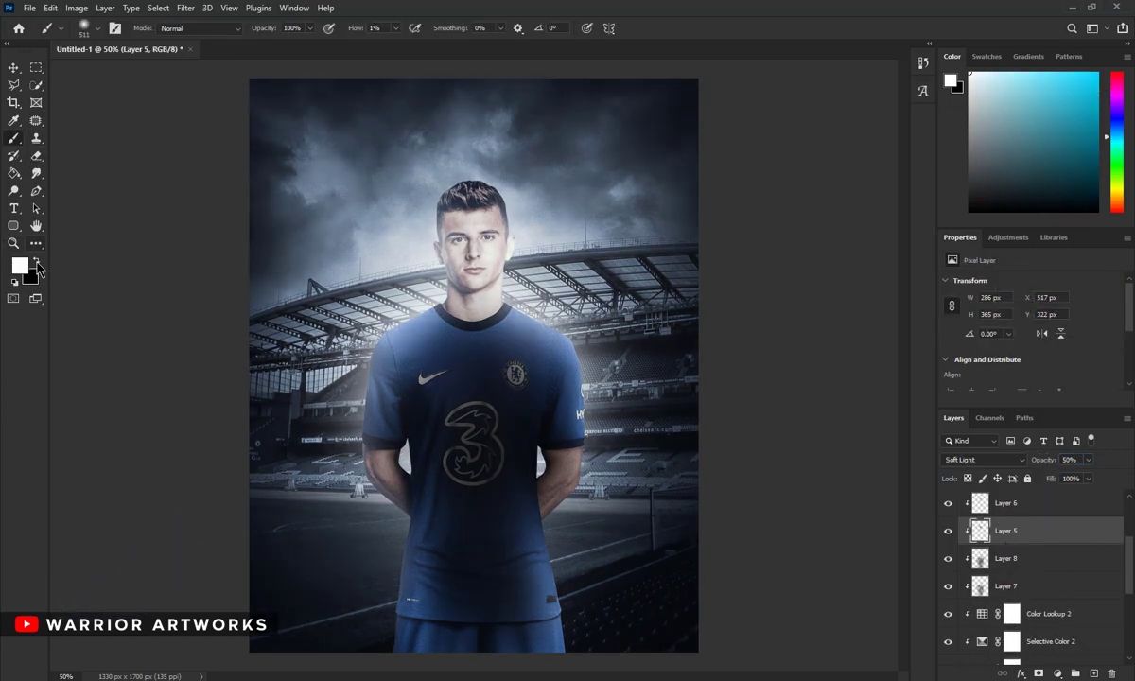
left_click(36, 261)
left_click(1006, 558)
right_click(588, 350)
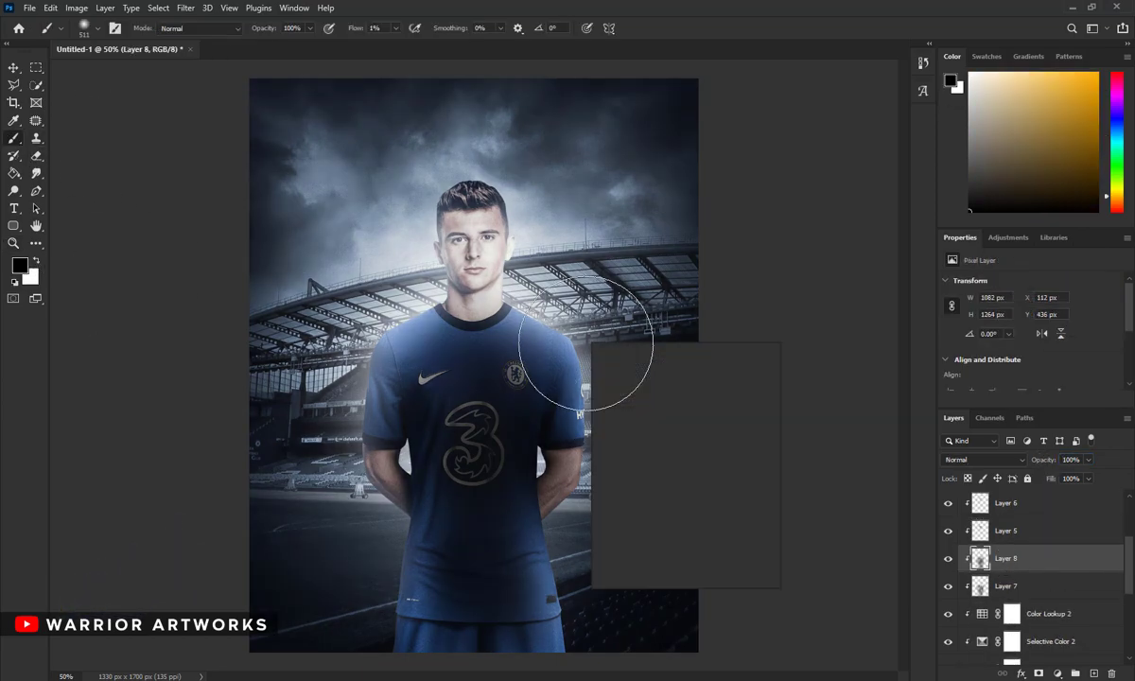
left_click(475, 280)
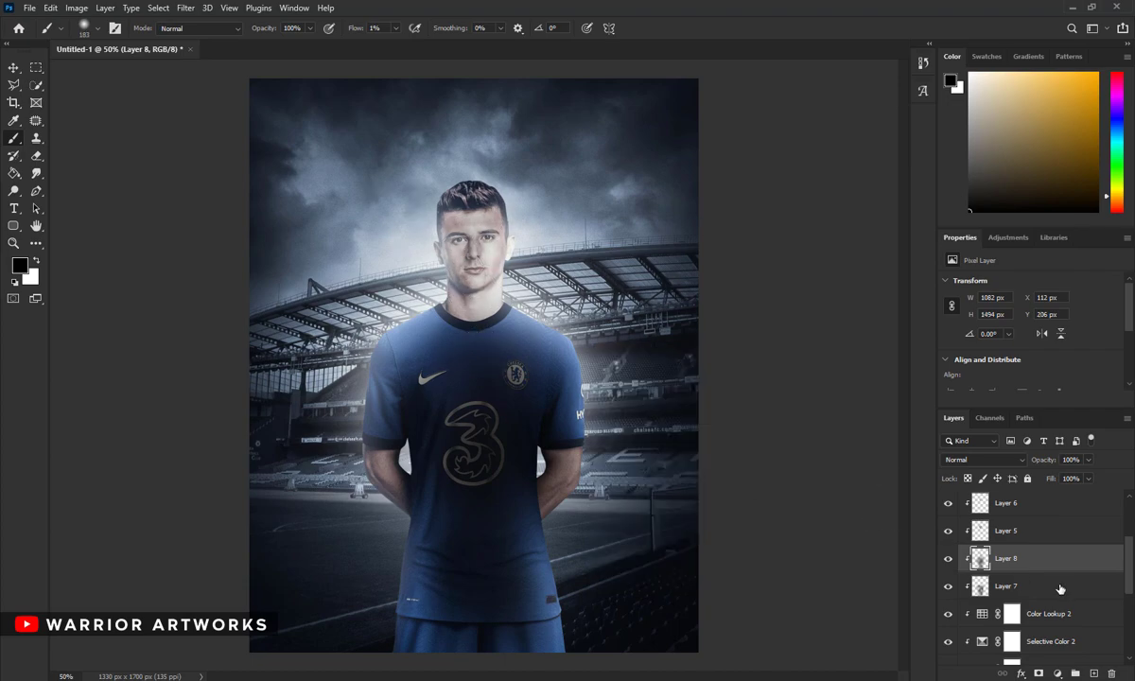
scroll(1060, 589, "up", 5)
Step: Add a second Color Lookup layer with the 2Strip look at 30% opacity
left_click(1037, 502)
left_click(1058, 673)
left_click(1041, 601)
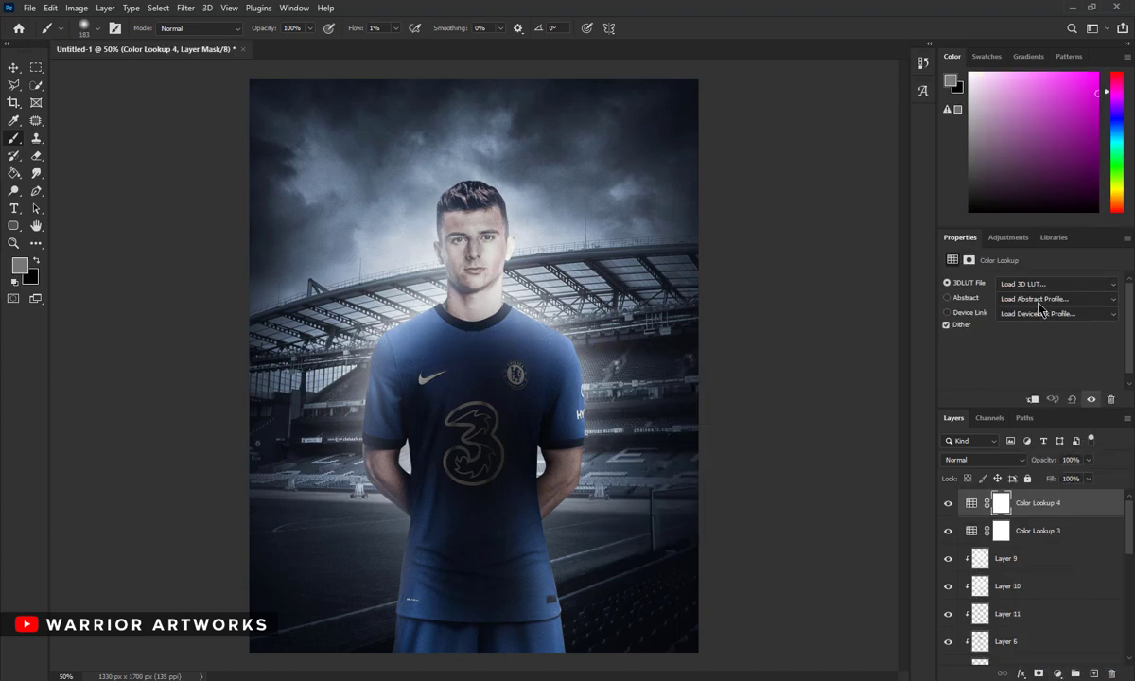
left_click(1055, 284)
left_click(1011, 338)
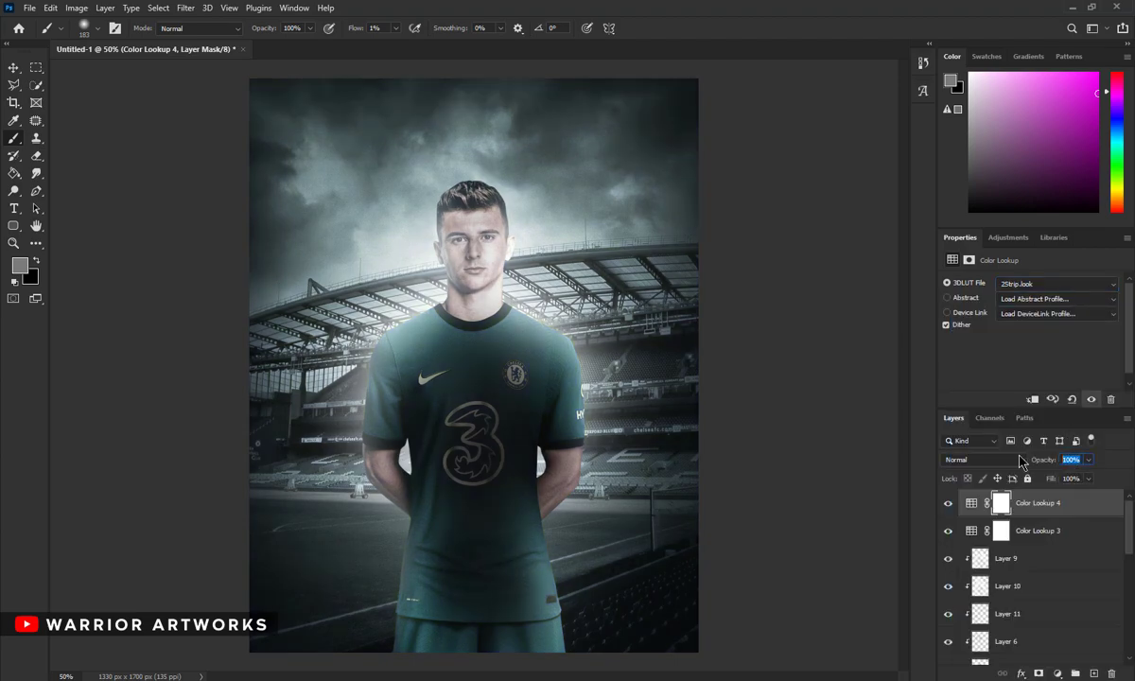
type("30")
key("Return")
left_click(1058, 674)
Step: Add a Color Balance layer shifting highlights to Cyan/Red -10 and Yellow/Blue +8
left_click(1041, 542)
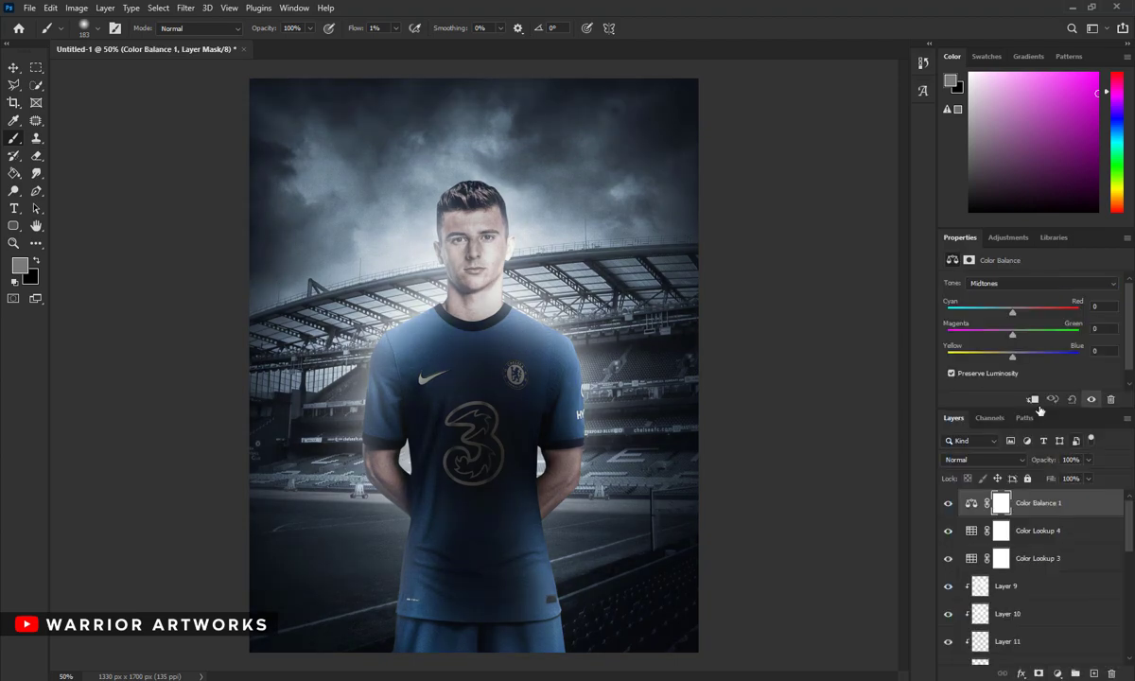
left_click(1018, 284)
left_click(989, 303)
Step: Add a Curves layer, reshape the RGB and Blue channel curves, and zoom out
left_click(1058, 673)
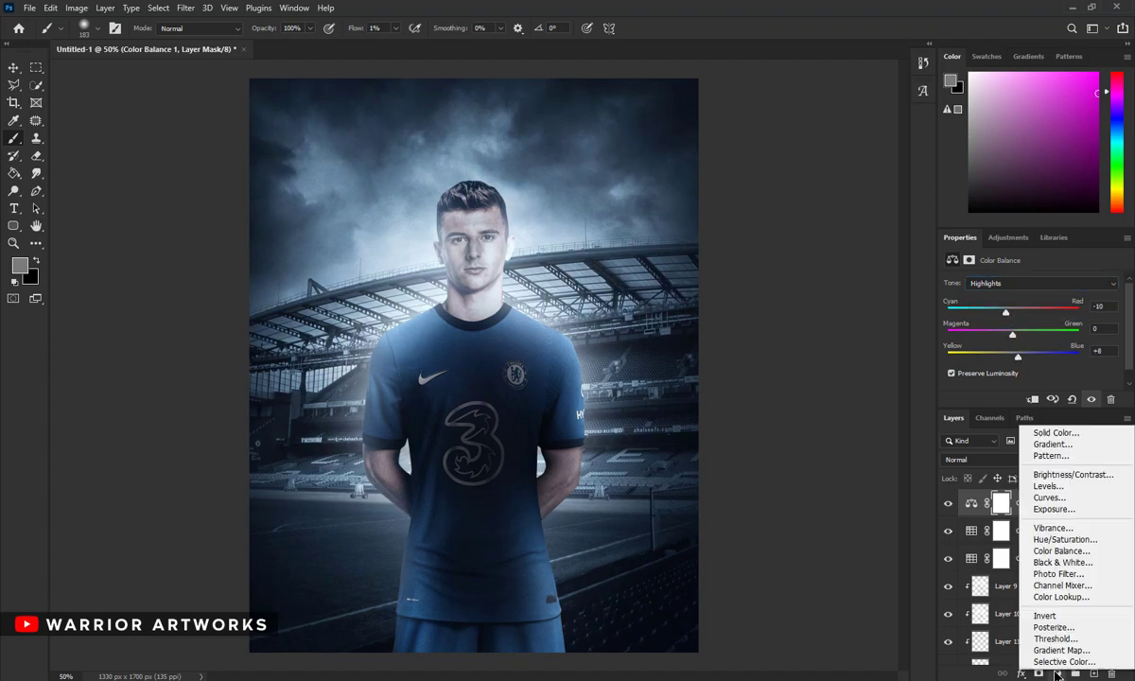
left_click(1041, 484)
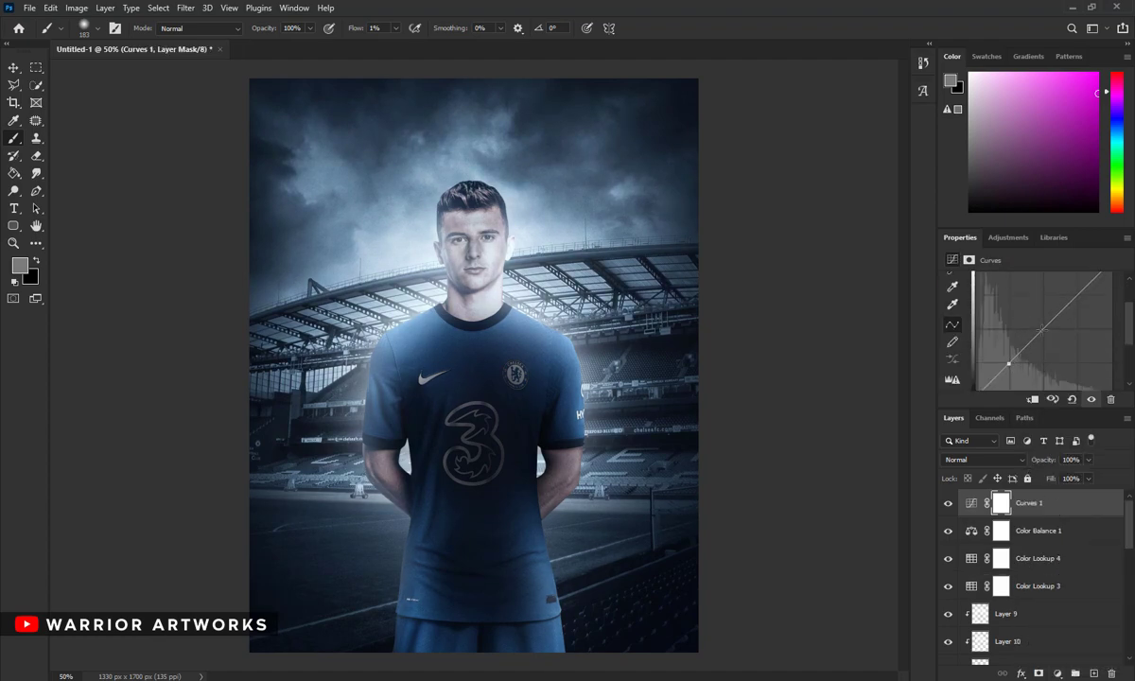
scroll(1041, 331, "down", 1)
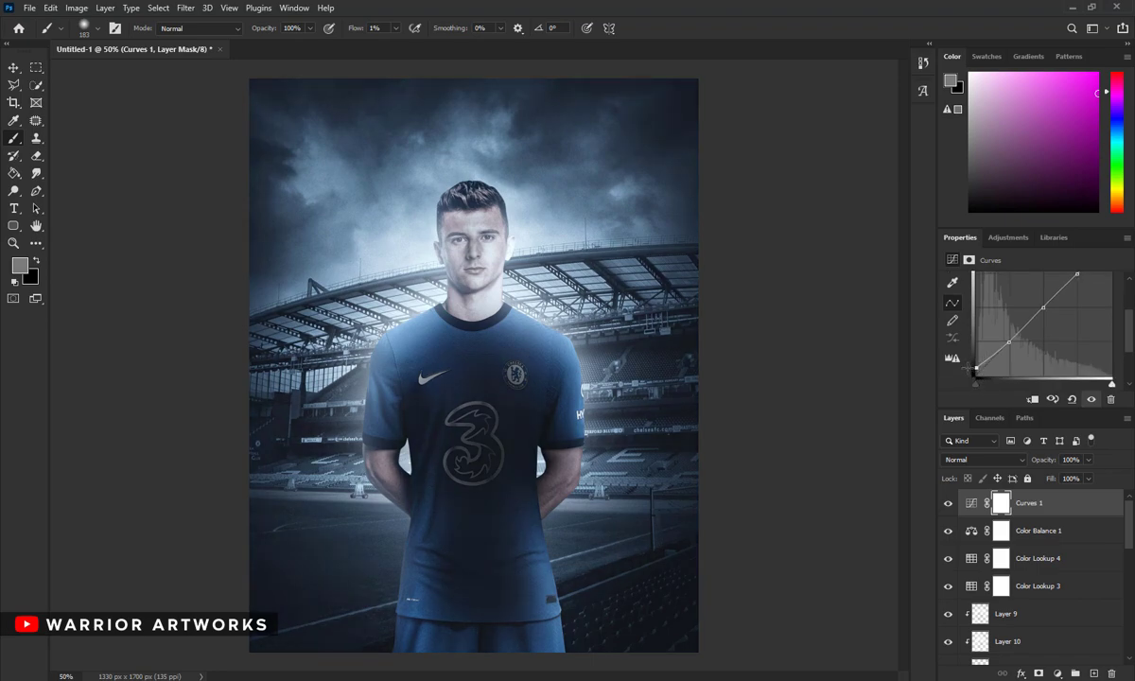
scroll(1041, 331, "up", 1)
left_click(1002, 303)
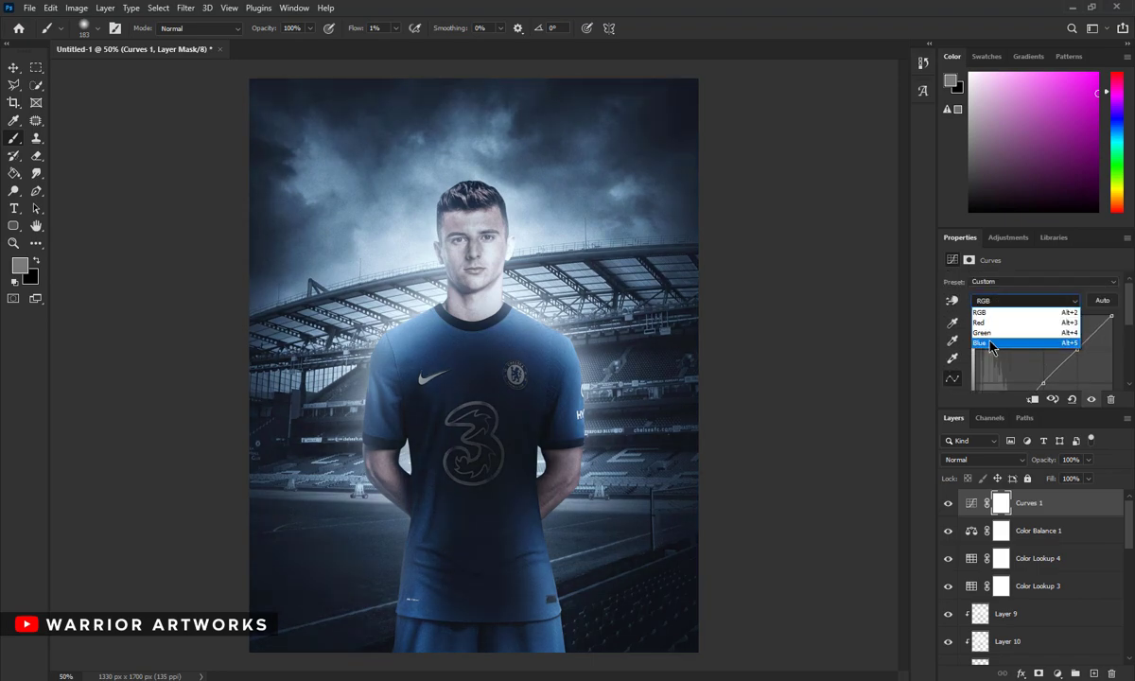
left_click(1007, 342)
scroll(1013, 369, "down", 1)
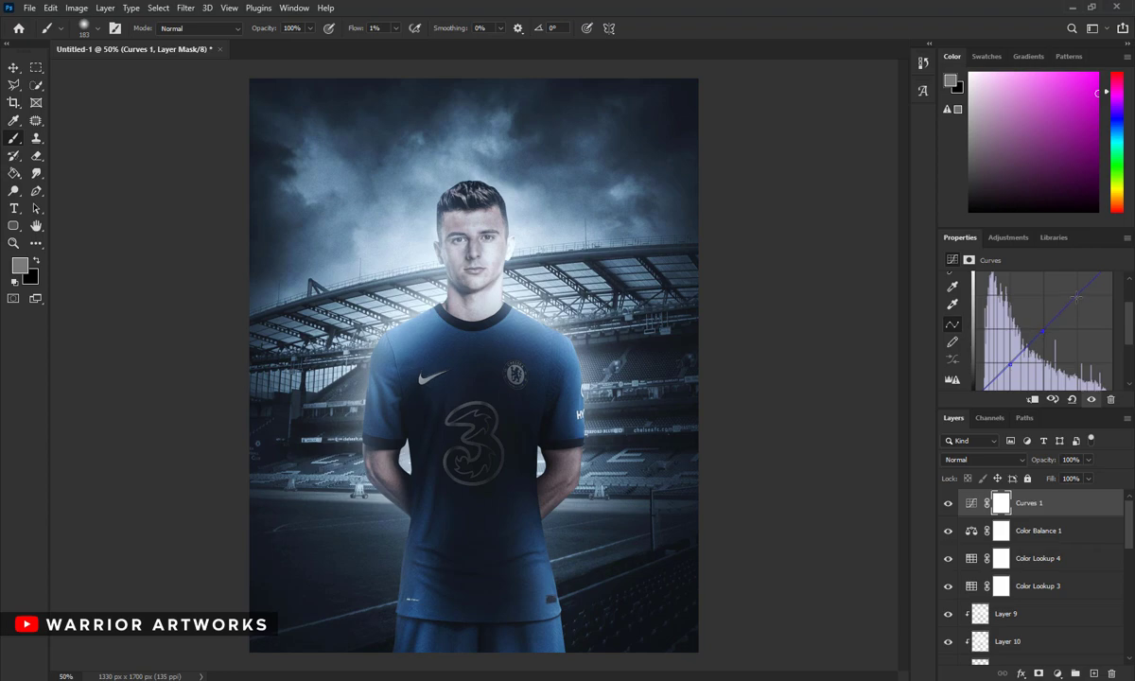
scroll(1076, 297, "down", 1)
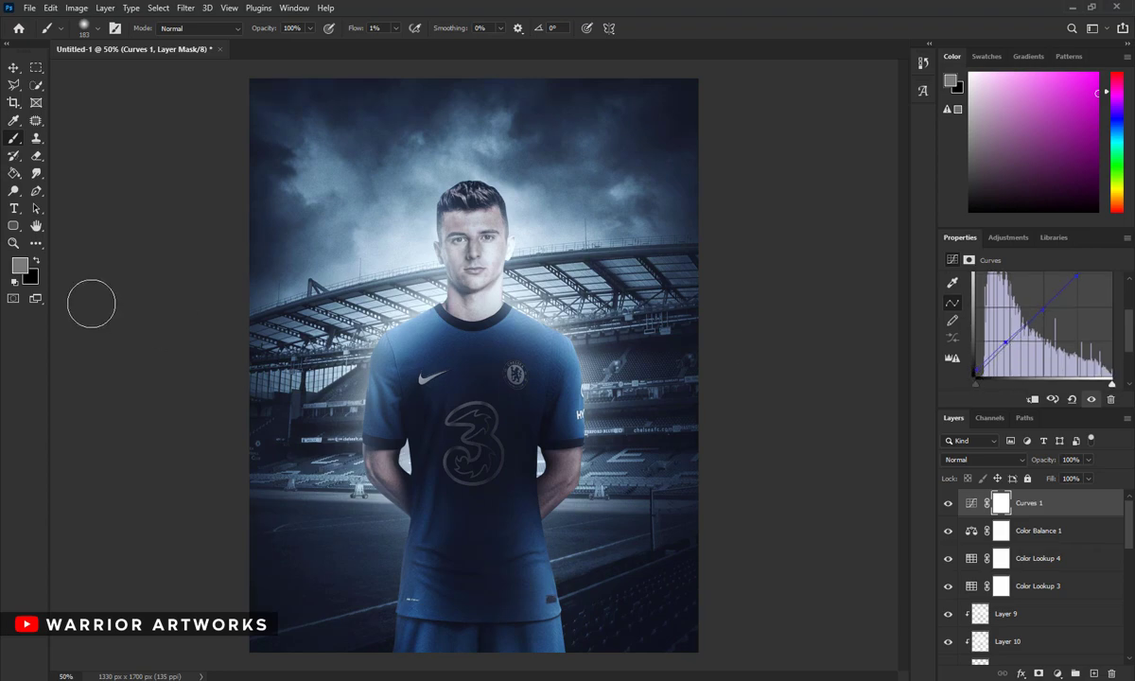
key("z")
left_click(351, 178, "alt")
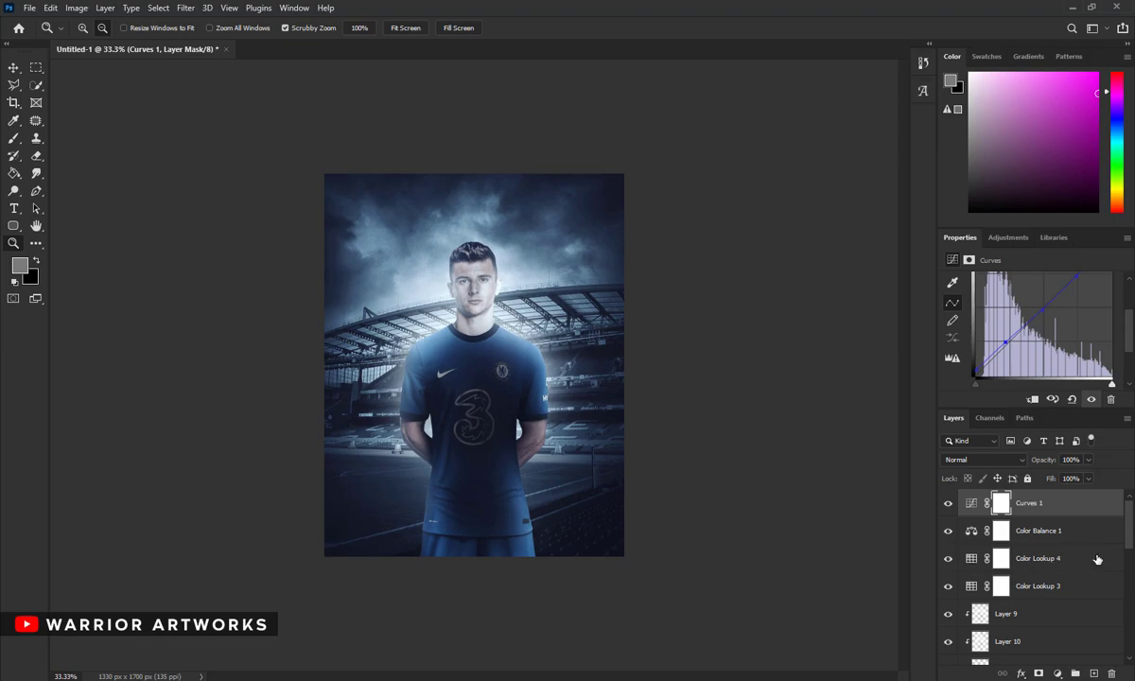
Step: Apply a 3-pixel Gaussian Blur to the Group 1 copy layer, then fit the poster to the window
scroll(1130, 542, "down", 1)
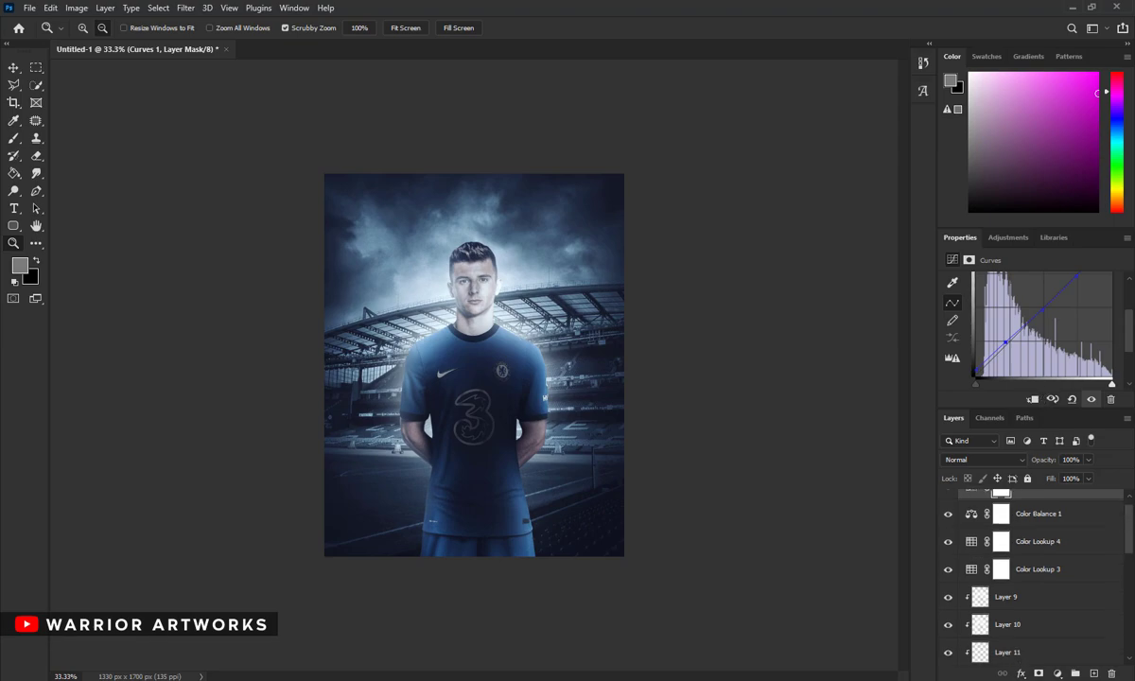
scroll(1041, 567, "down", 4)
left_click(1029, 595)
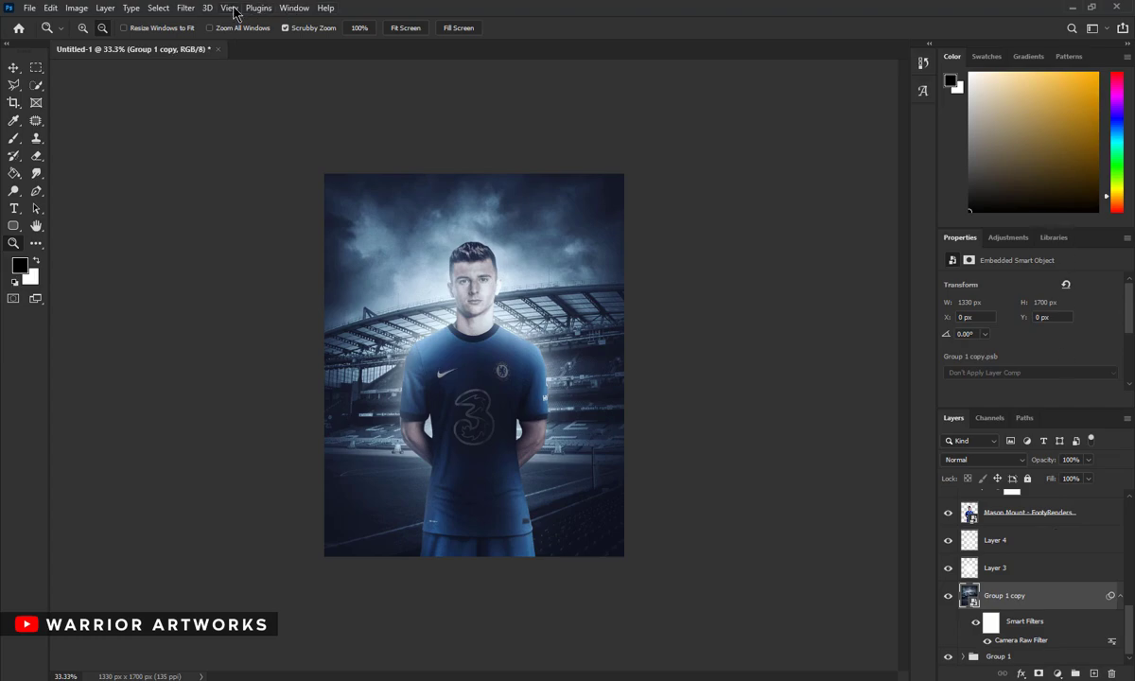
left_click(186, 7)
left_click(374, 232)
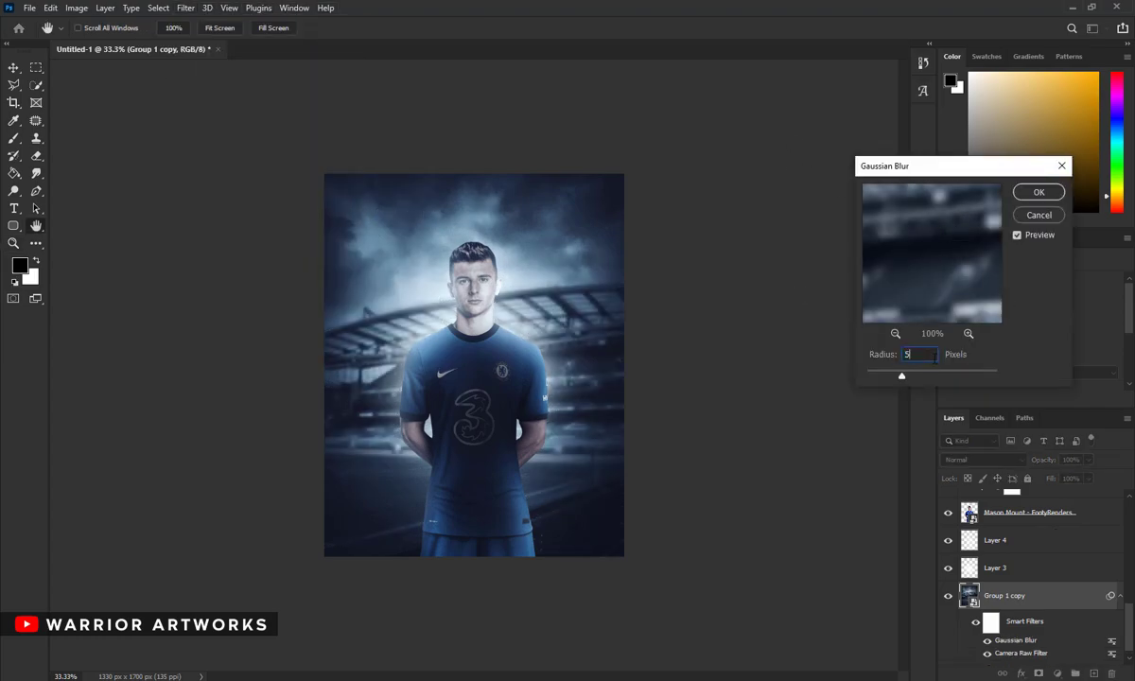
type("3")
key("Return")
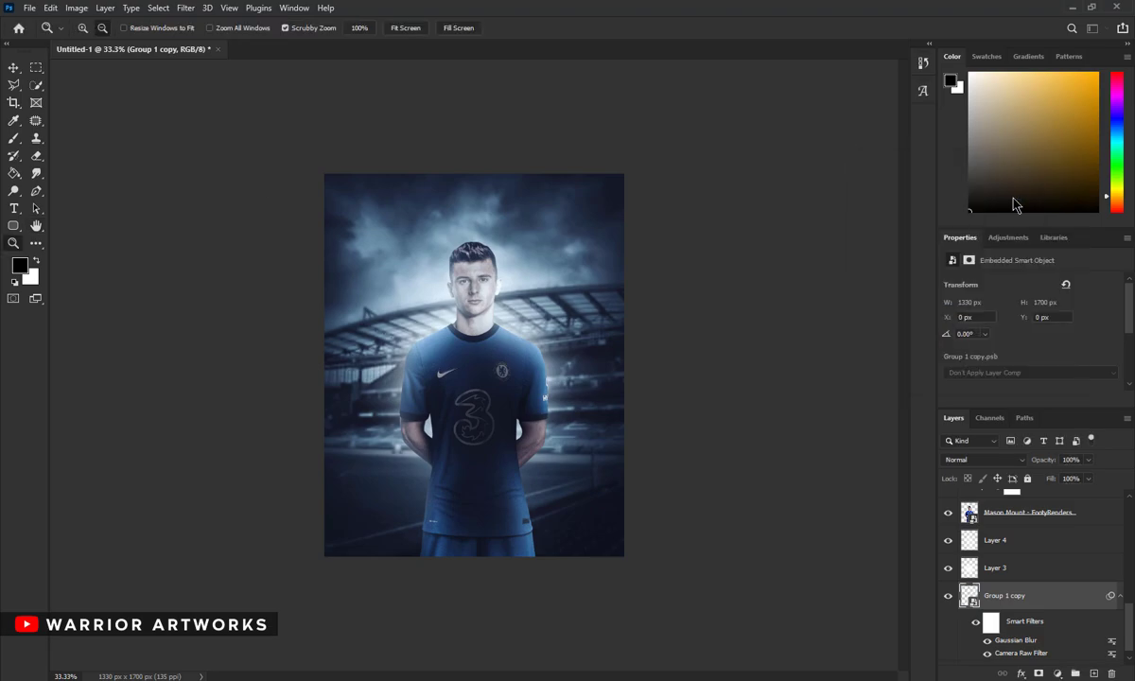
left_click(406, 28)
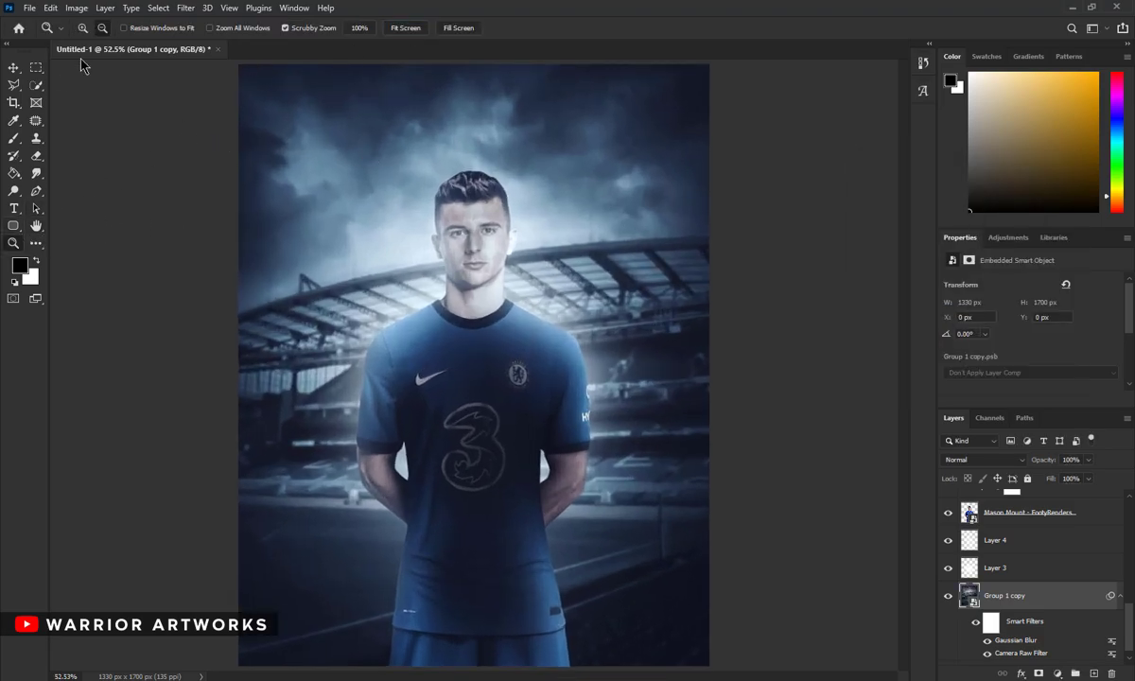
Step: Stamp the visible image into a new Layer 12 placed just below Color Lookup 3
left_click_drag(441, 298, 354, 287)
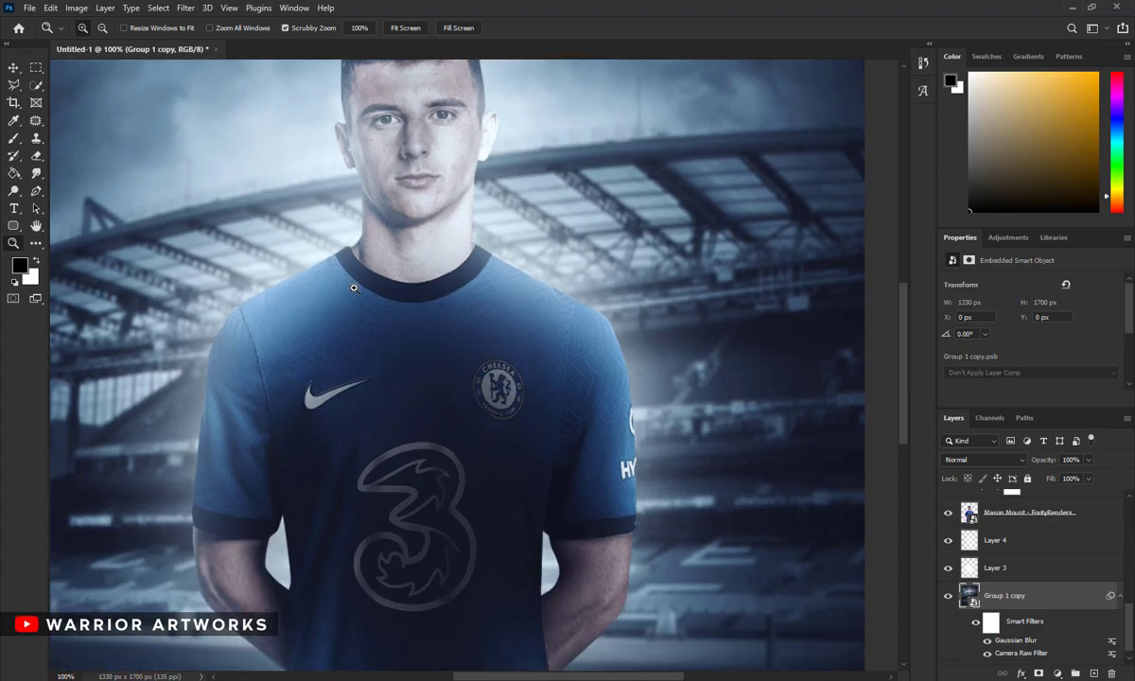
scroll(354, 287, "down", 2)
left_click_drag(616, 385, 644, 396)
scroll(1032, 611, "up", 2)
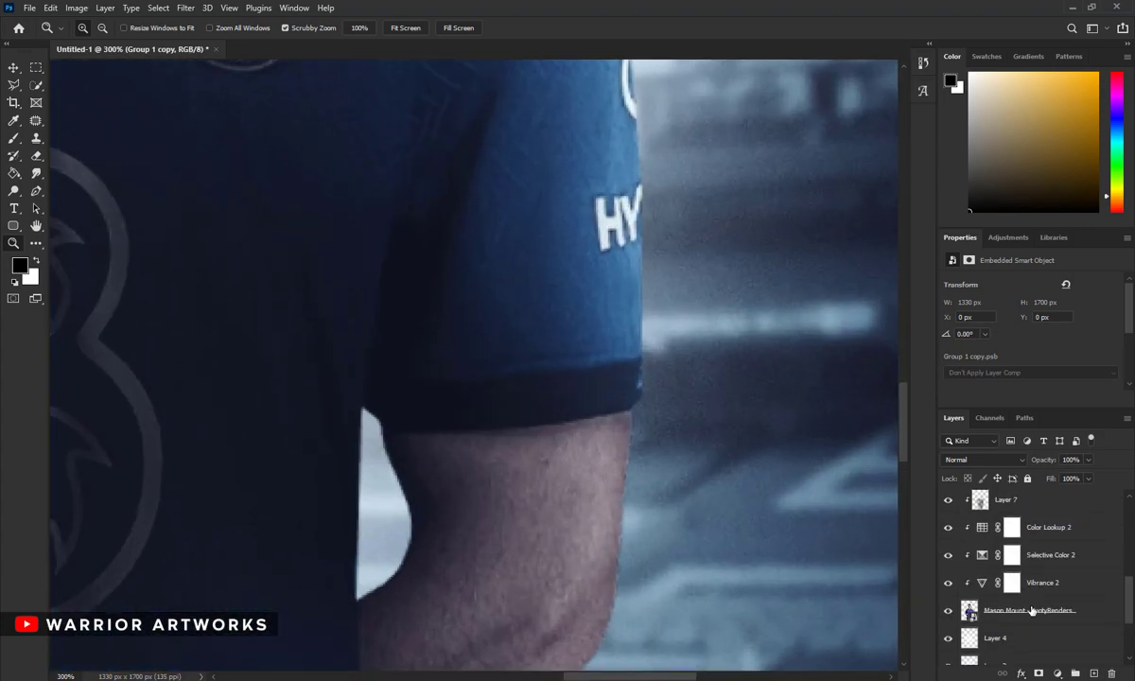
left_click(1041, 613)
key("ctrl+shift+alt+e")
mouse_move(1010, 610)
left_mouse_down()
mouse_move(998, 402)
mouse_move(1003, 606)
left_mouse_up()
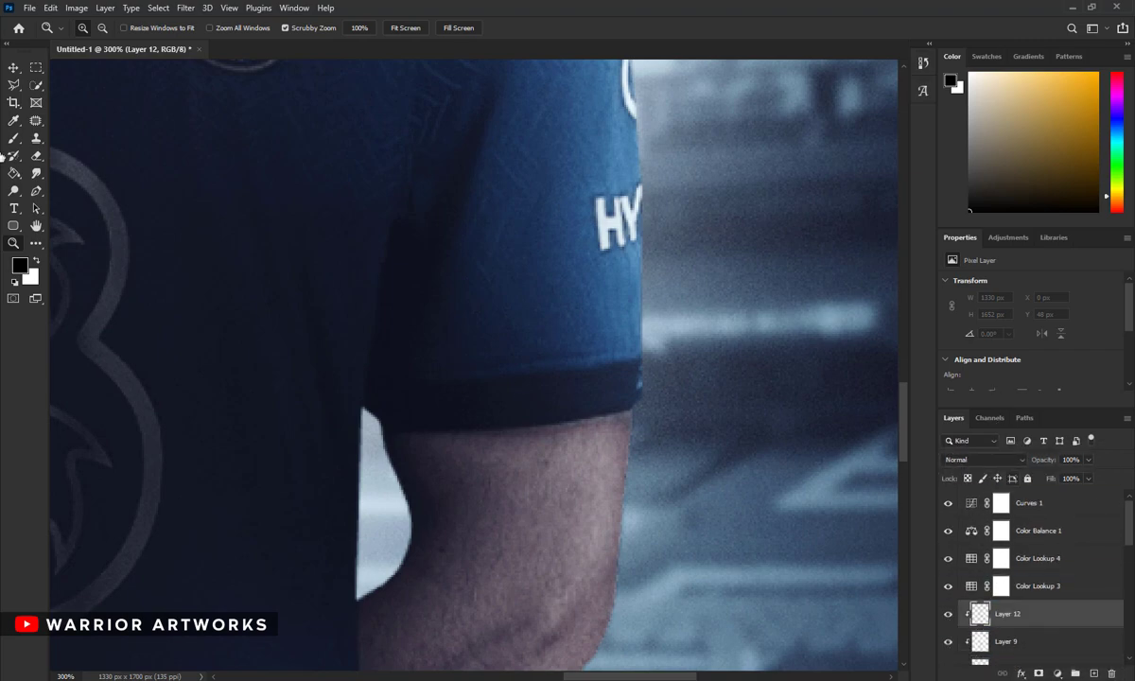
Step: Paint a fine 4 px white highlight along the first sleeve cuff
key("b")
left_click(36, 262)
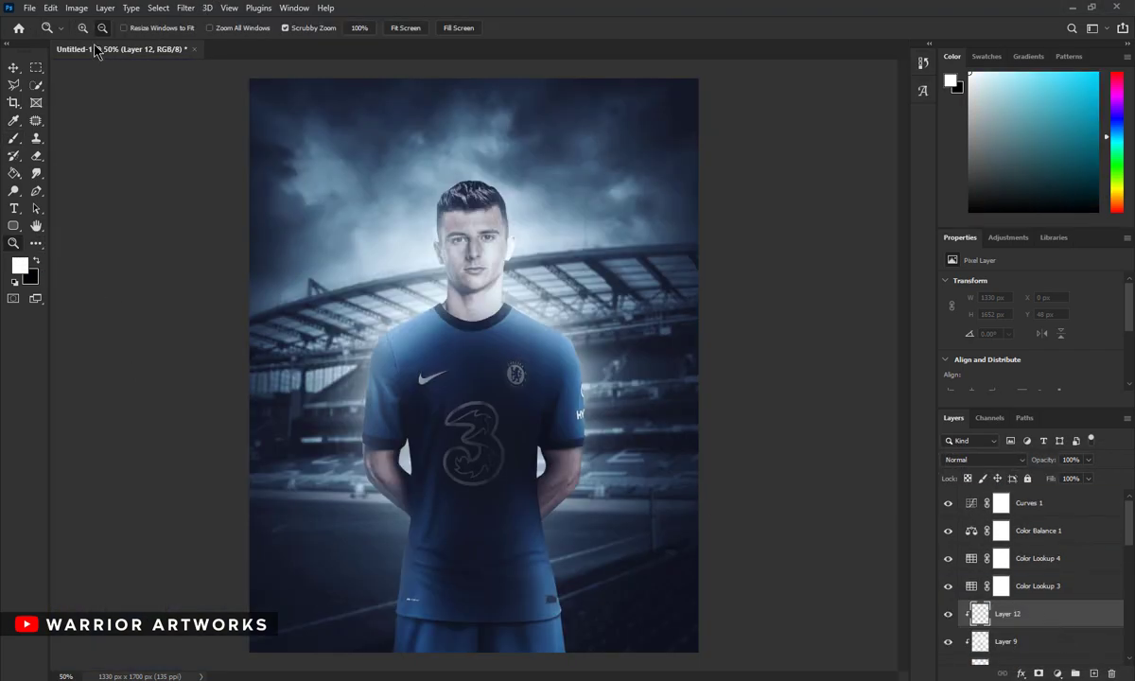
left_click_drag(579, 409, 662, 398)
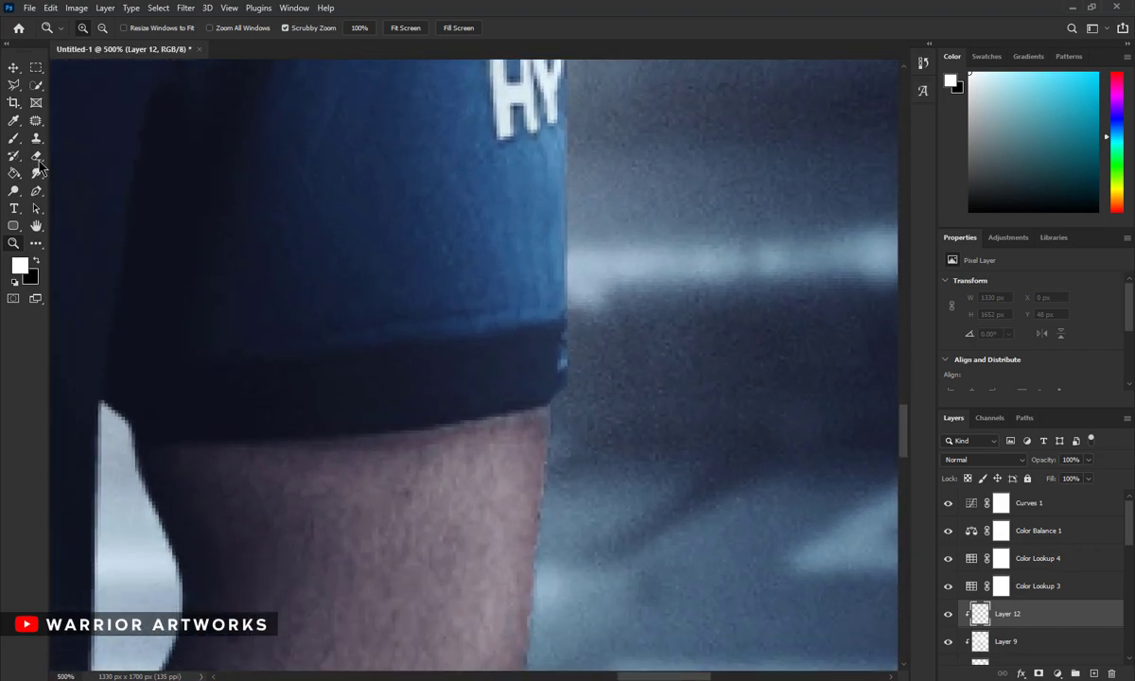
left_click(13, 138)
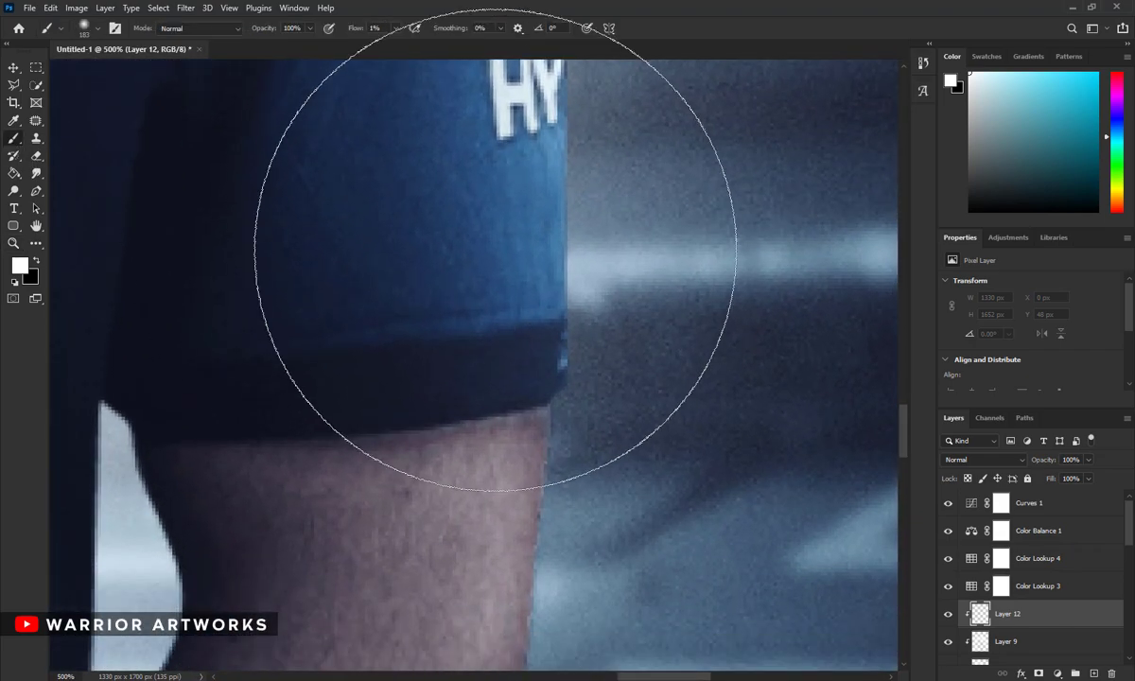
right_click(511, 256)
type("5")
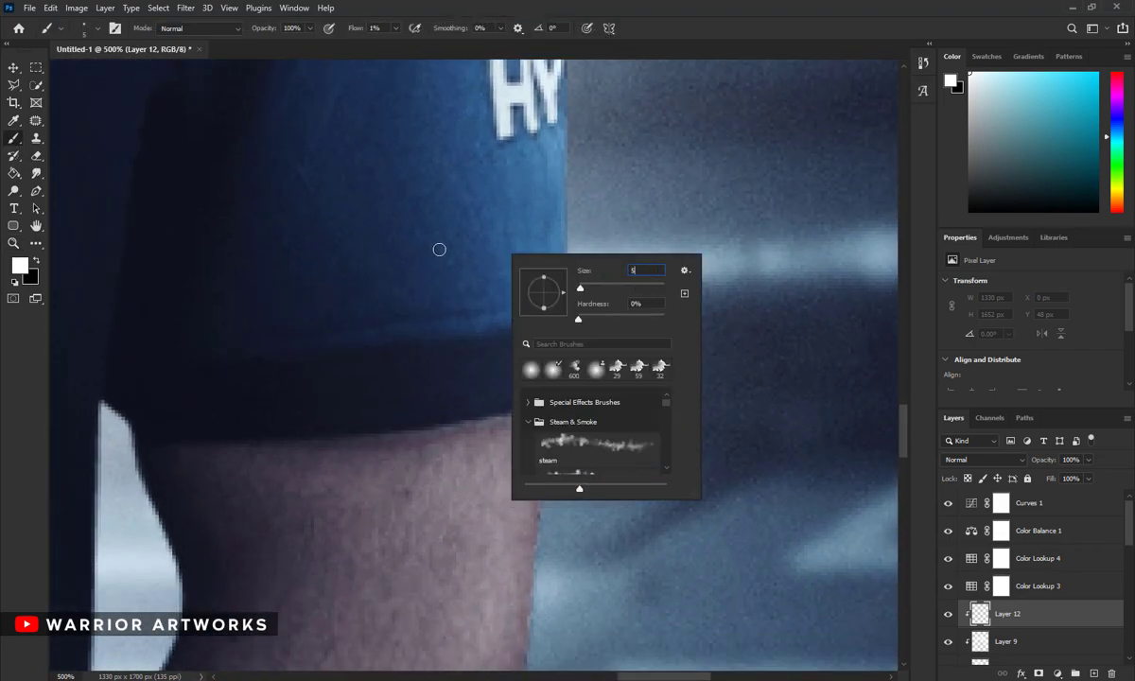
key("Return")
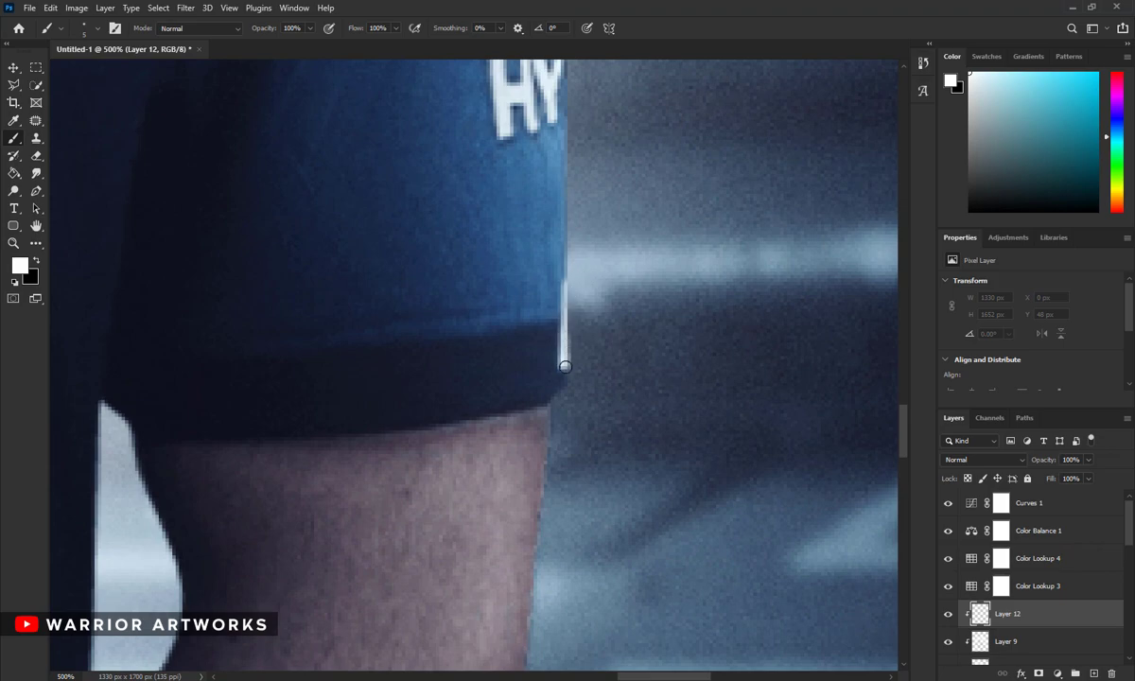
right_click(615, 205)
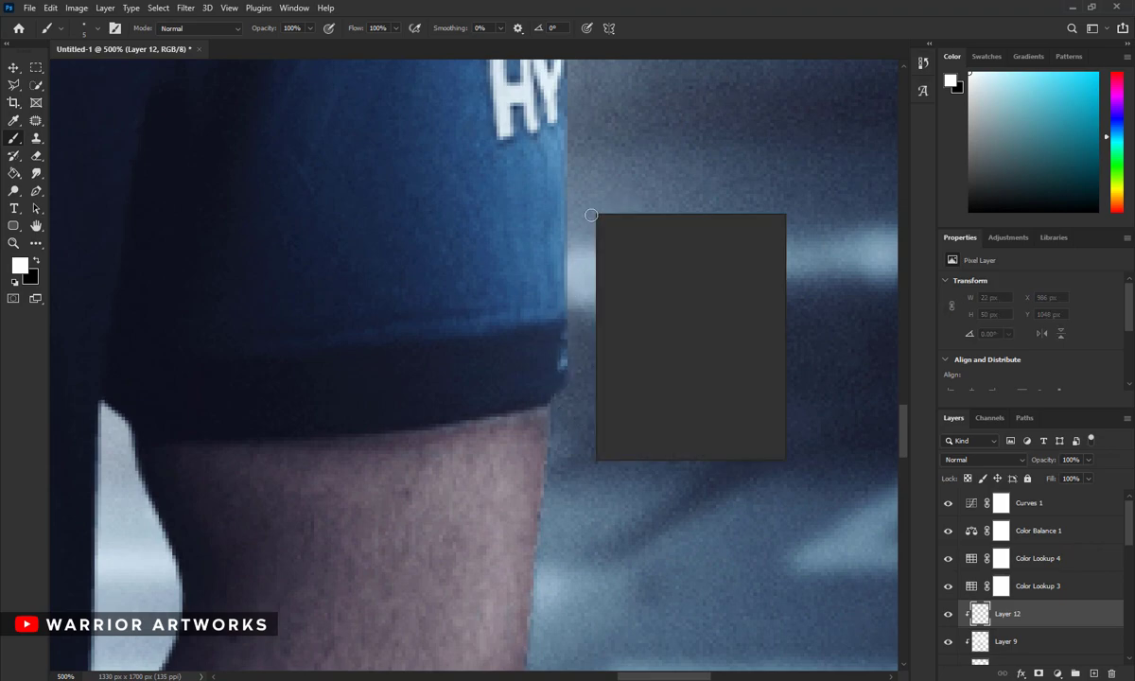
type("4")
key("Return")
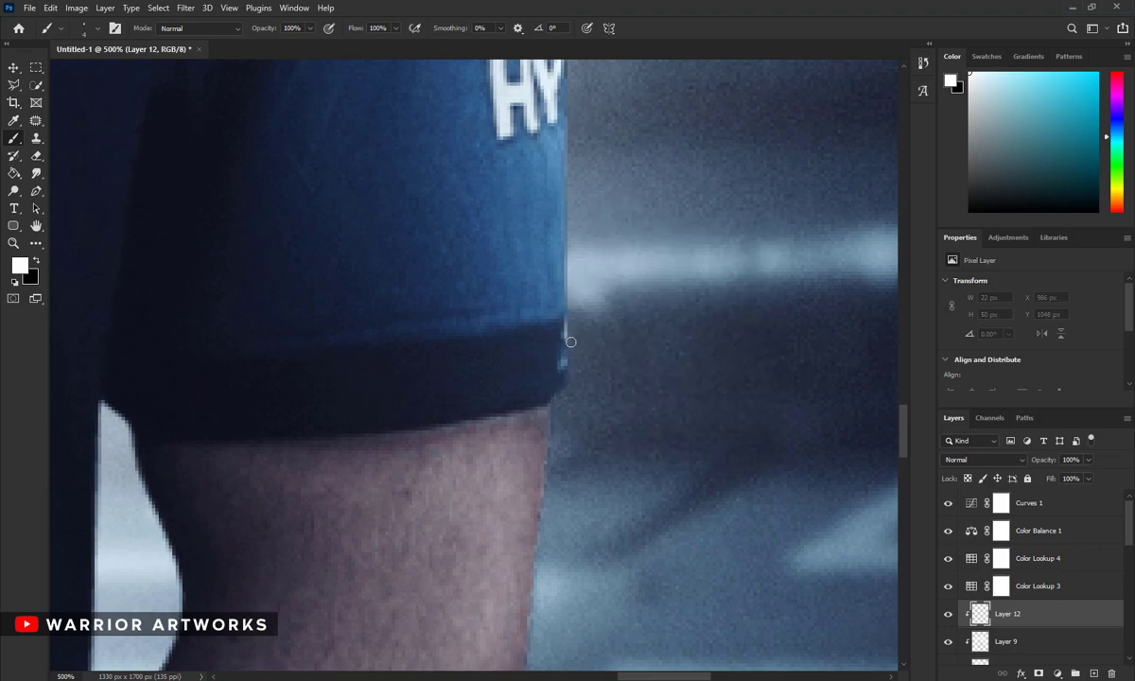
left_click_drag(520, 409, 392, 411)
Step: Erase back the left end of the cuff highlight with an enlarged eraser
left_click(35, 156)
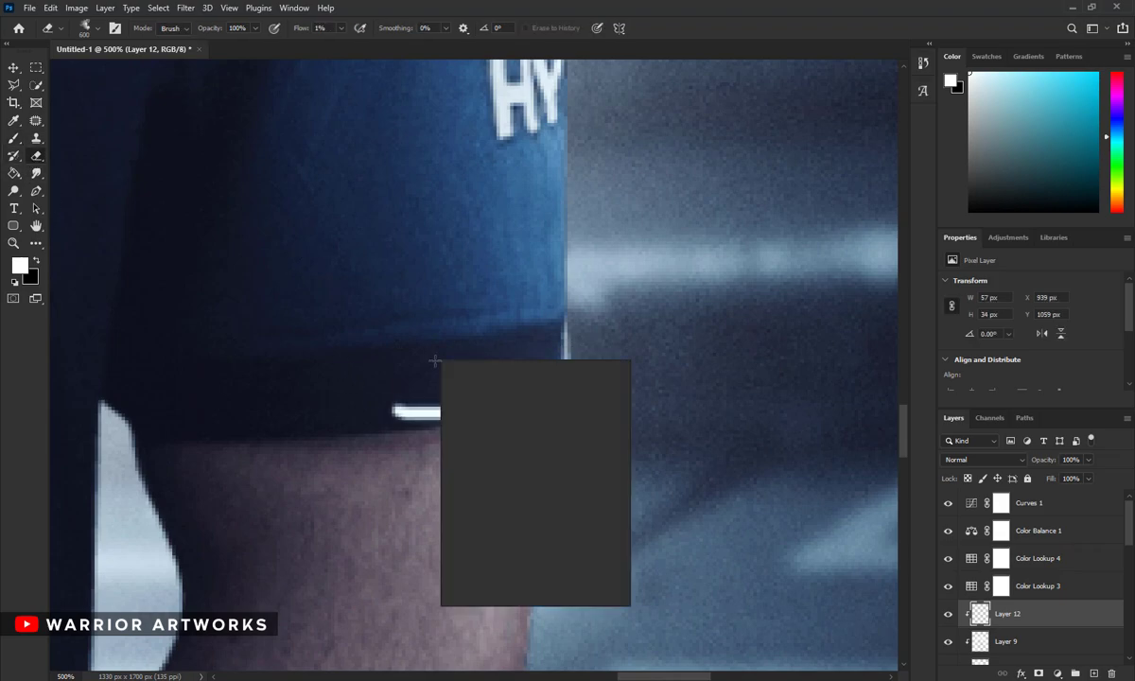
right_click(416, 350)
key("Escape")
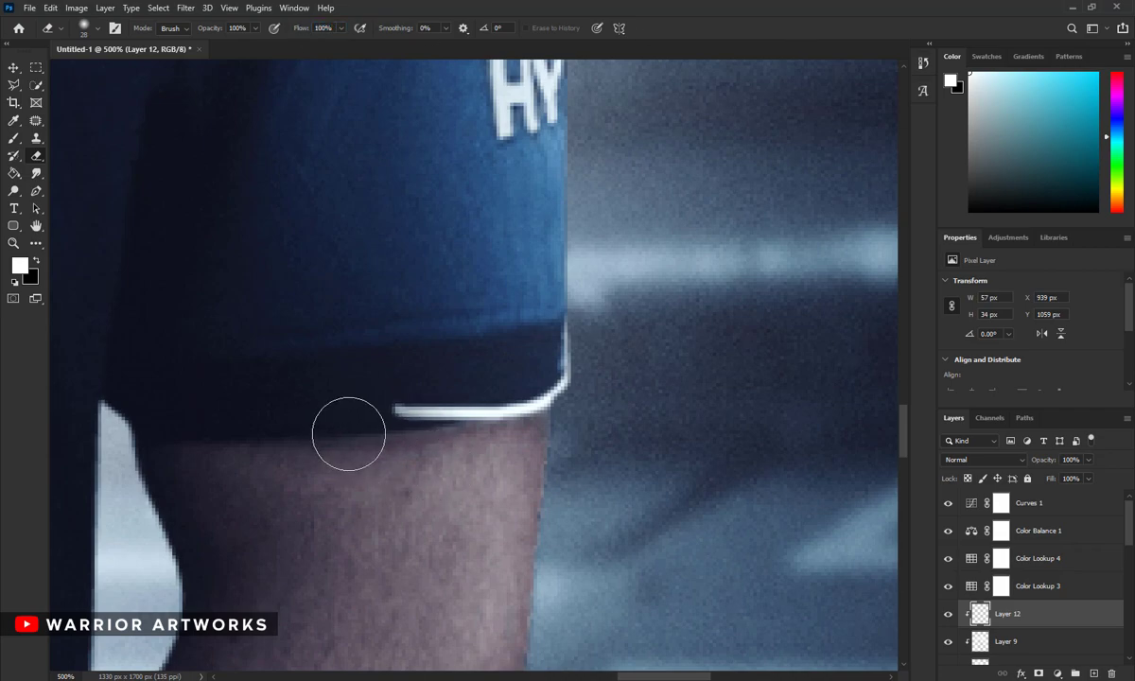
left_click_drag(347, 433, 423, 459)
right_click(849, 351)
left_click_drag(850, 352, 861, 352)
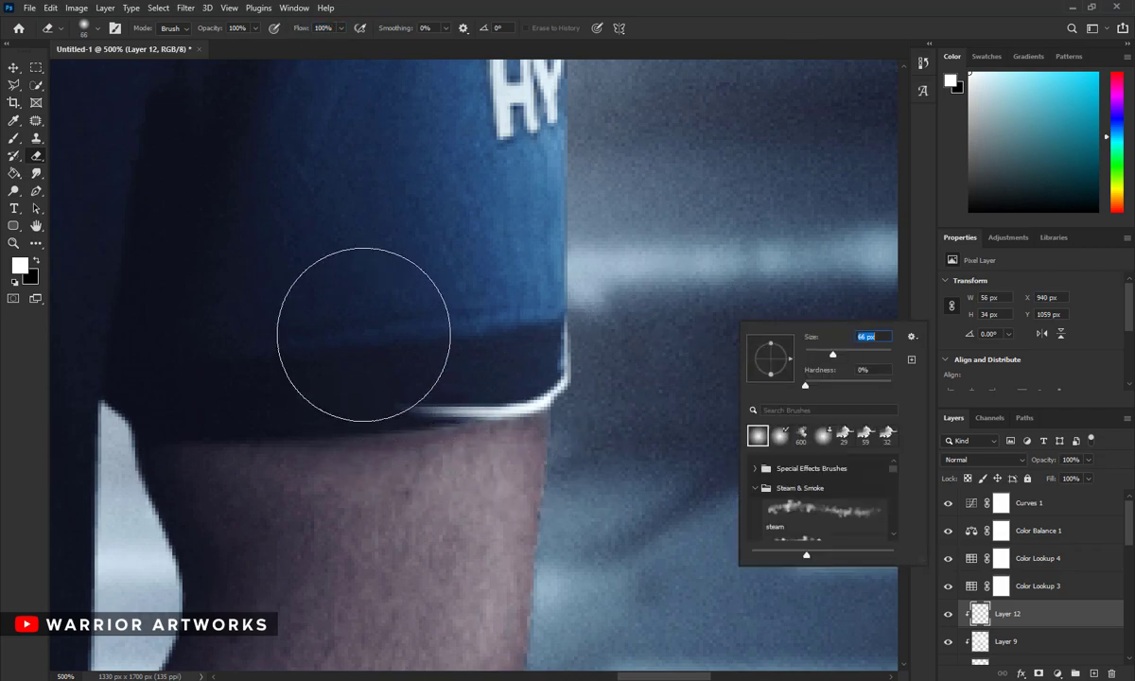
key("Return")
mouse_move(363, 345)
left_mouse_down()
mouse_move(464, 507)
mouse_move(505, 518)
mouse_move(407, 516)
left_mouse_up()
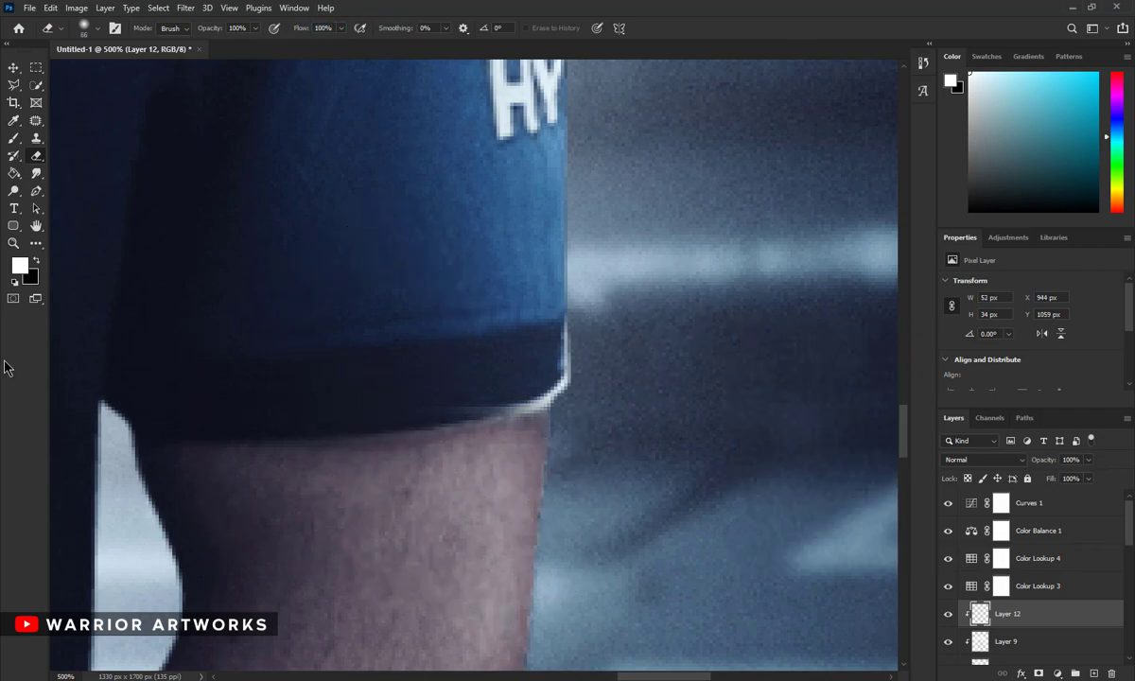
left_click(13, 243)
left_click(394, 31)
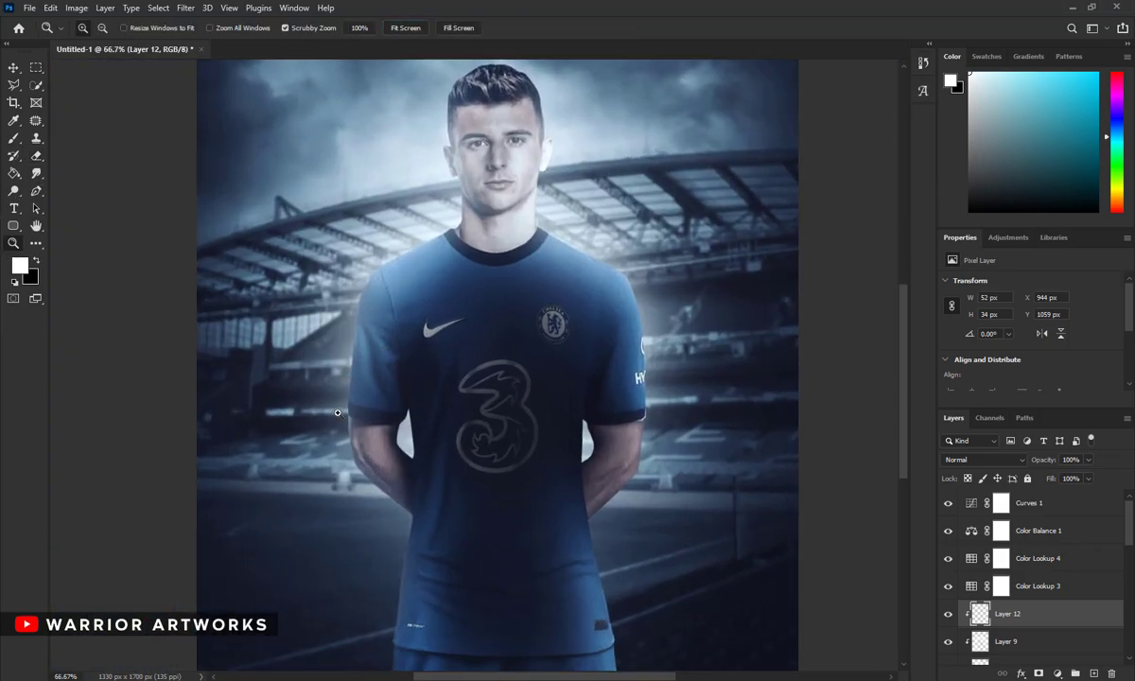
Step: Paint and soften a white highlight along the other sleeve cuff
left_click_drag(387, 399, 454, 398)
key("b")
scroll(234, 238, "down", 1)
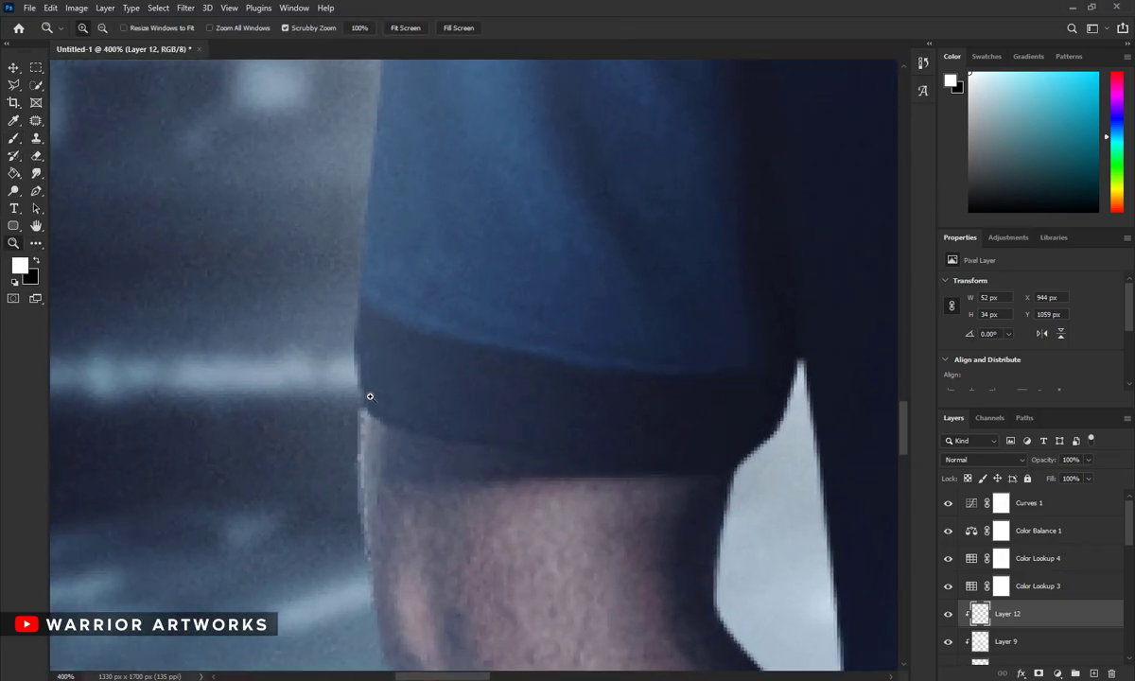
left_click_drag(370, 395, 357, 355)
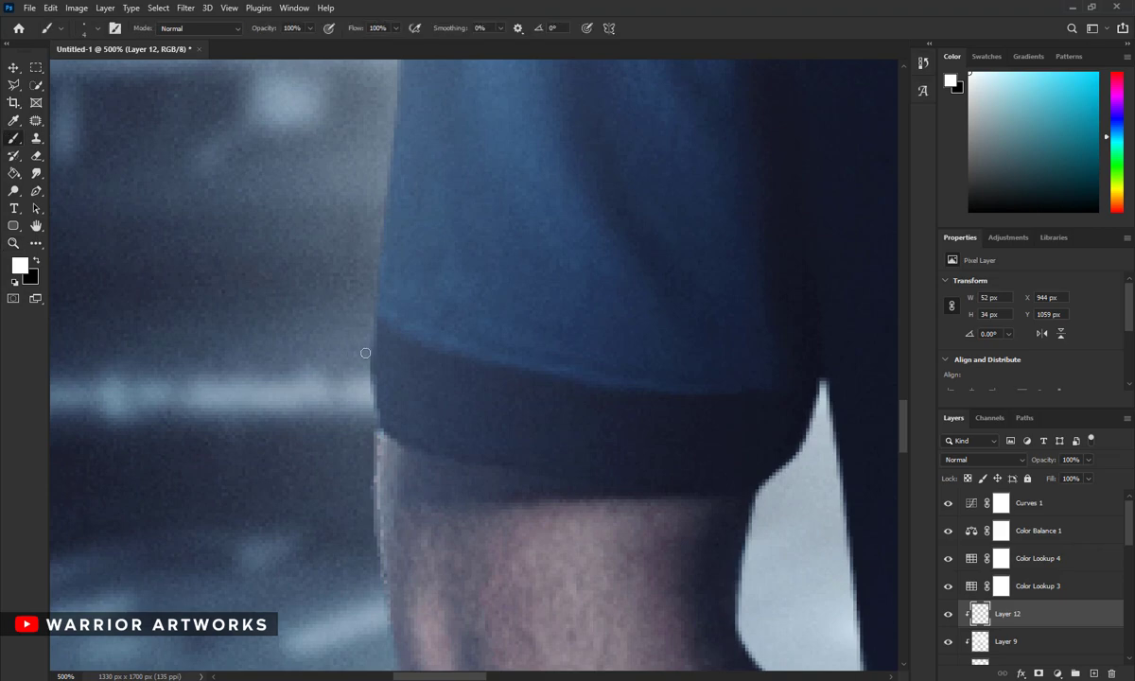
left_click_drag(377, 413, 468, 456)
left_click(37, 156)
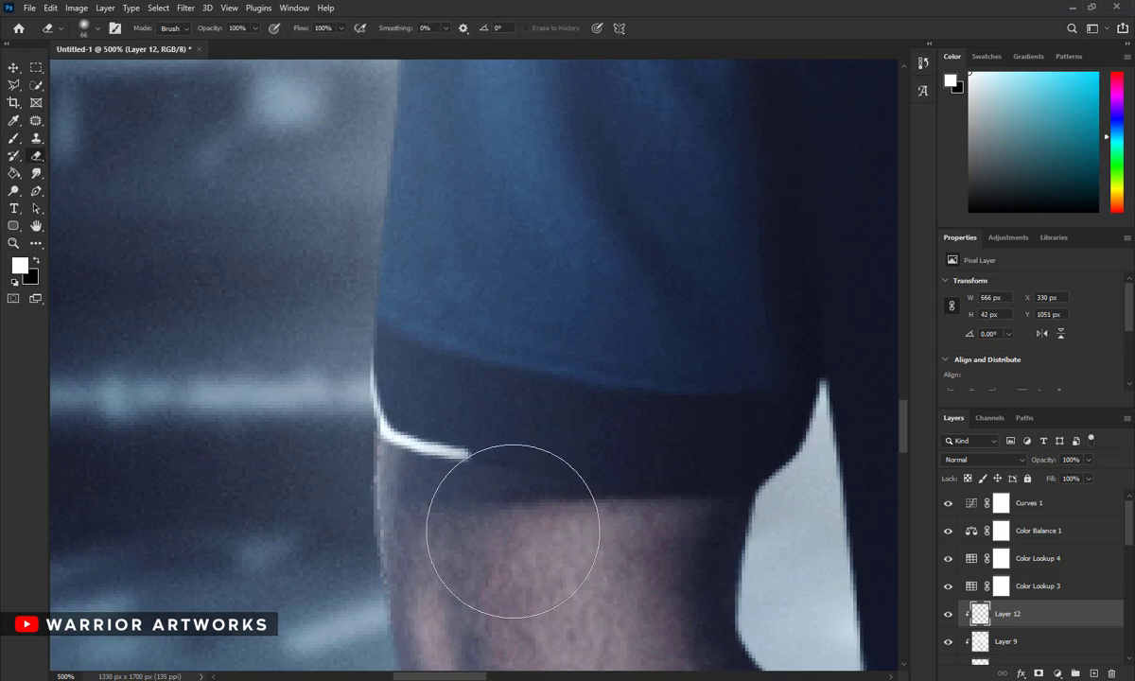
left_click_drag(512, 527, 426, 511)
left_click(13, 243)
left_click(416, 30)
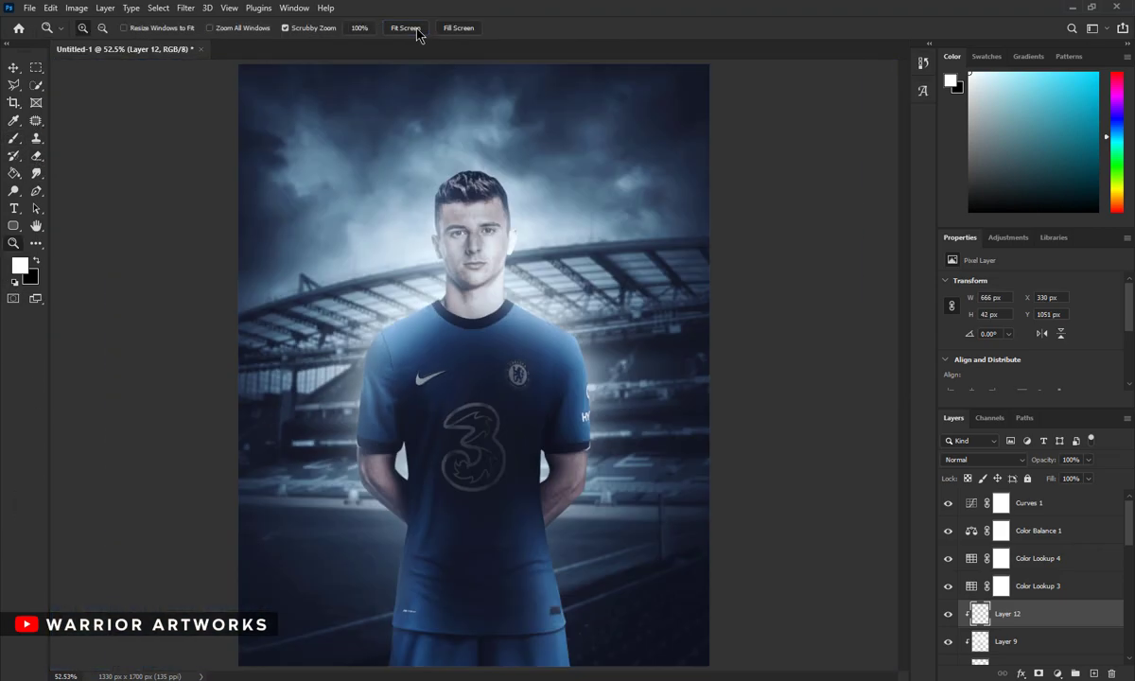
Step: Add a white streak on the shoulder seam and fade most of it away
left_click_drag(408, 277, 390, 283)
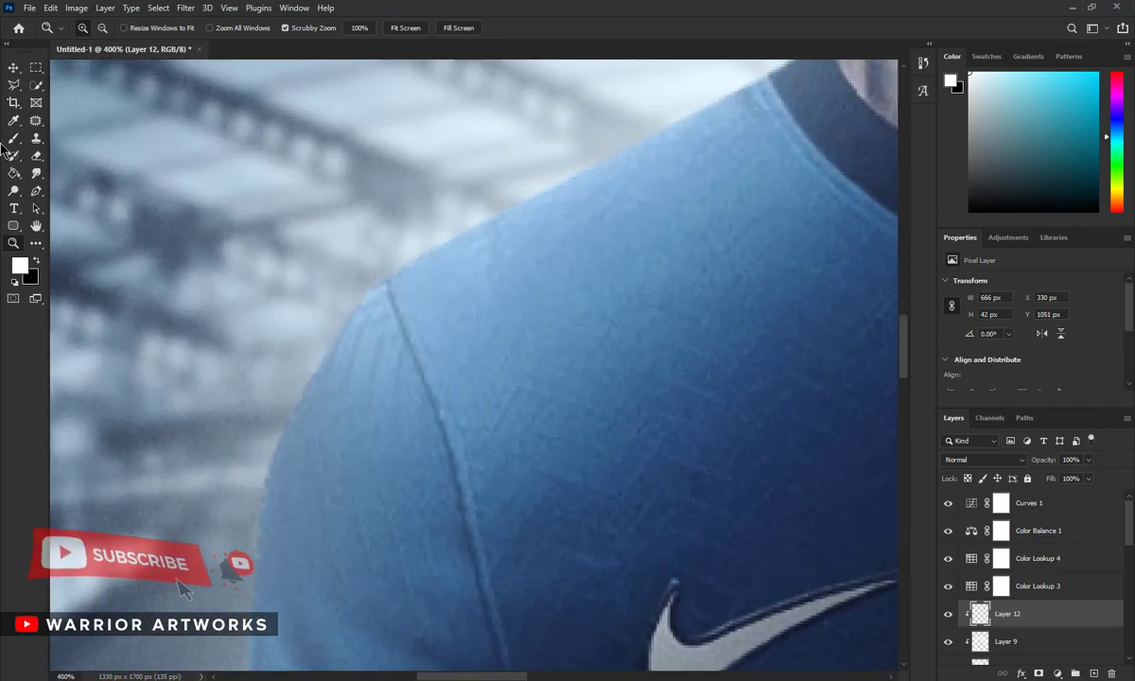
key("b")
right_click(391, 283)
left_click(379, 273)
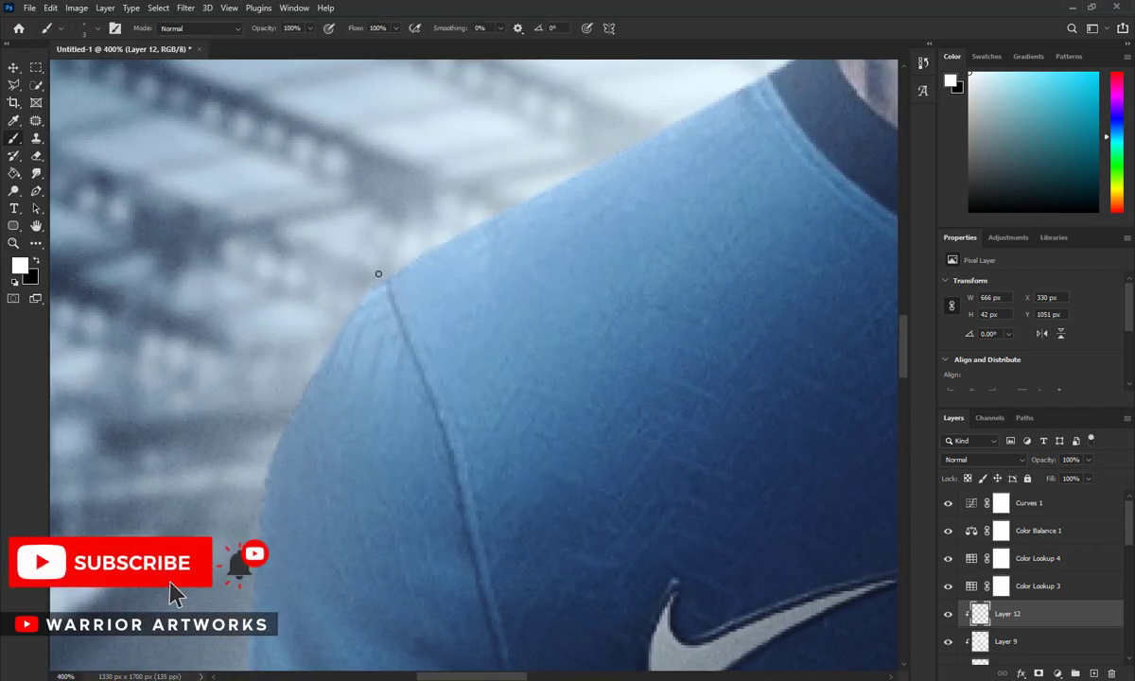
left_click(37, 157)
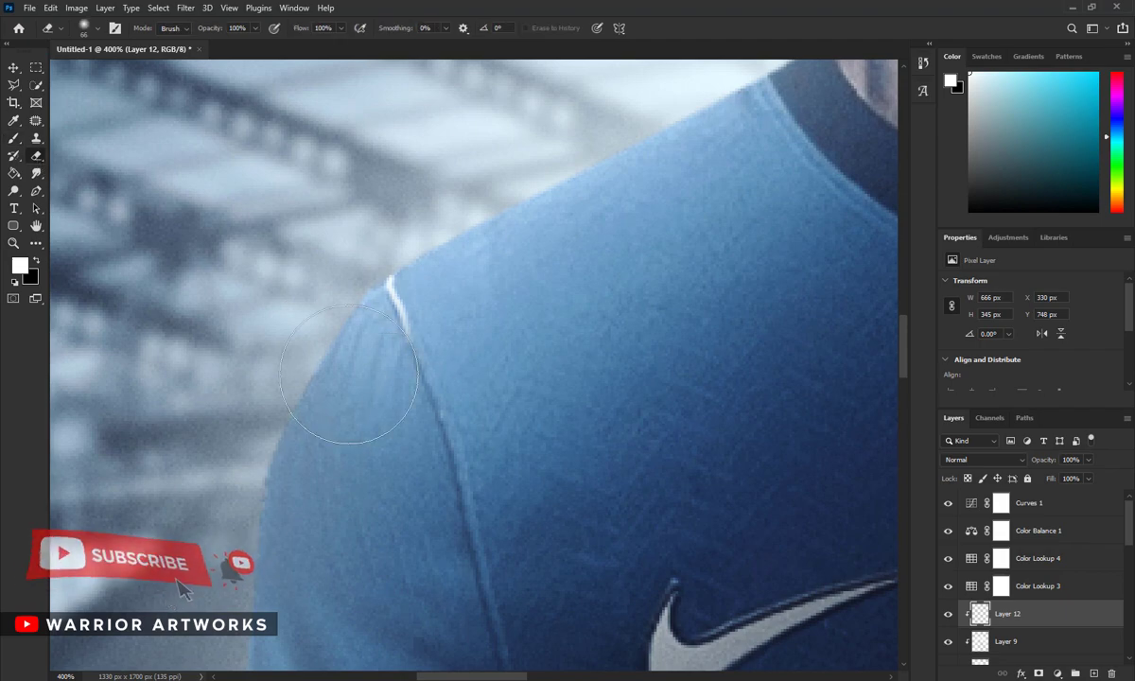
left_click_drag(468, 678, 621, 662)
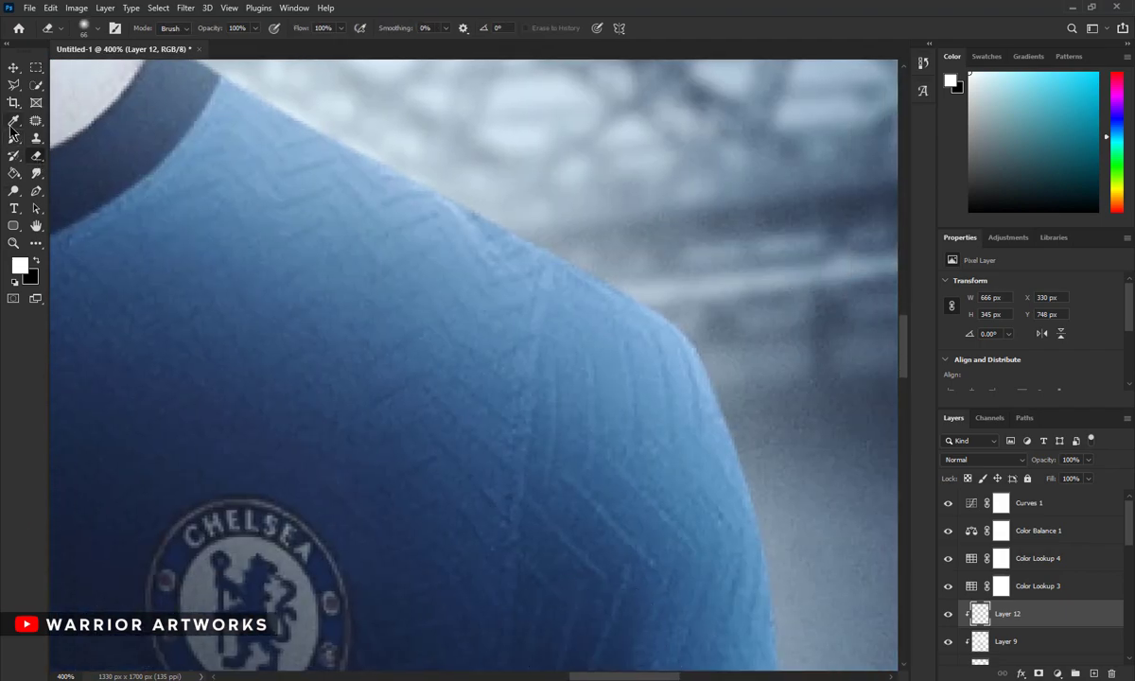
left_click(13, 138)
left_click(37, 157)
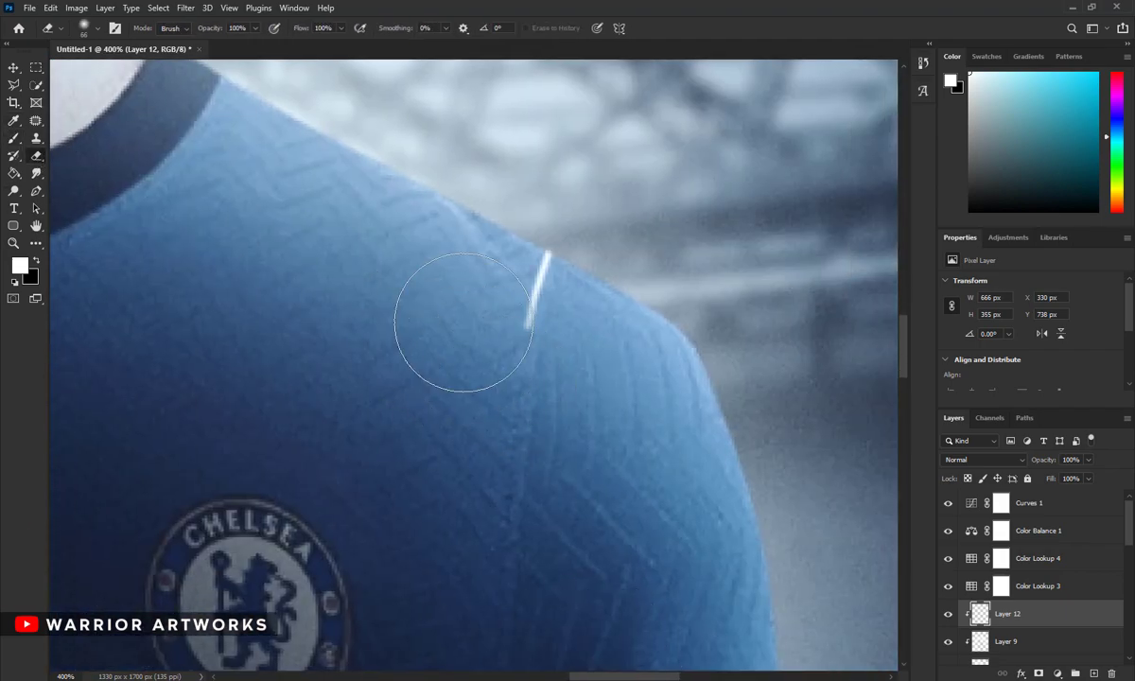
mouse_move(451, 325)
left_mouse_down()
mouse_move(456, 309)
mouse_move(213, 365)
left_mouse_up()
left_click(13, 242)
left_click(406, 27)
Step: Fade the white rim highlight along the left side of the player's neck
left_click(14, 139)
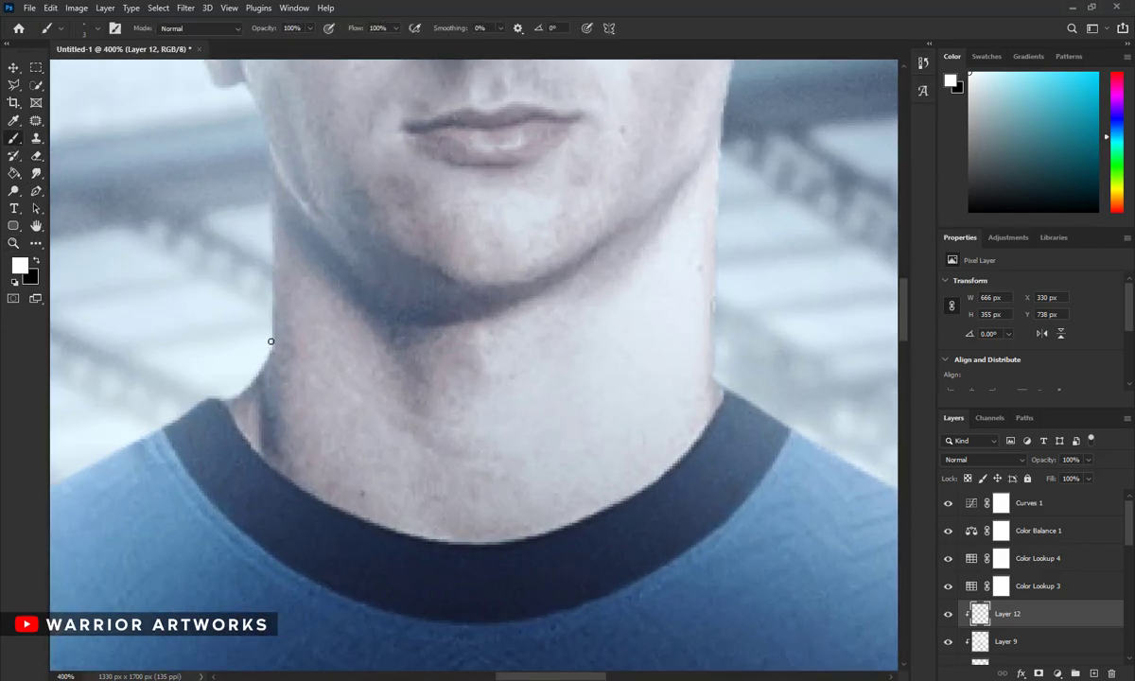
left_click_drag(274, 416, 270, 367)
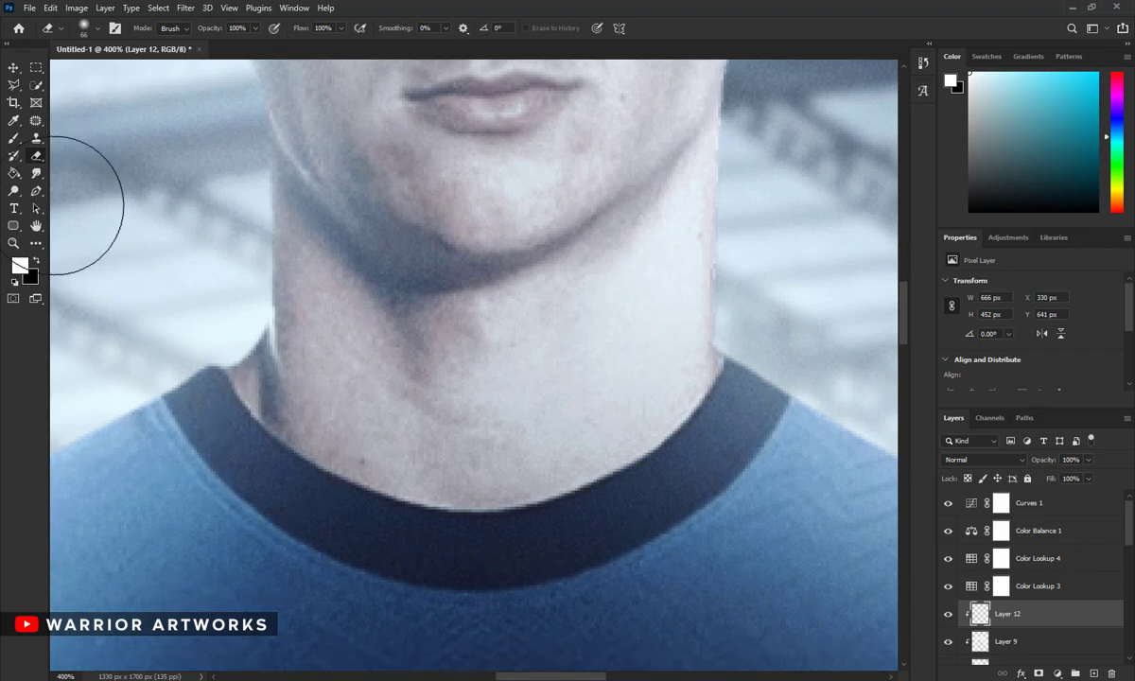
scroll(217, 199, "up", 1)
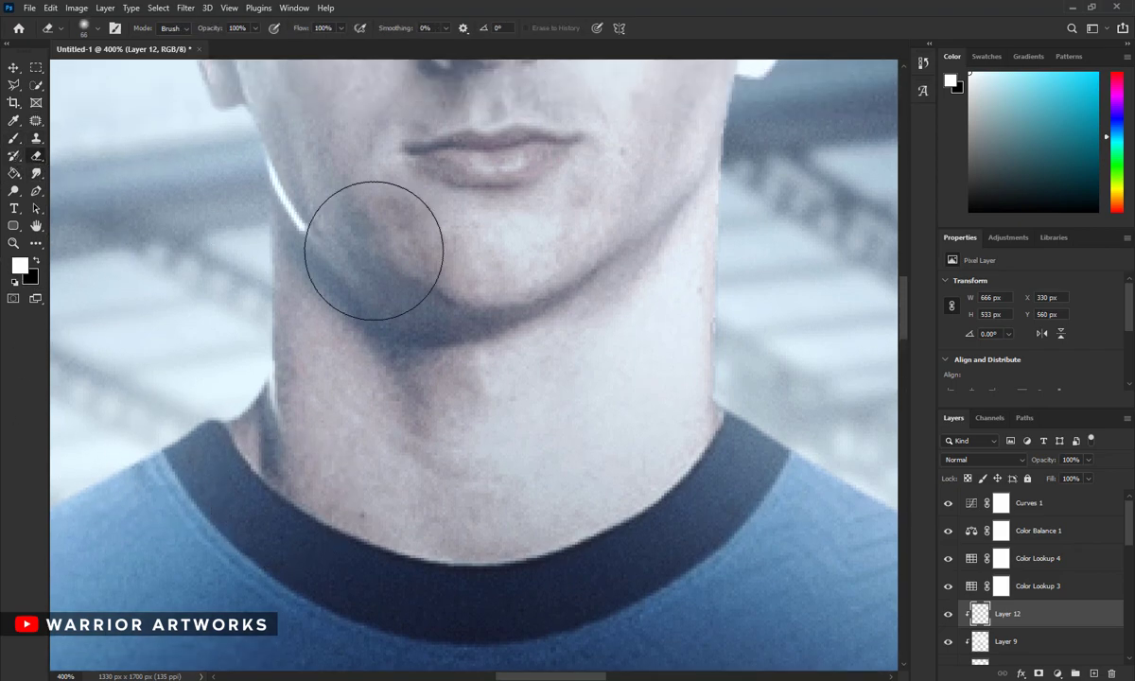
scroll(755, 260, "up", 1)
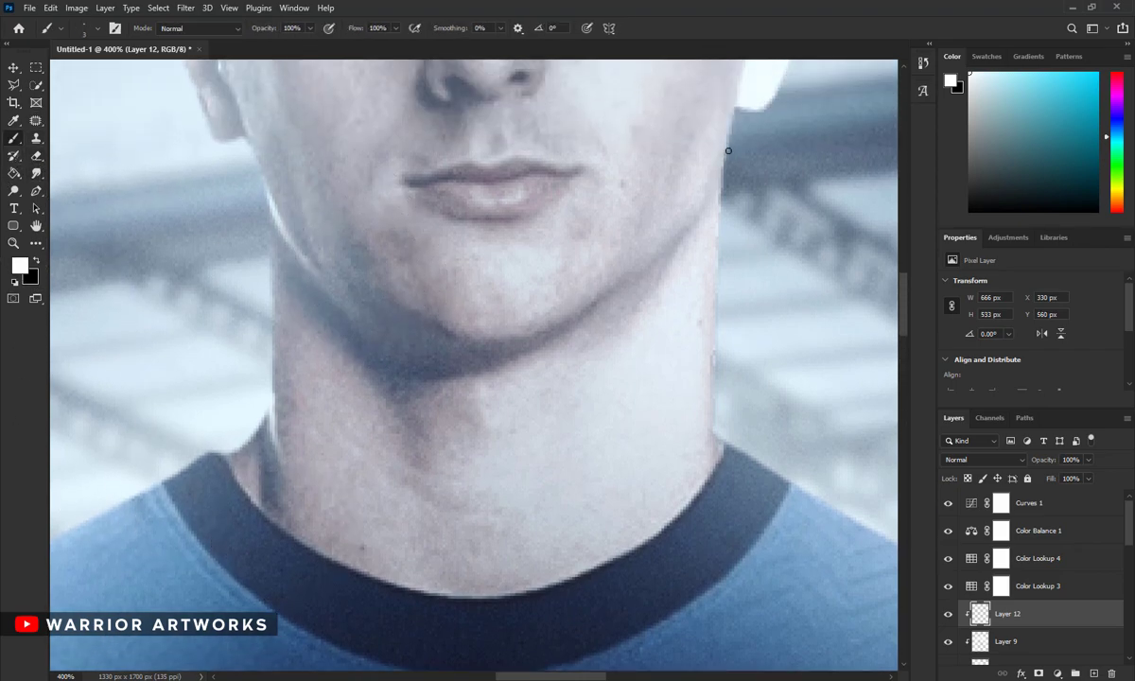
key("e")
scroll(618, 203, "down", 1)
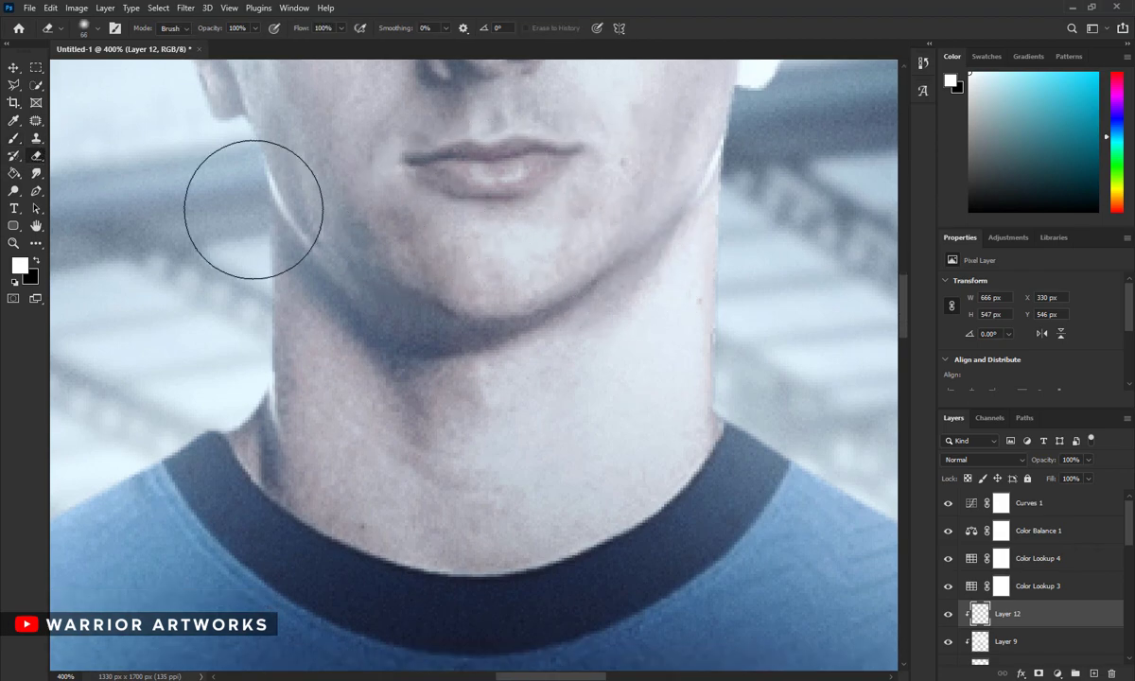
left_click(14, 140)
scroll(521, 332, "up", 1)
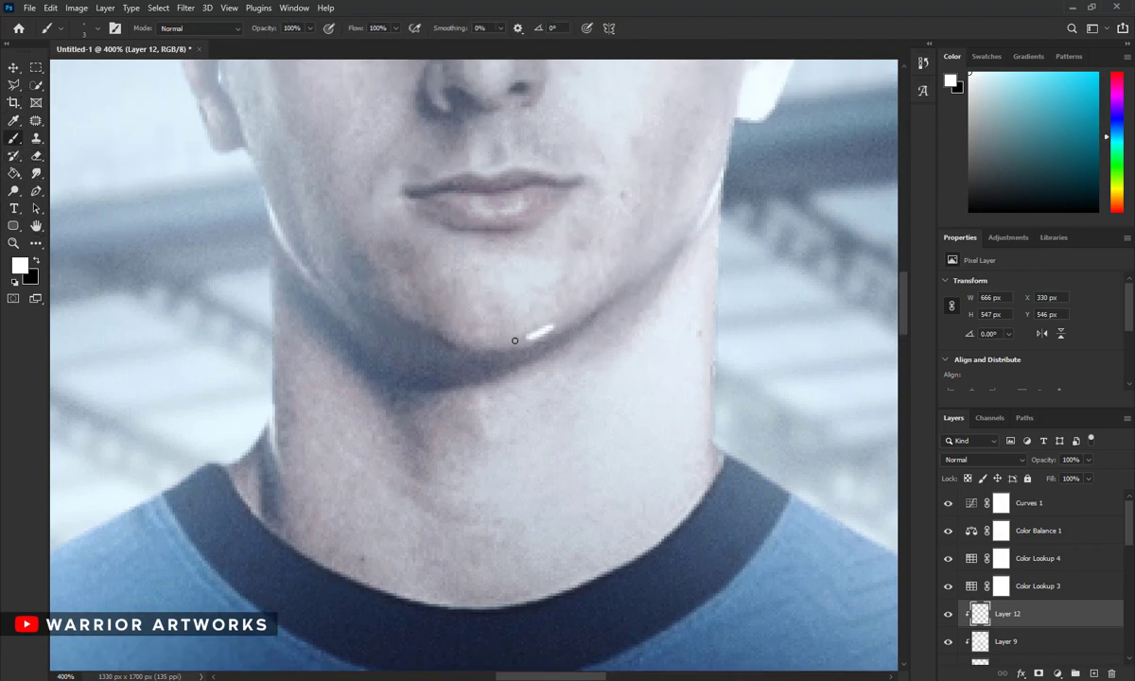
Step: Soften the white highlight stroke along the player's chin
left_click(36, 157)
left_click_drag(548, 411, 489, 426)
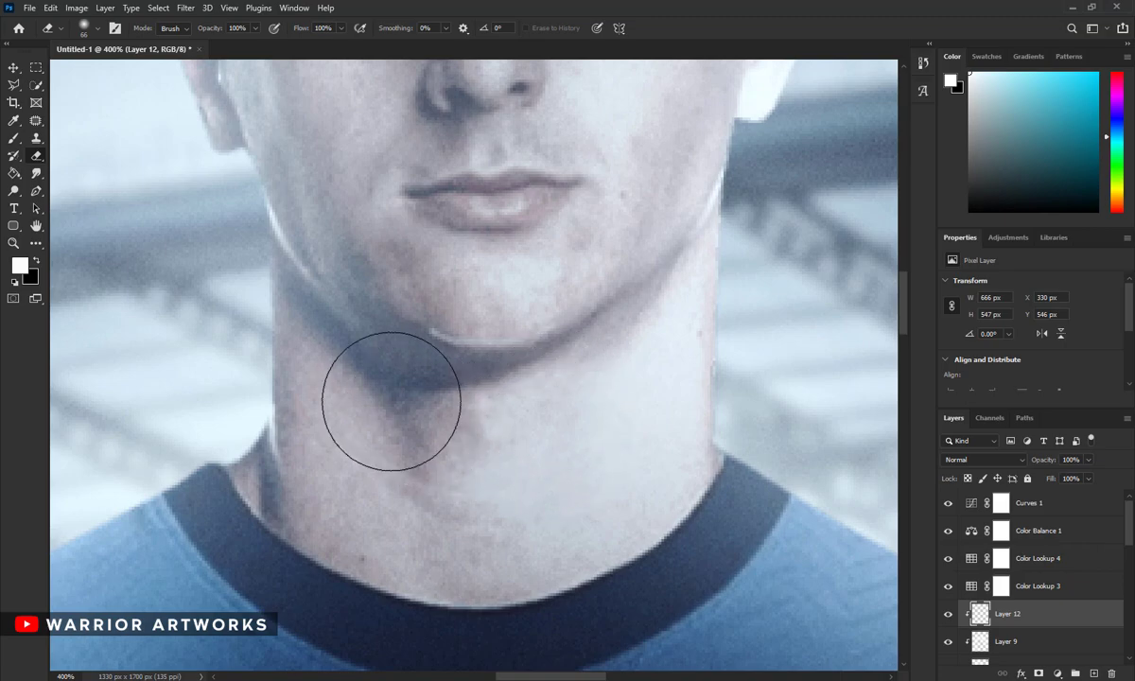
scroll(530, 379, "up", 4)
scroll(51, 203, "up", 3)
left_click(14, 140)
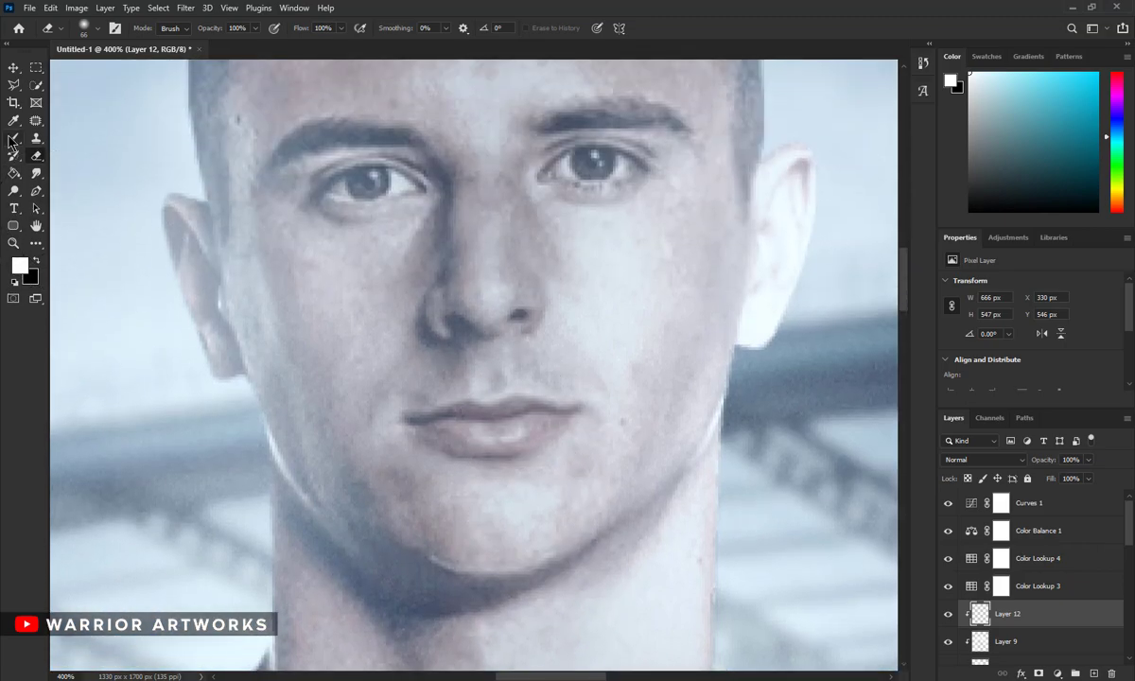
scroll(203, 203, "up", 3)
scroll(256, 212, "down", 2)
left_click(14, 243)
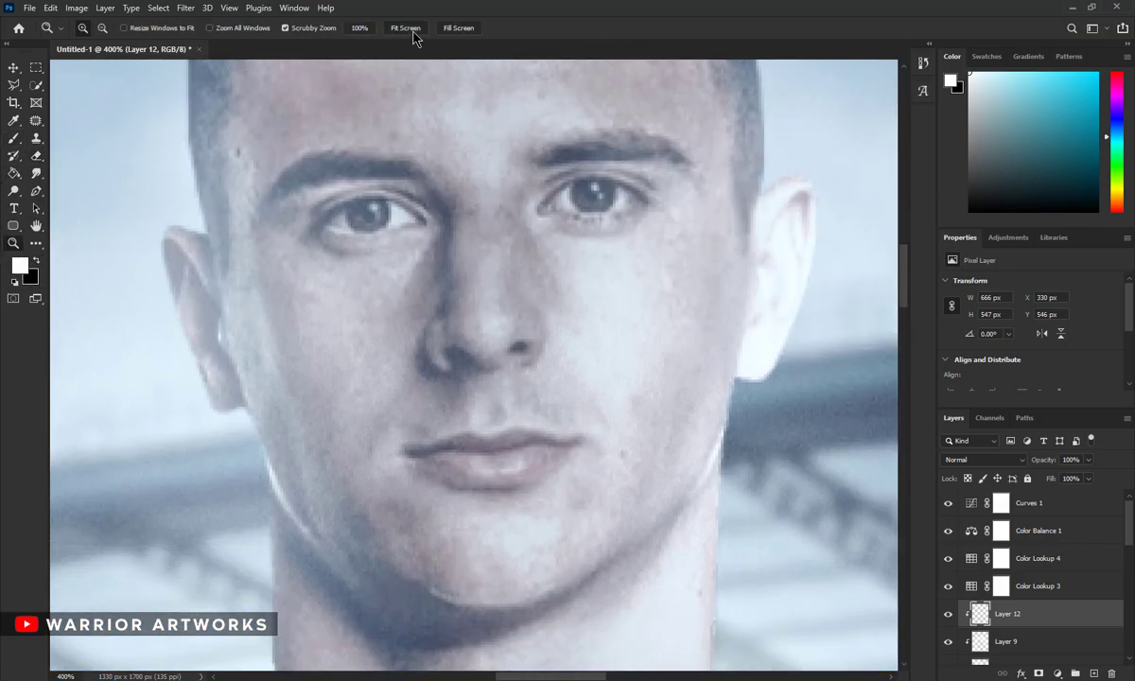
left_click(406, 27)
Step: Paint a white highlight along the shirt hem and fade its lower-left part
scroll(476, 279, "down", 2)
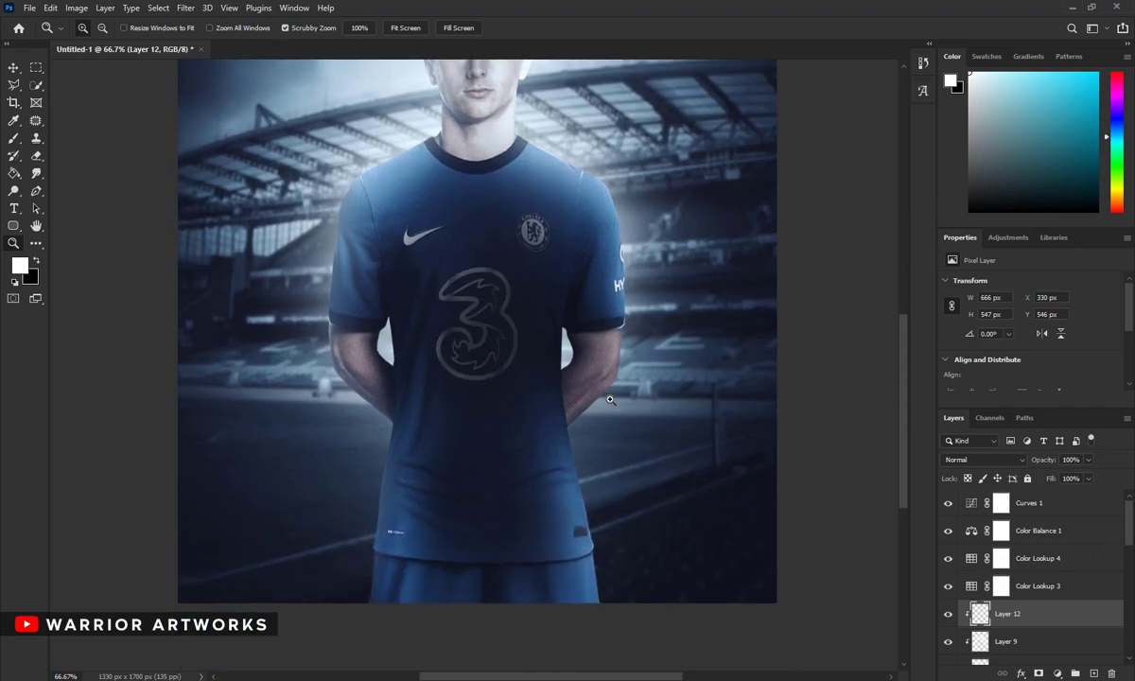
scroll(579, 374, "up", 1)
scroll(621, 530, "down", 2)
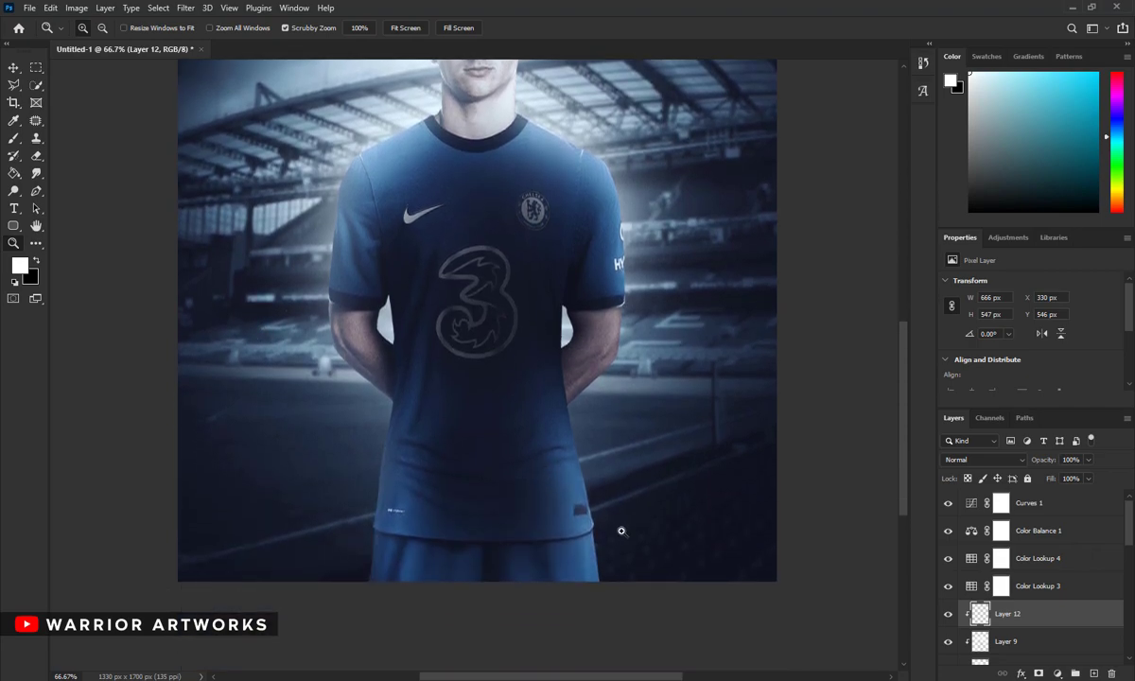
left_click(621, 530)
left_click(621, 529)
key("b")
left_click(13, 243)
left_click(553, 553)
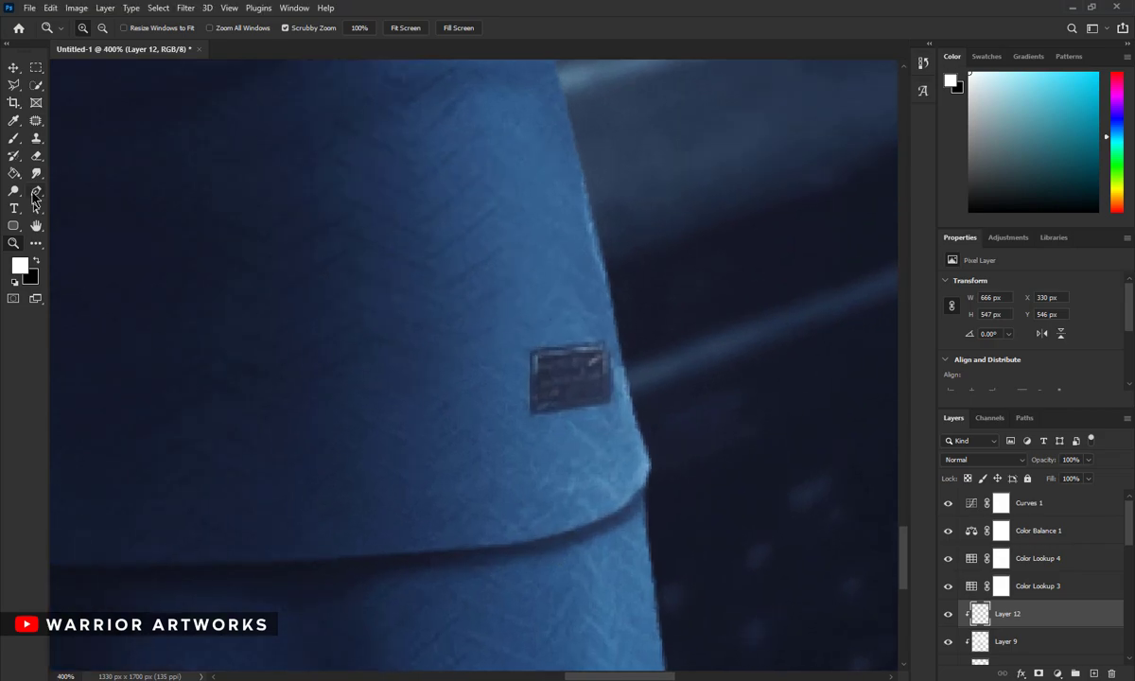
key("b")
left_click_drag(631, 498, 507, 546)
key("e")
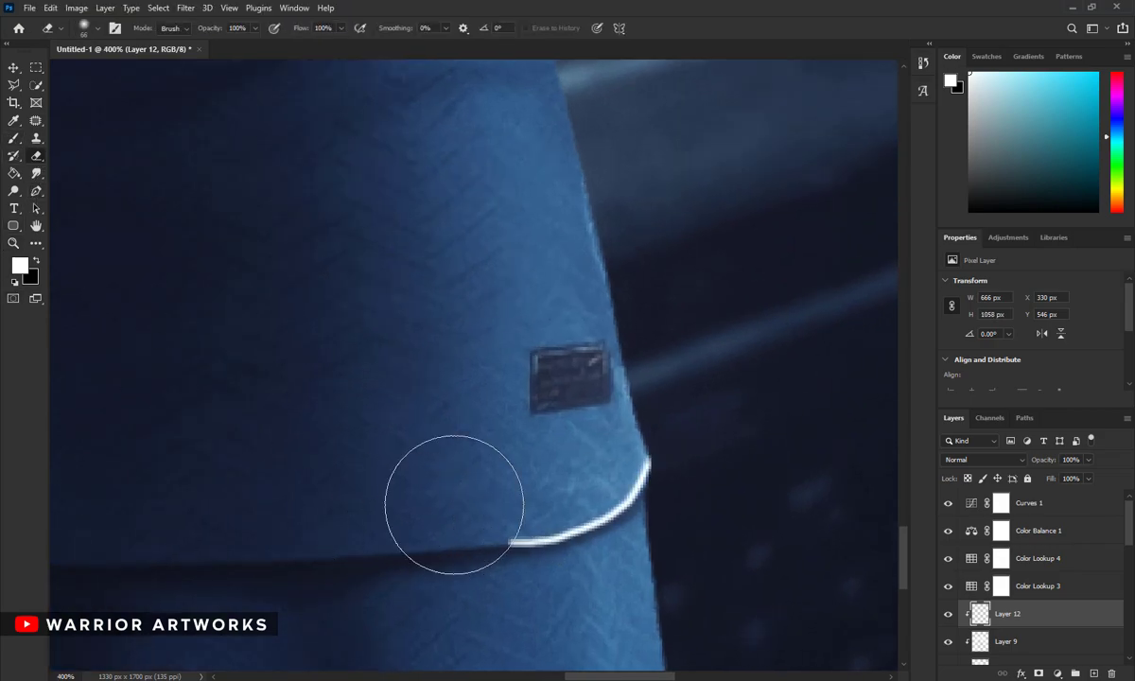
left_click_drag(456, 508, 529, 434)
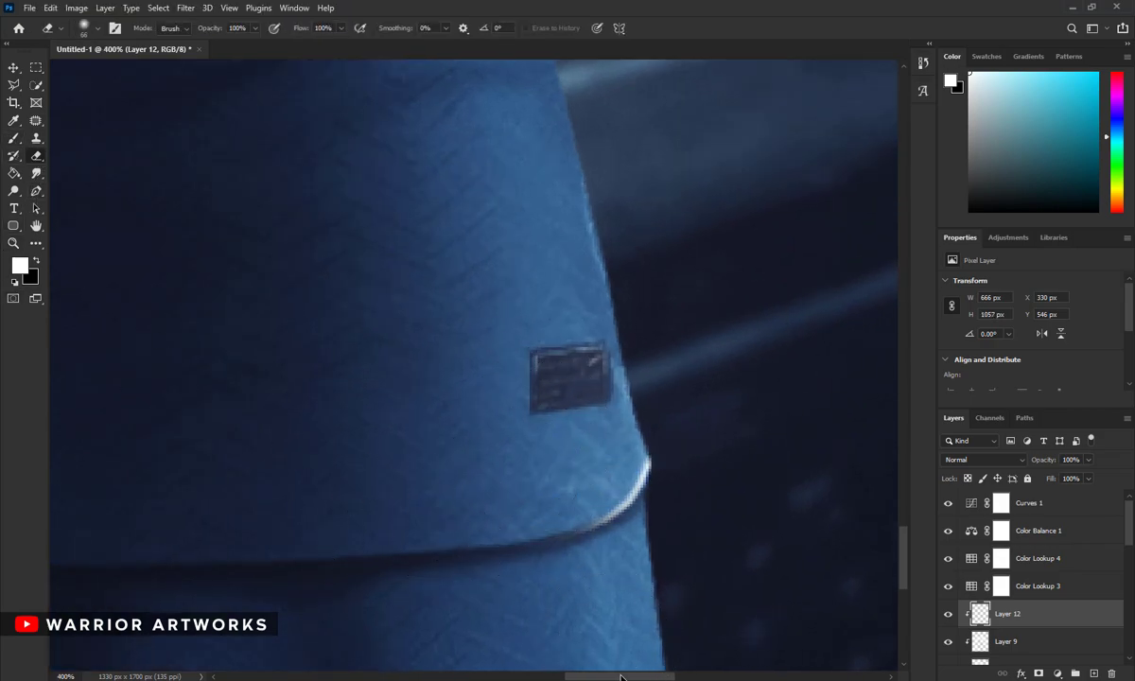
Step: Paint a highlight along the other hem edge, then view the whole poster
scroll(468, 567, "left", 5)
key("b")
left_click_drag(428, 493, 514, 514)
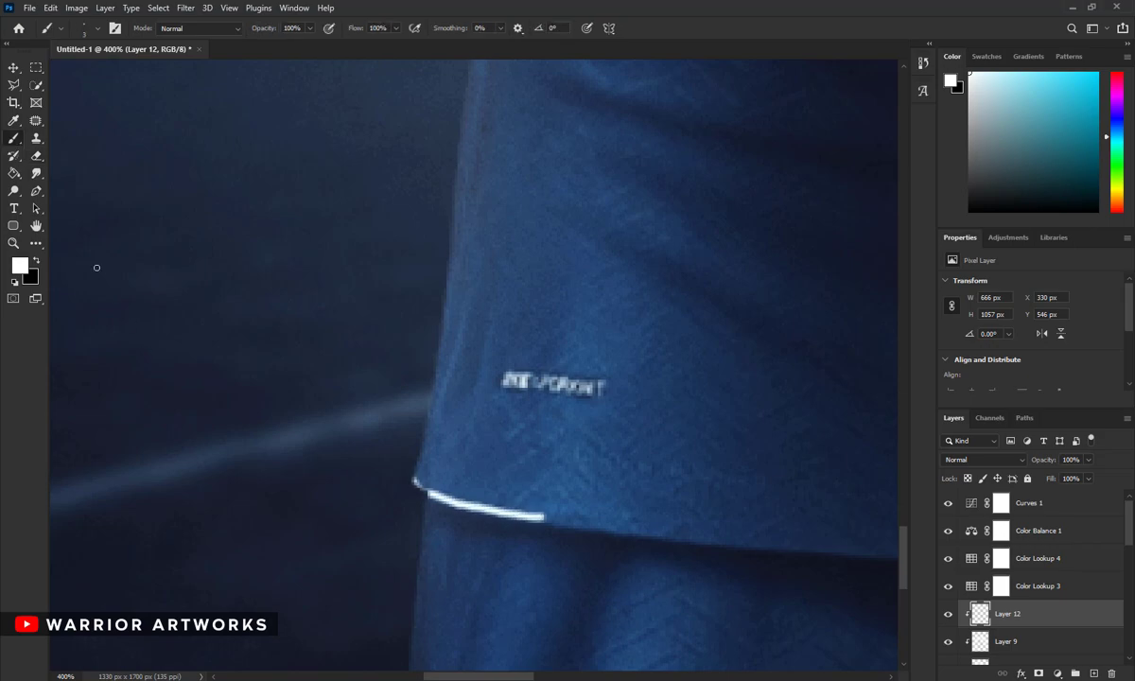
key("e")
scroll(499, 603, "down", 1)
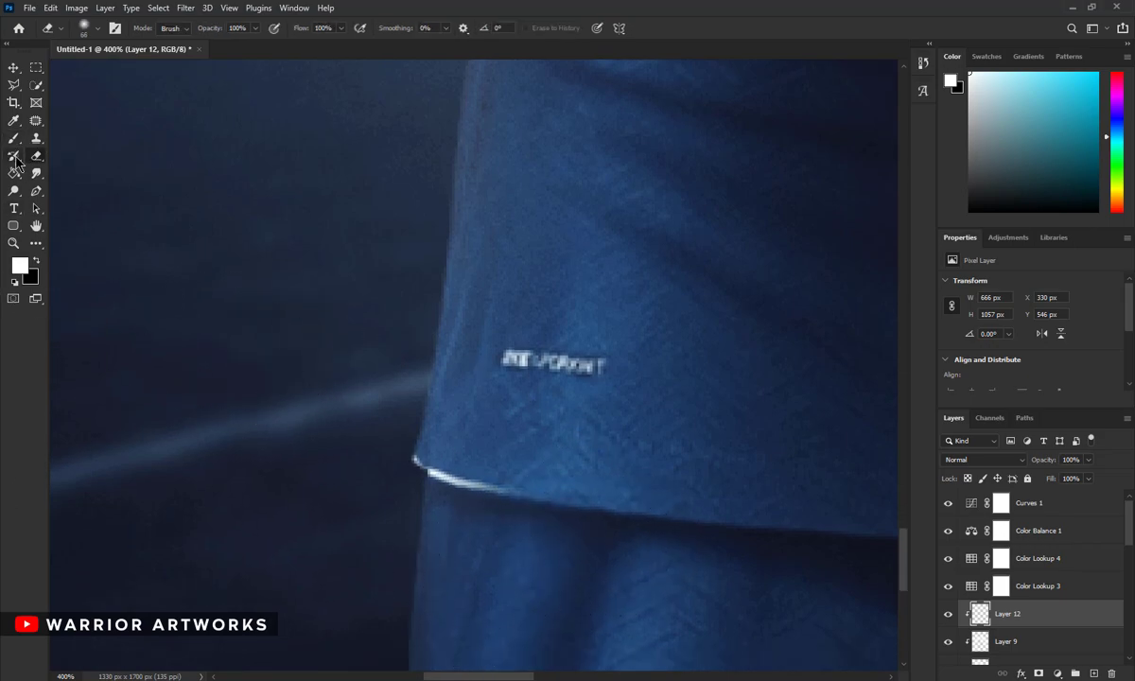
left_click(14, 244)
key("ctrl+0")
left_click(369, 308, "alt")
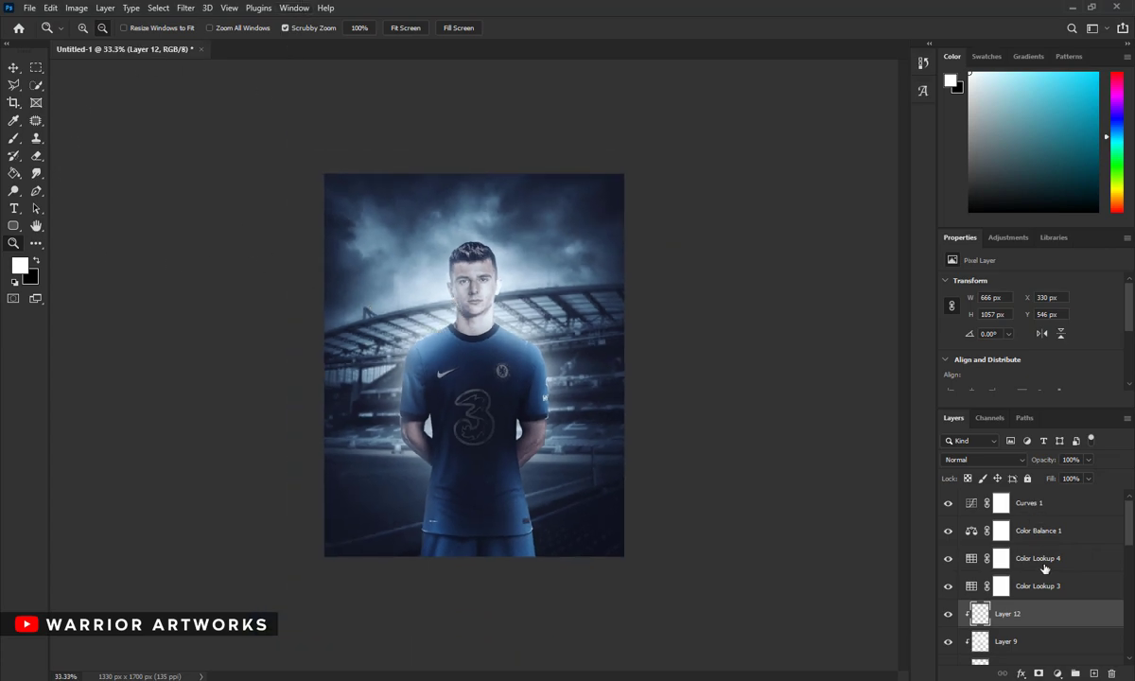
Step: Add a Brightness/Contrast adjustment layer above Curves 1 and nudge its settings
left_click(1001, 504)
left_click(1058, 673)
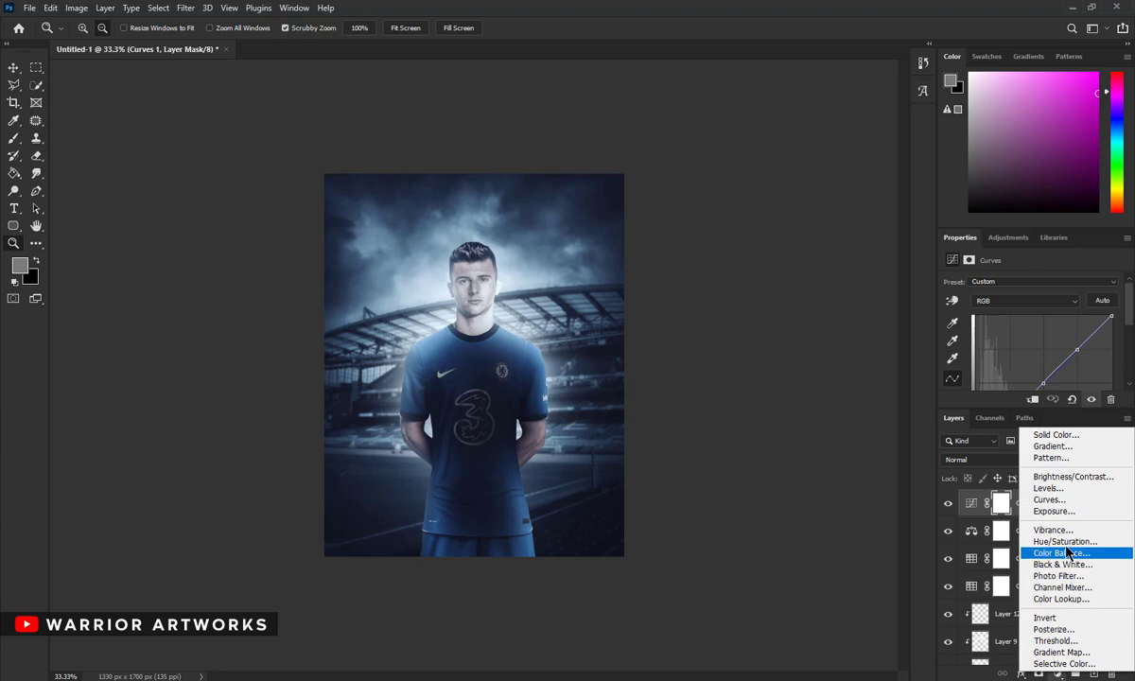
left_click(1069, 476)
mouse_move(1031, 319)
left_mouse_down()
mouse_move(1047, 322)
mouse_move(1029, 327)
left_mouse_up()
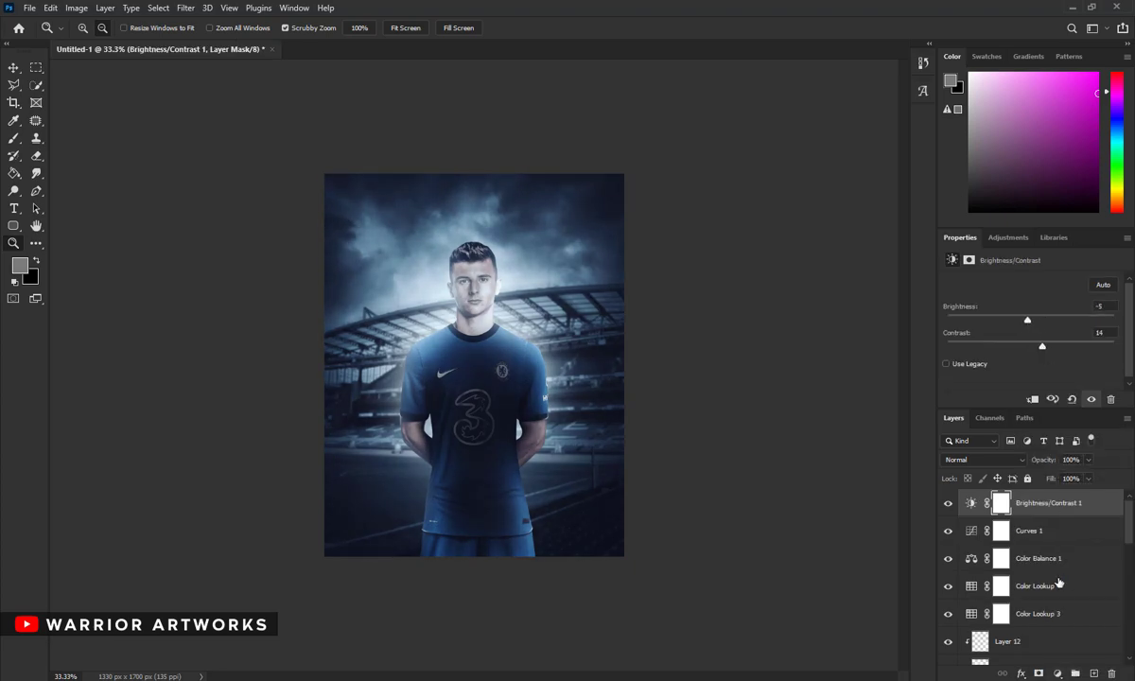
Step: Add a Color Lookup layer using the HorrorBlue look at 10% opacity
left_click(1058, 674)
left_click(1041, 598)
left_click(1057, 283)
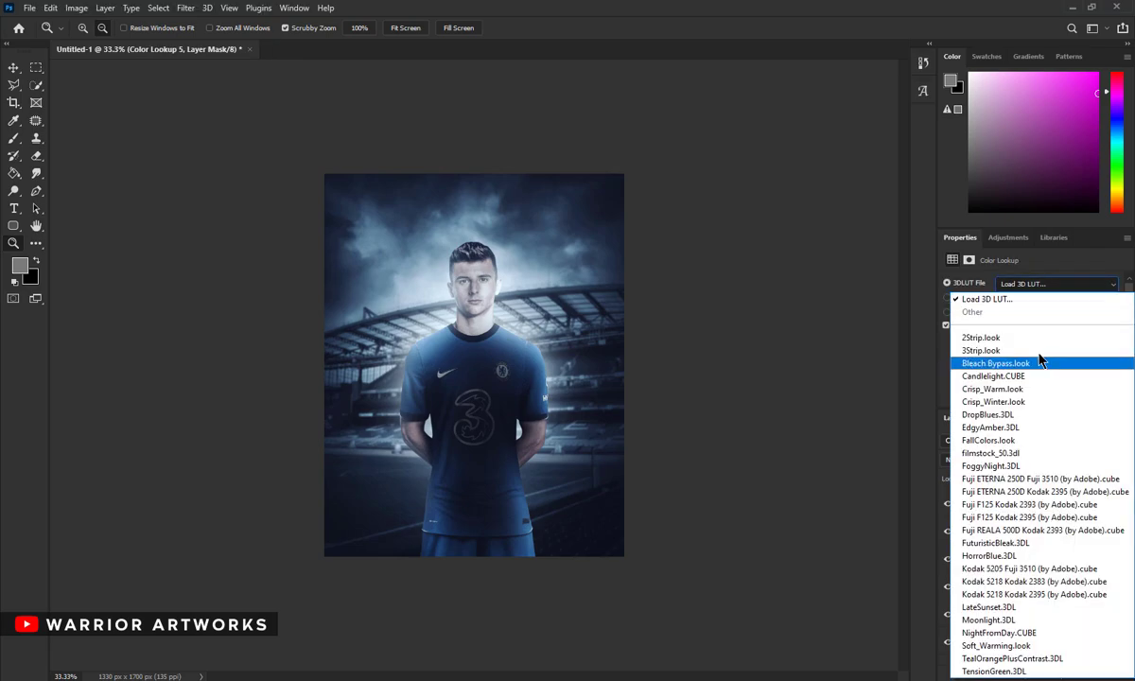
left_click(1037, 387)
key("Down")
key("Down")
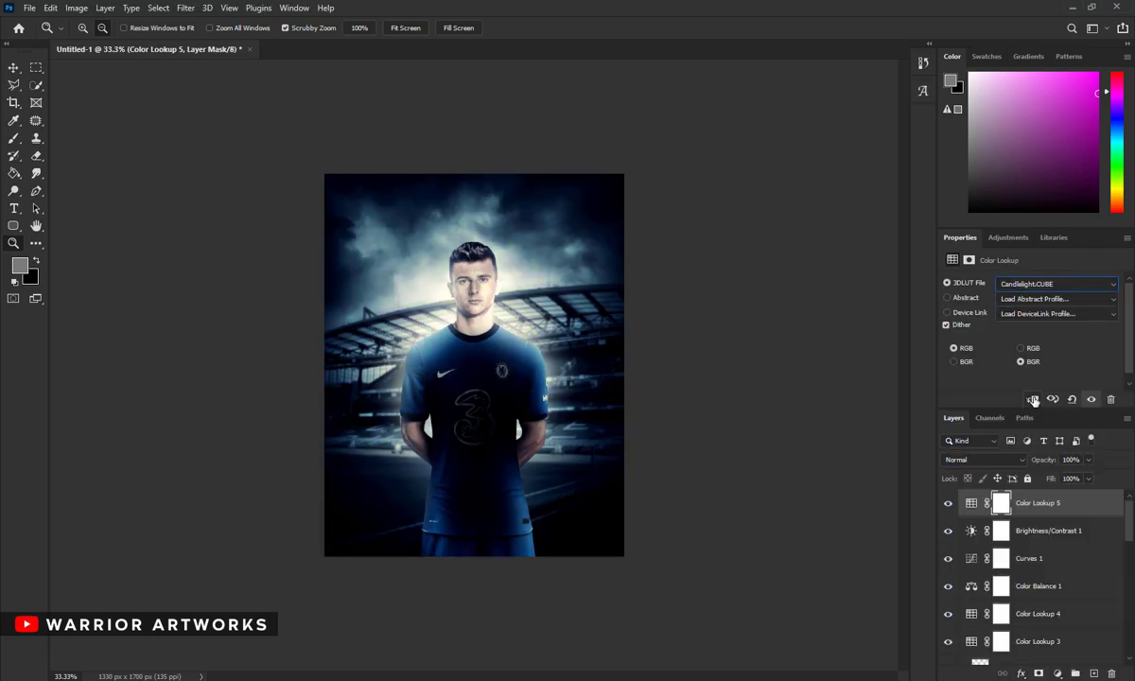
key("Down")
left_click(1025, 284)
left_click(932, 615)
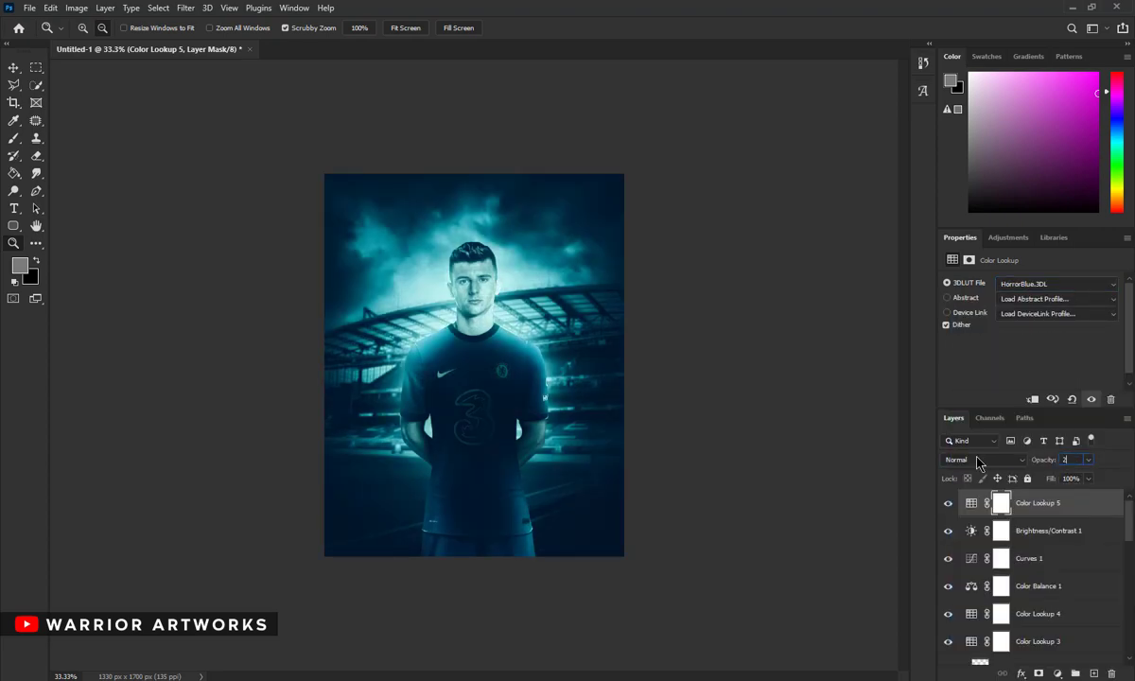
type("0")
key("Return")
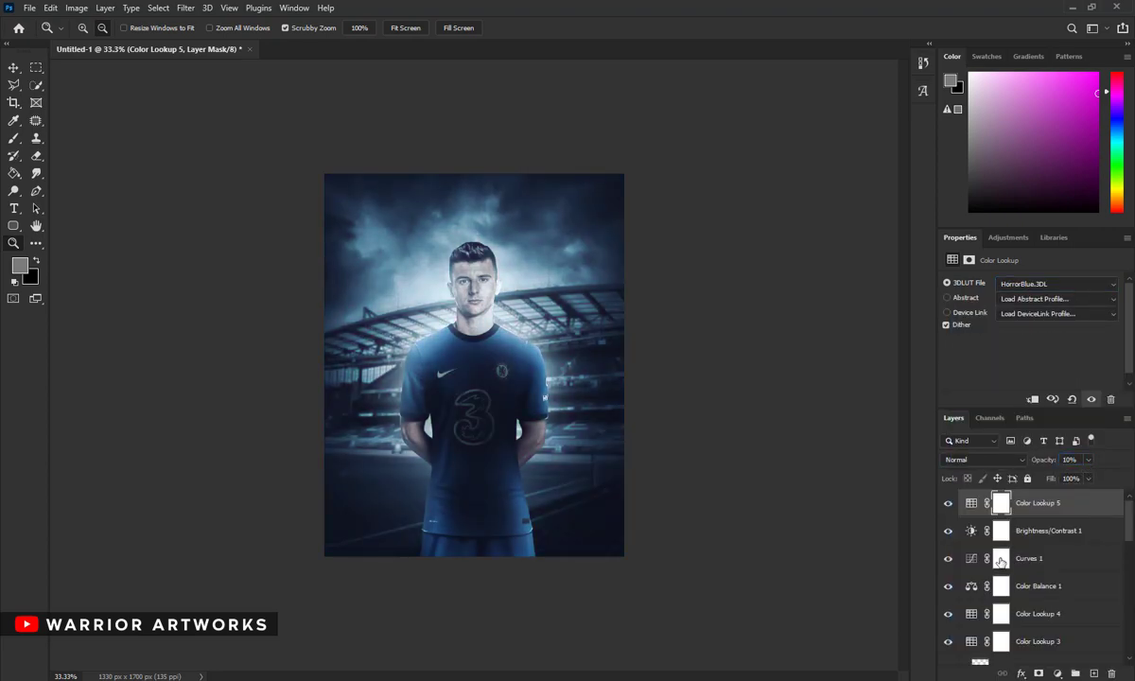
Step: Add a Vibrance adjustment layer set to -10, then select Layer 4
scroll(1001, 567, "down", 5)
scroll(1001, 577, "down", 5)
scroll(1022, 615, "up", 10)
left_click(1060, 673)
left_click(993, 487)
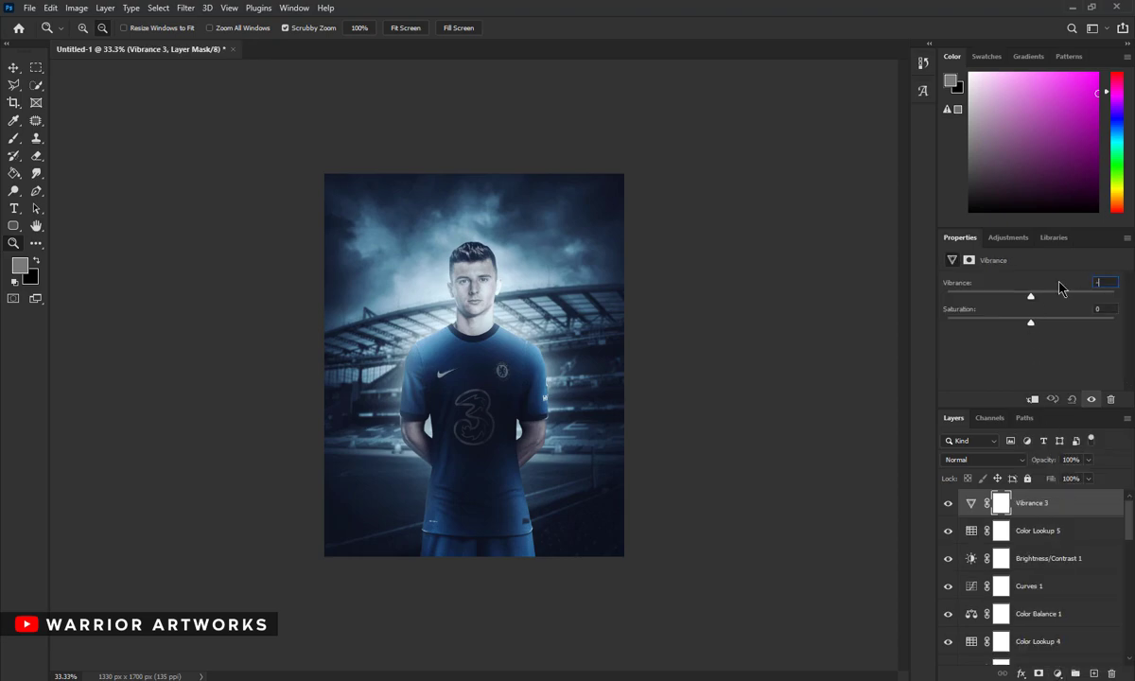
scroll(1021, 586, "down", 5)
scroll(1003, 591, "down", 3)
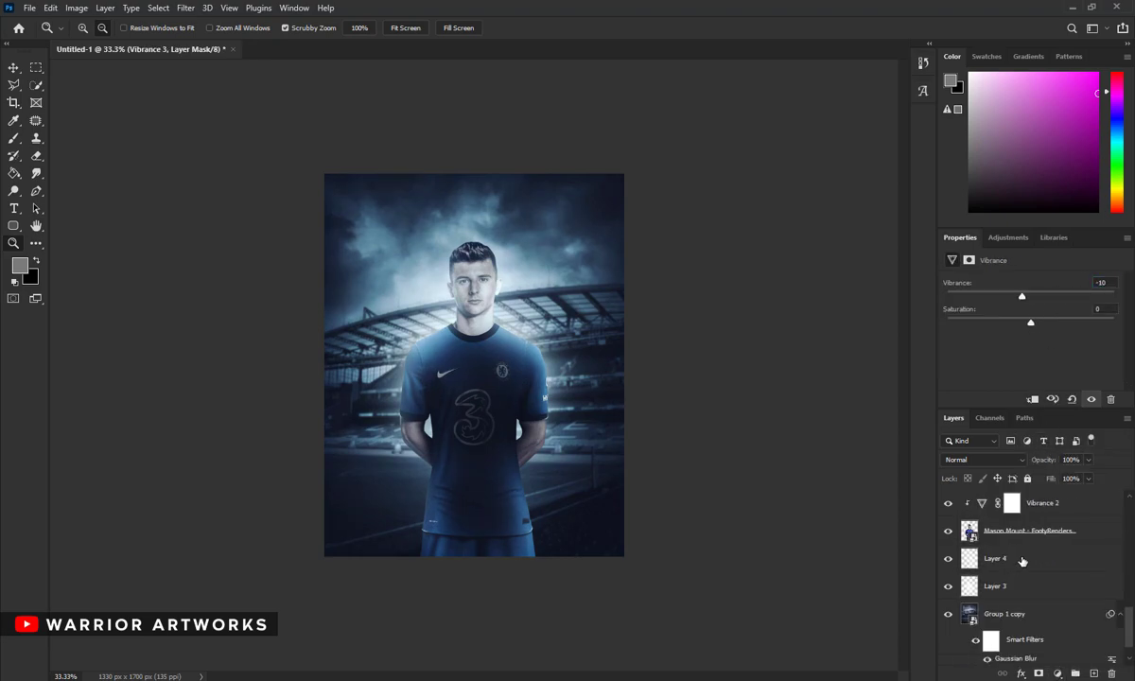
left_click(1003, 558)
Step: Create a MOUNT text layer on the canvas in a dark blue colour
left_click(13, 208)
left_click(85, 203)
left_click(1003, 614)
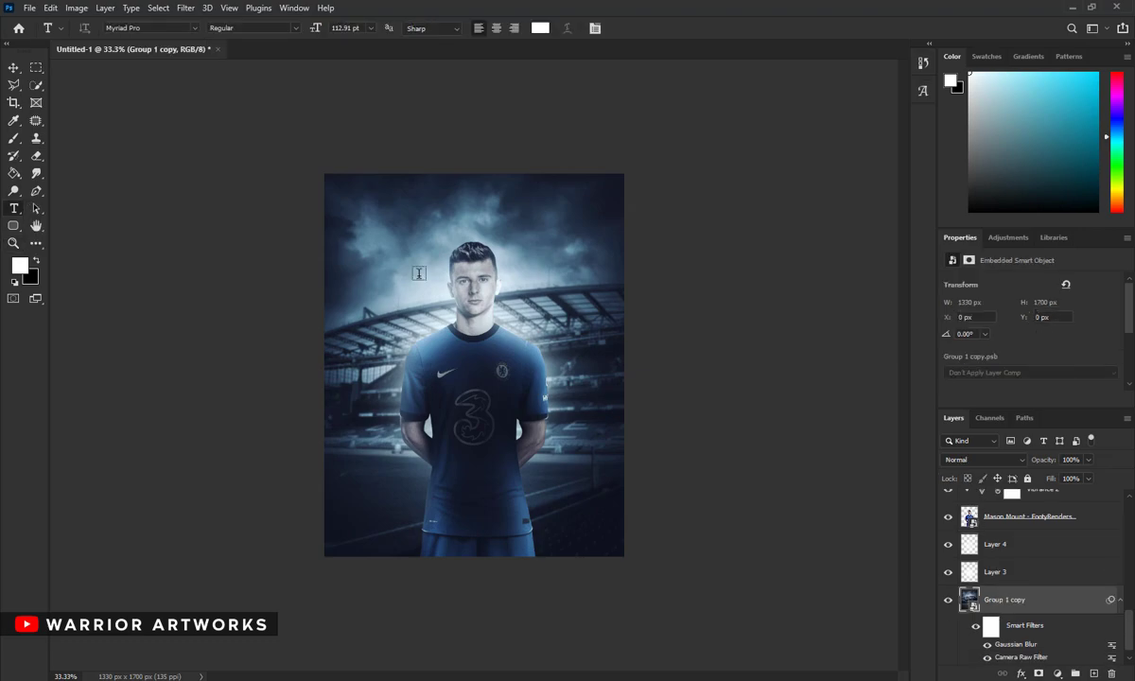
left_click(394, 256)
type("m")
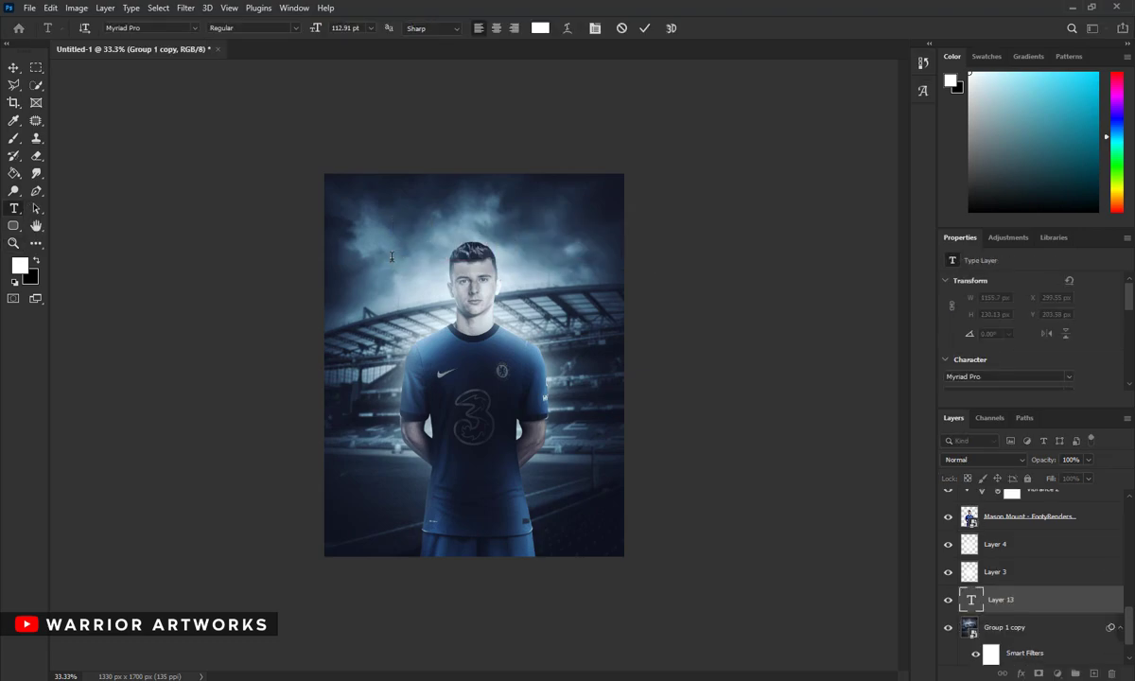
type("MOUNT")
left_click(644, 27)
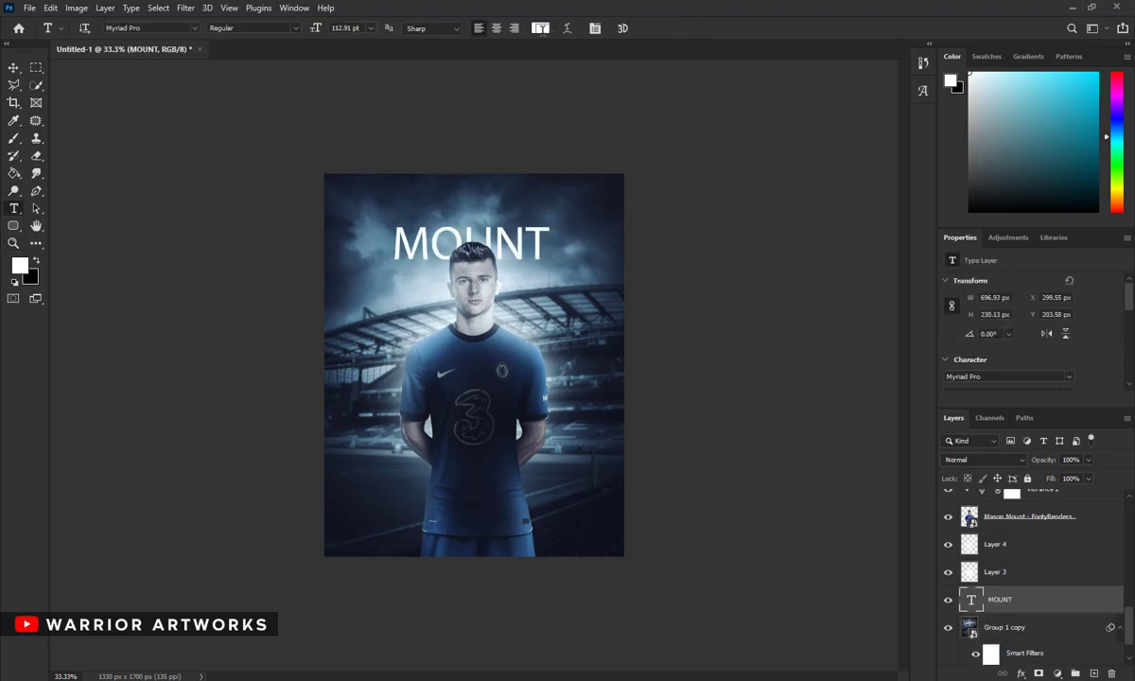
left_click(540, 28)
left_click(958, 261)
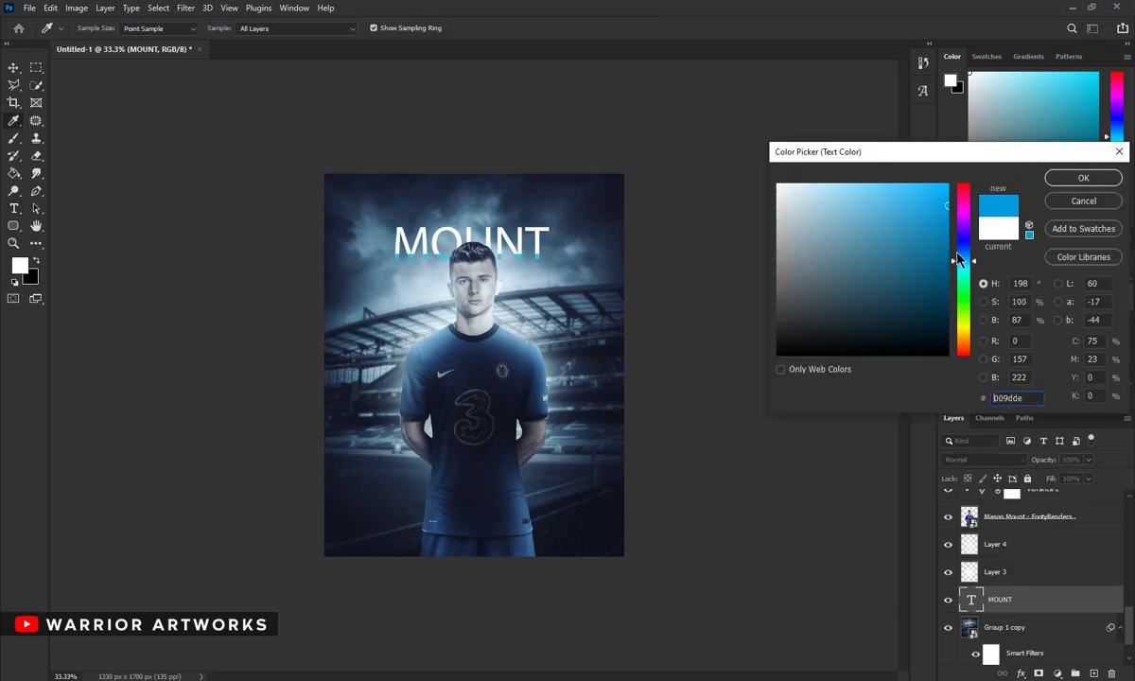
left_click_drag(959, 261, 958, 253)
left_click(1083, 178)
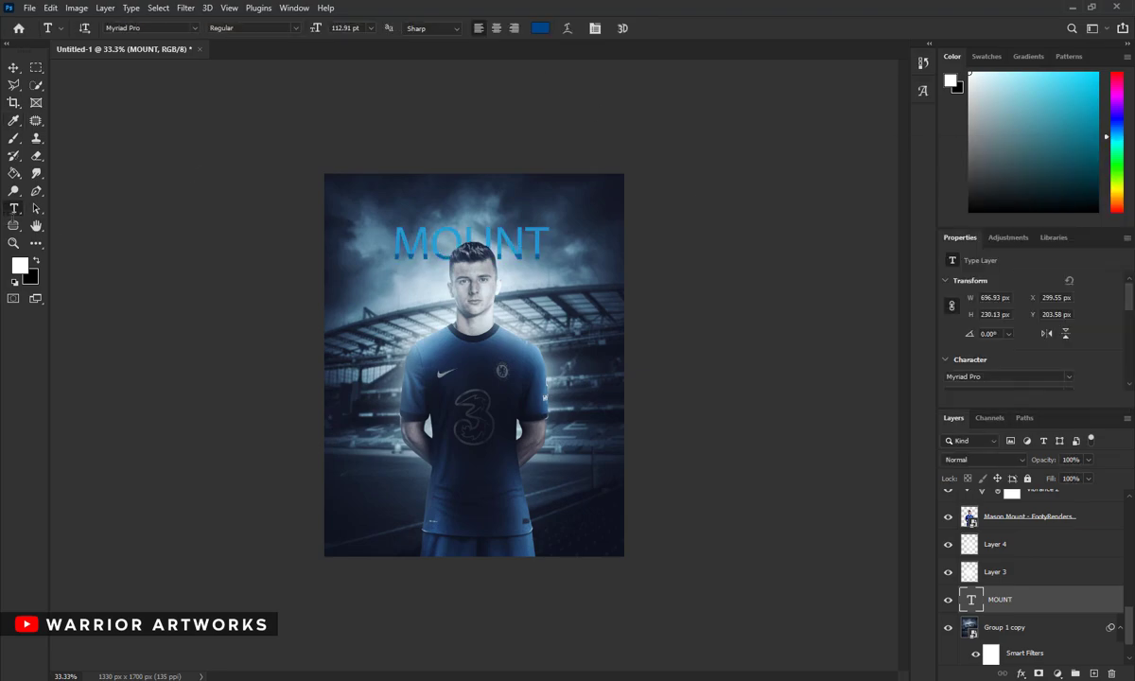
Step: Set MOUNT in Compacta BT and enlarge it, centred behind the player's head
left_click(194, 27)
scroll(232, 284, "up", 10)
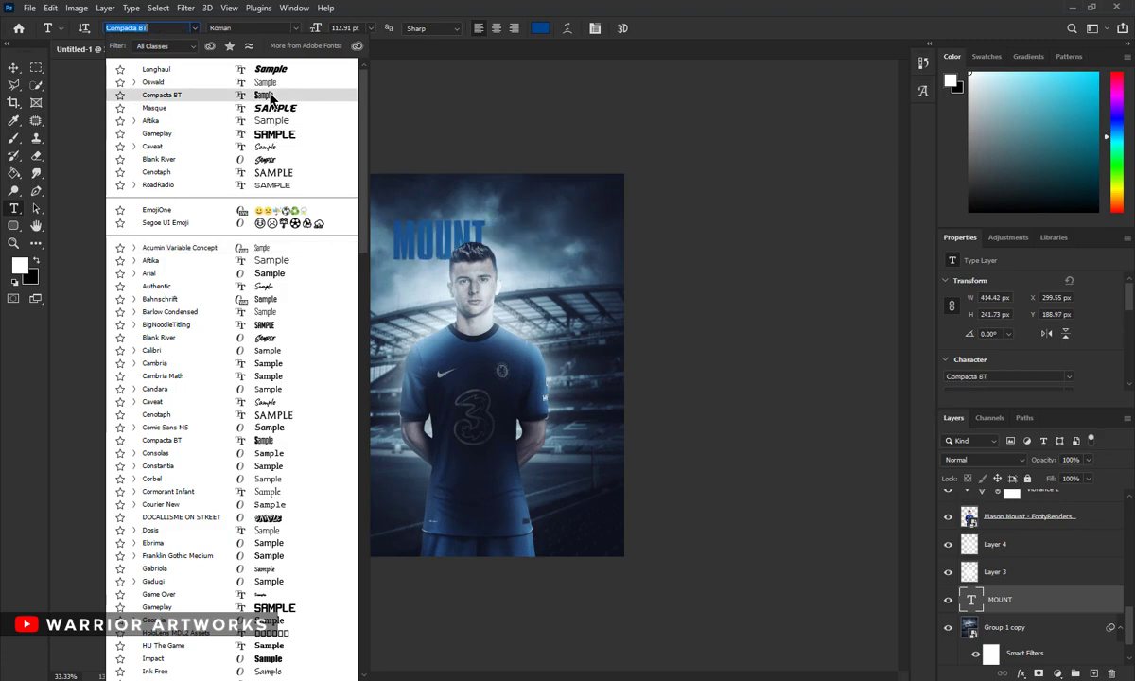
left_click(272, 97)
right_click(497, 214)
left_click(558, 356)
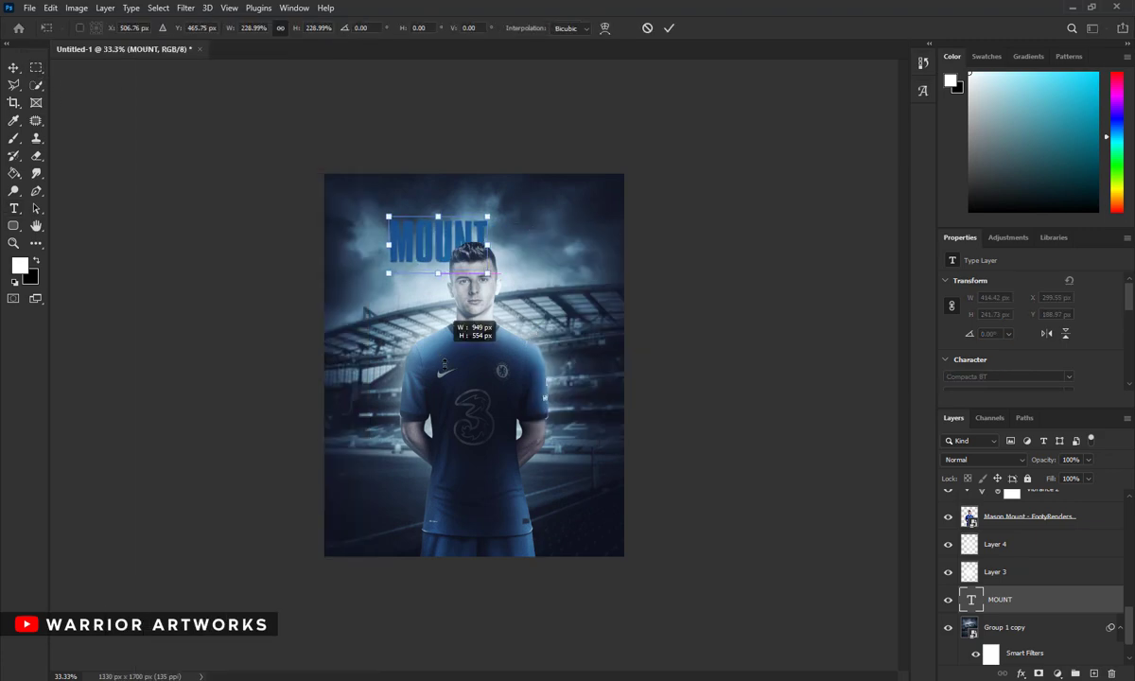
left_click_drag(444, 363, 456, 316)
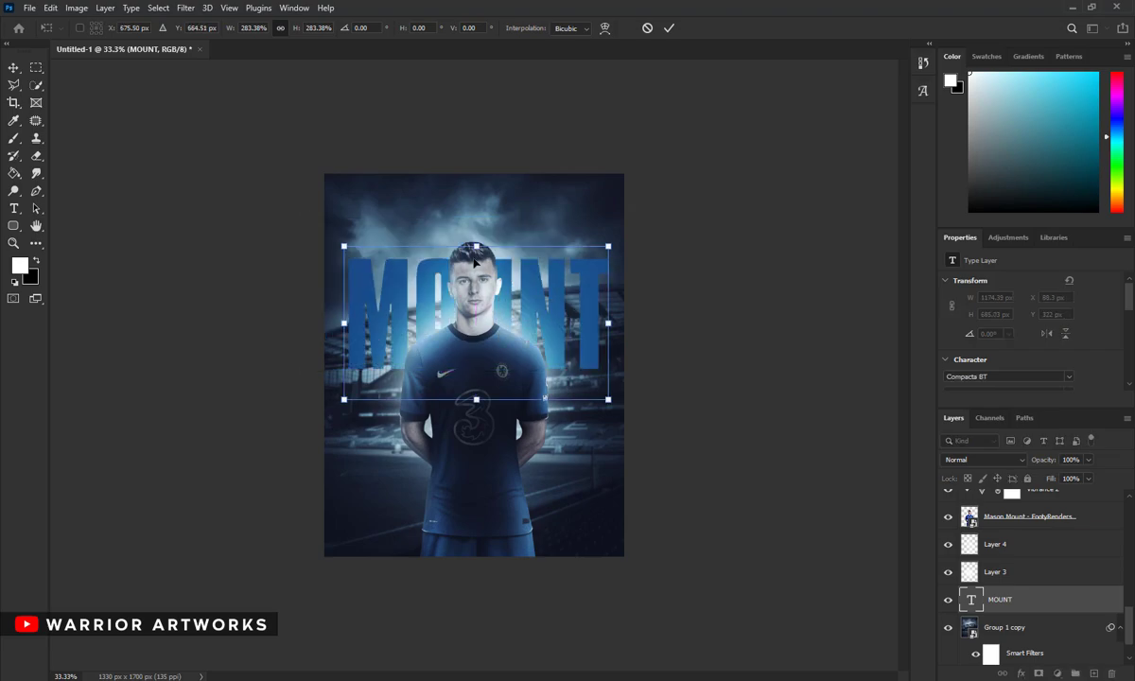
left_click_drag(305, 217, 367, 263)
left_click_drag(475, 315, 475, 297)
left_click(669, 28)
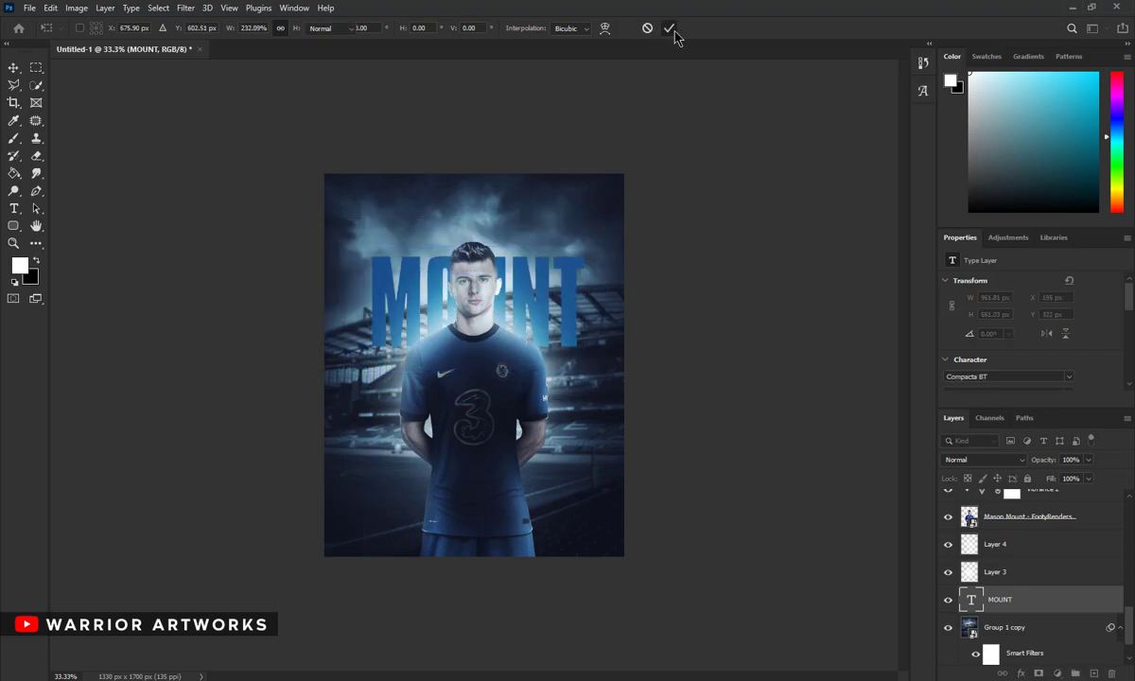
Step: Make MOUNT white, move it down over the player, and duplicate it as MOUNT copy
left_click(1031, 379)
left_click(783, 182)
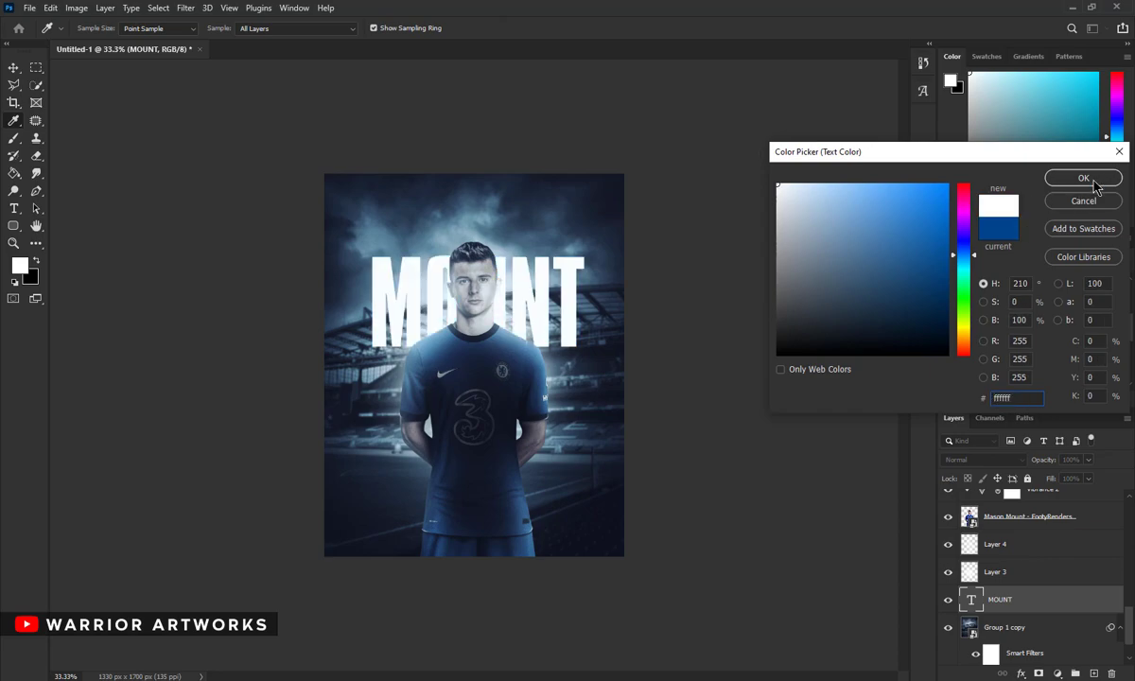
left_click(1088, 176)
key("ctrl+t")
left_click_drag(528, 277, 530, 360)
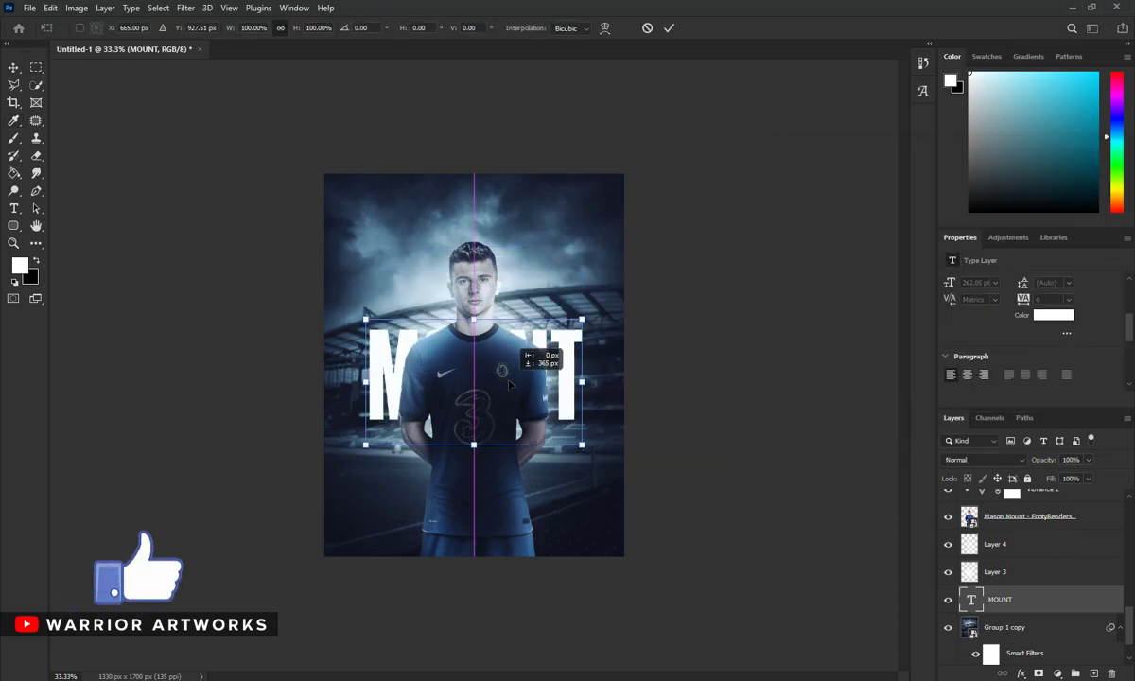
left_click(668, 27)
key("ctrl+z")
Step: Duplicate the MOUNT title, move the copy below the first, and set it to Overlay
key("ctrl+j")
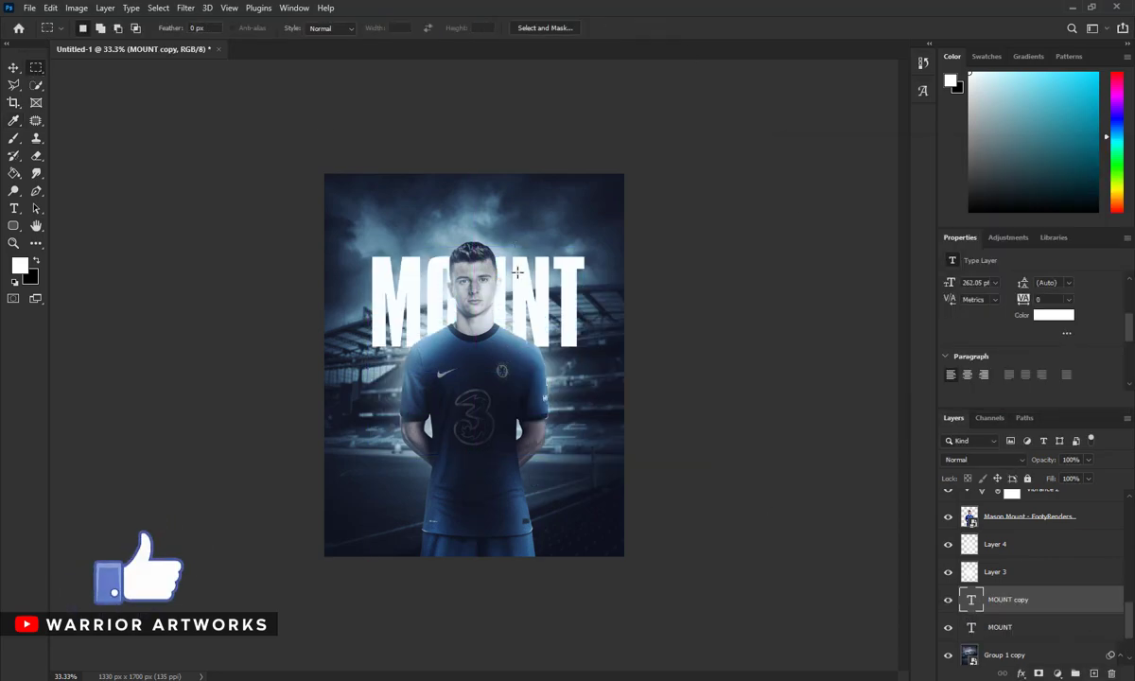
right_click(480, 357)
left_click(549, 498)
left_click_drag(523, 322, 524, 431)
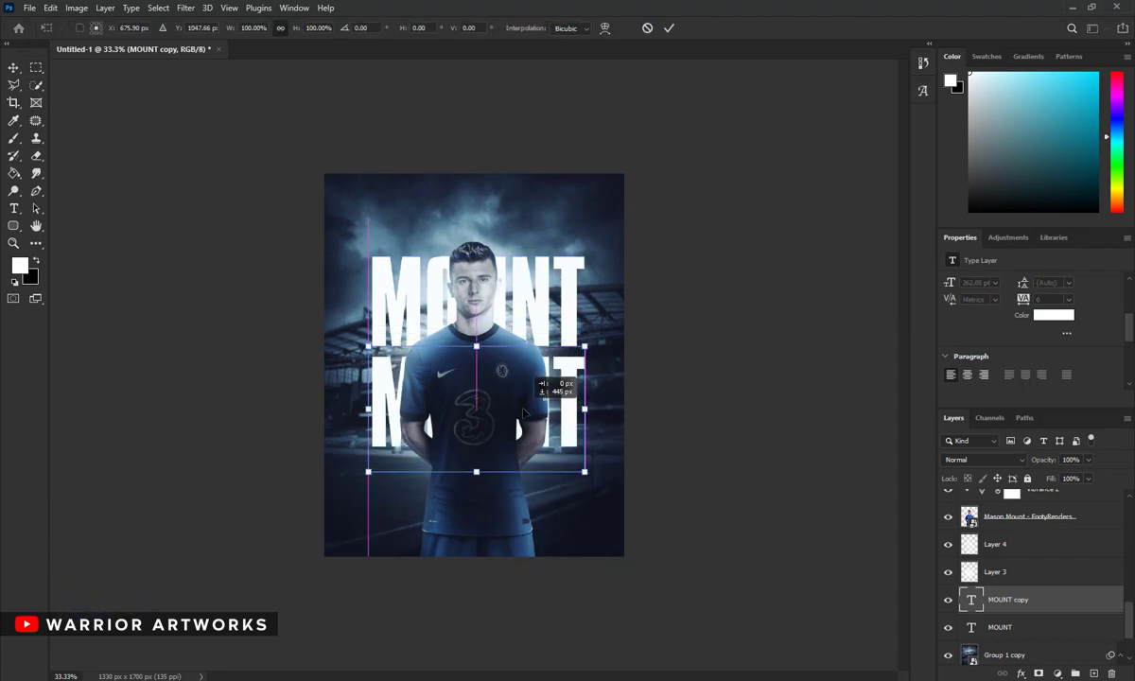
left_click(670, 27)
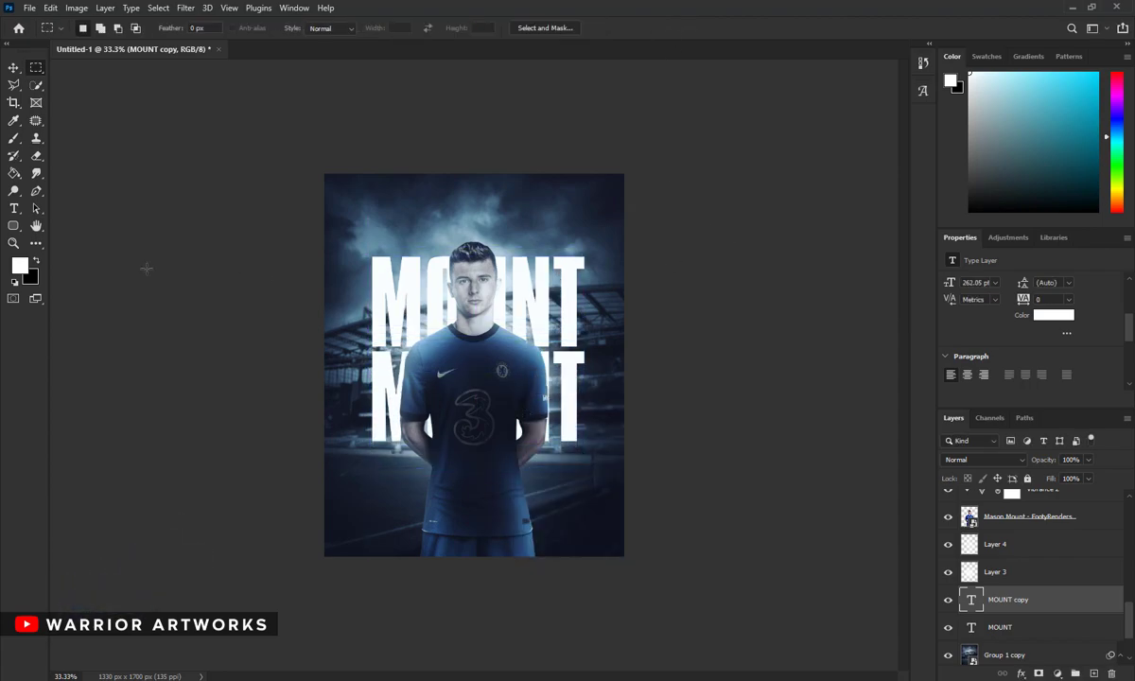
left_click(981, 461)
left_click(966, 511)
Step: Set the original MOUNT layer to Overlay blending as well
left_click(1000, 628)
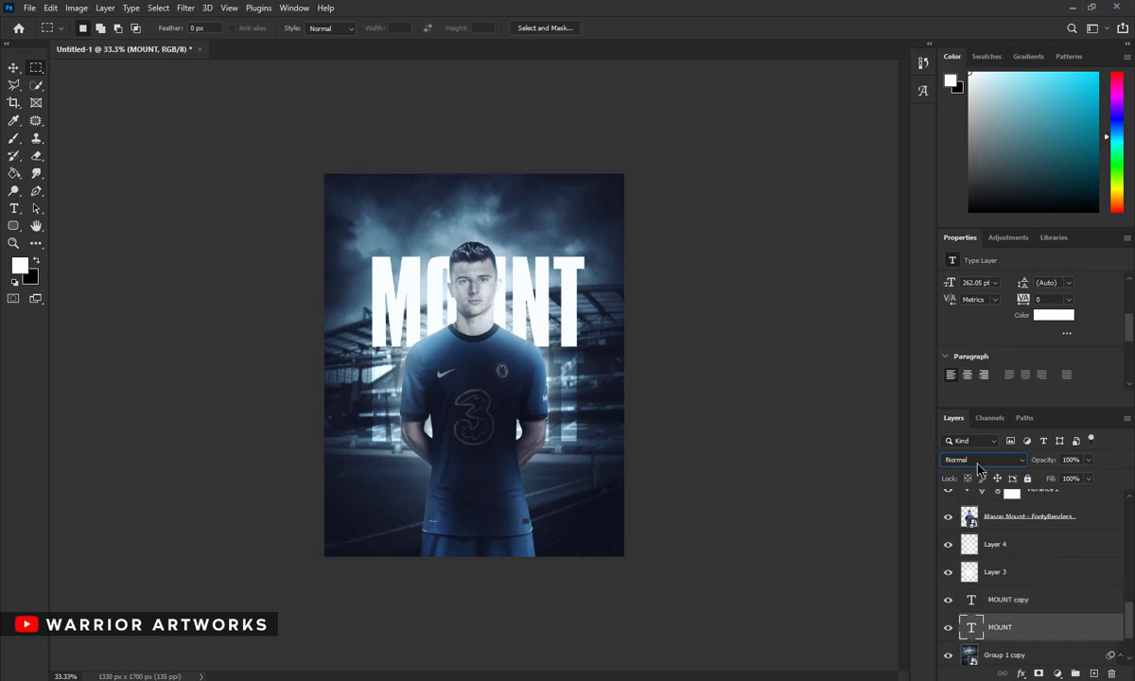
left_click(981, 460)
left_click(967, 511)
left_click(13, 243)
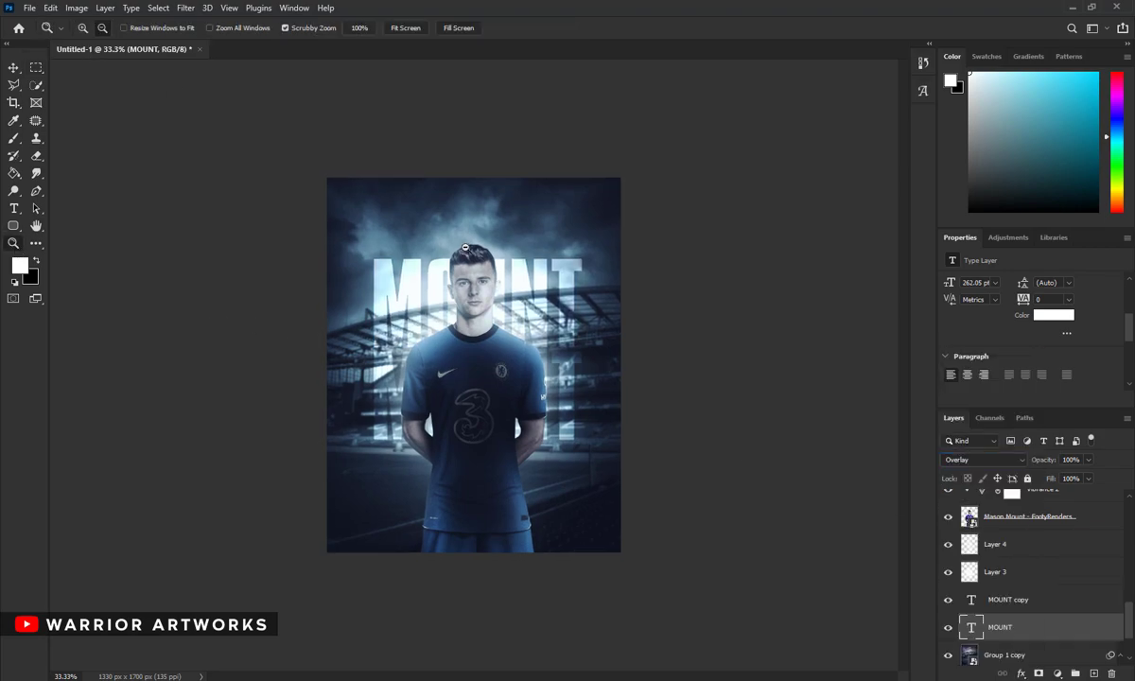
left_click(443, 378, "alt")
Step: Duplicate MOUNT into MOUNT copy 2 and move it toward the poster bottom
left_click_drag(979, 588, 980, 620)
key("m")
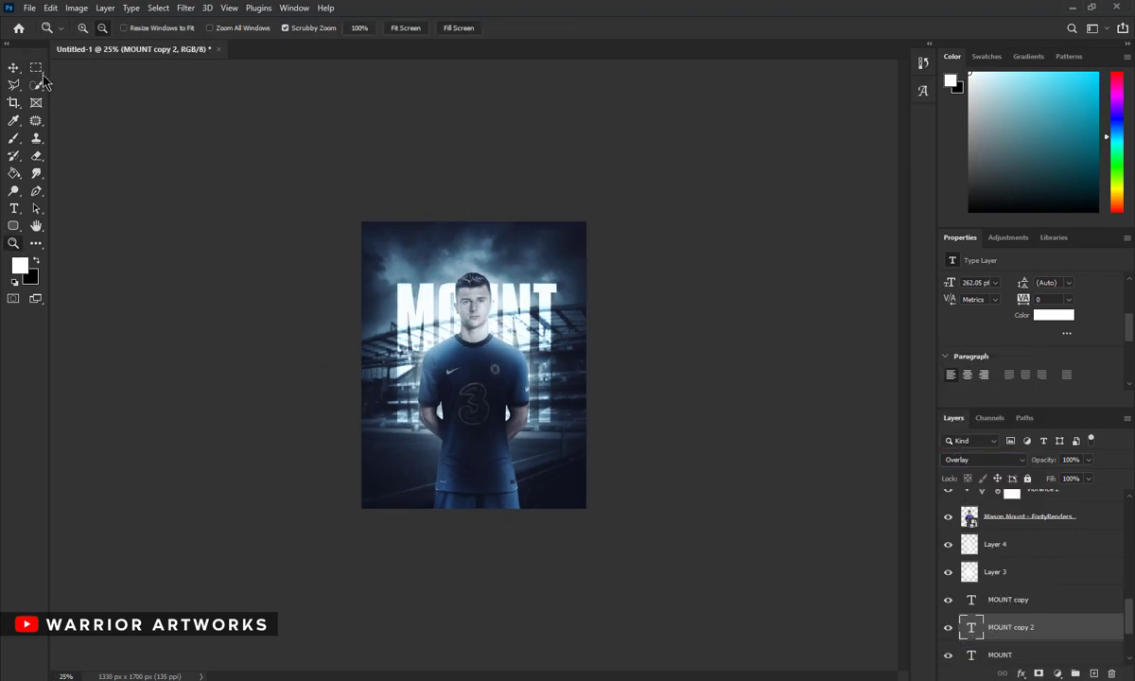
right_click(435, 257)
left_click(482, 396)
left_click_drag(477, 335, 478, 469)
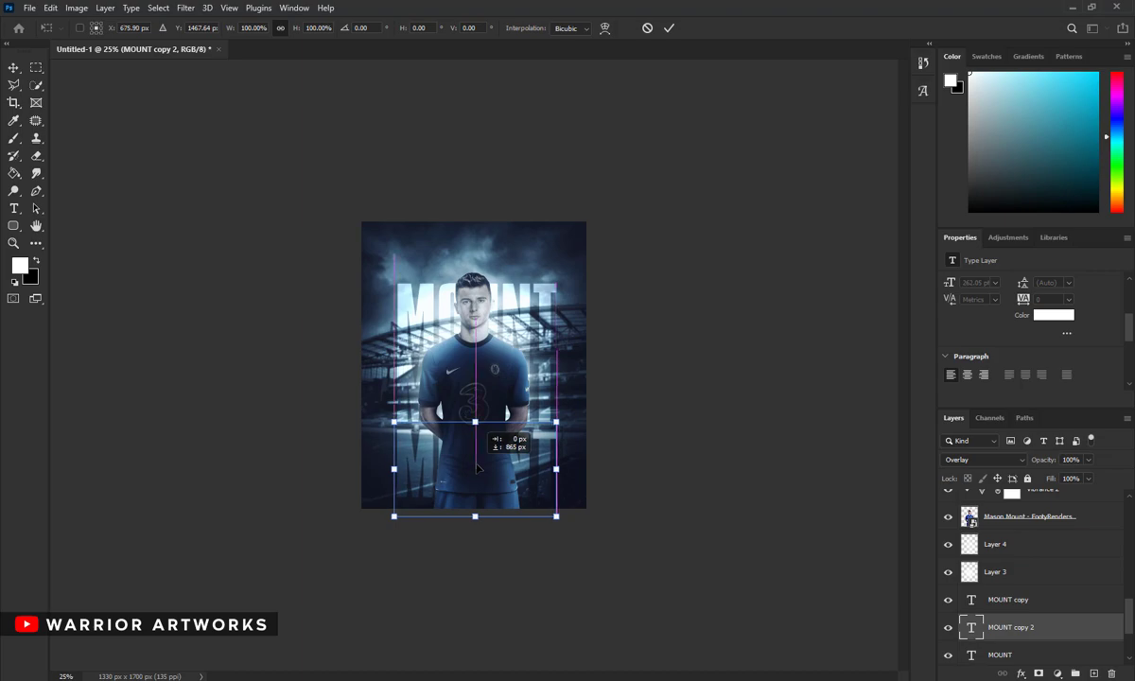
left_click(669, 28)
Step: Nudge MOUNT copy 2 slightly up and left into position
left_click(13, 243)
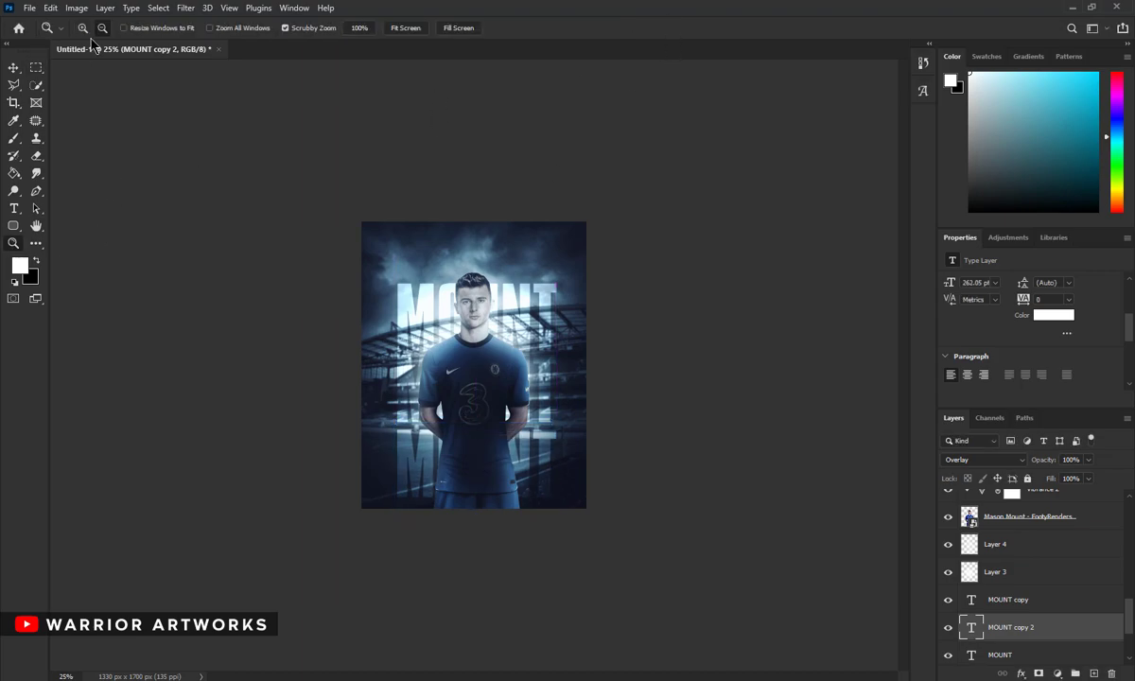
left_click(460, 434)
left_click(460, 433)
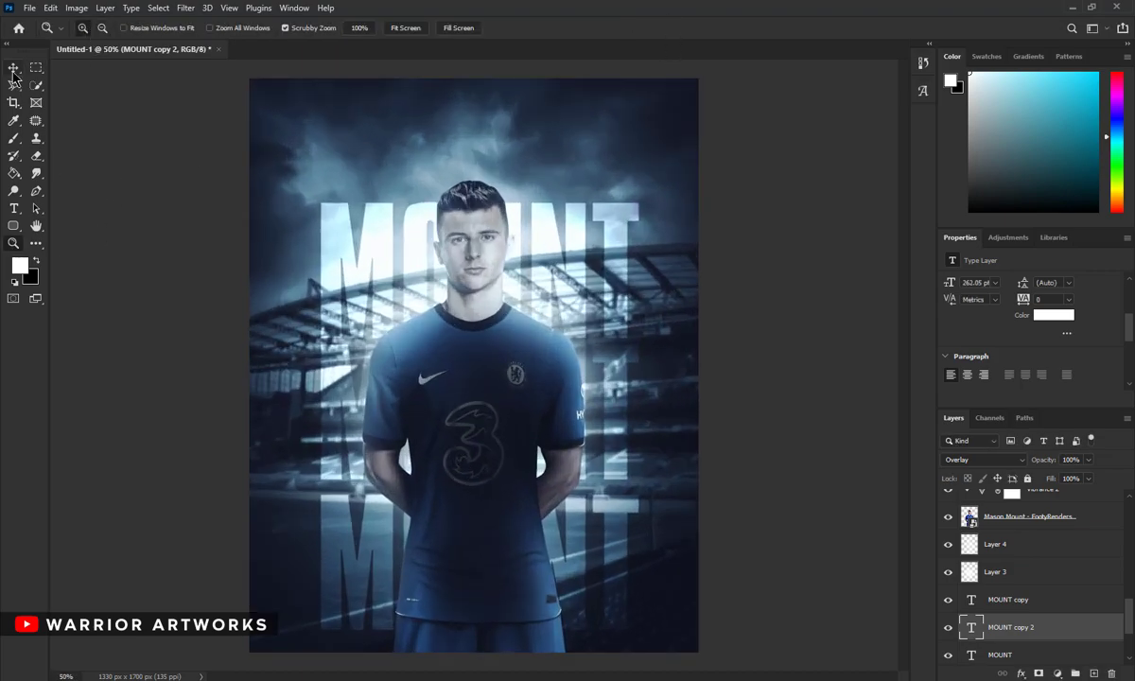
right_click(499, 264)
left_click(539, 391)
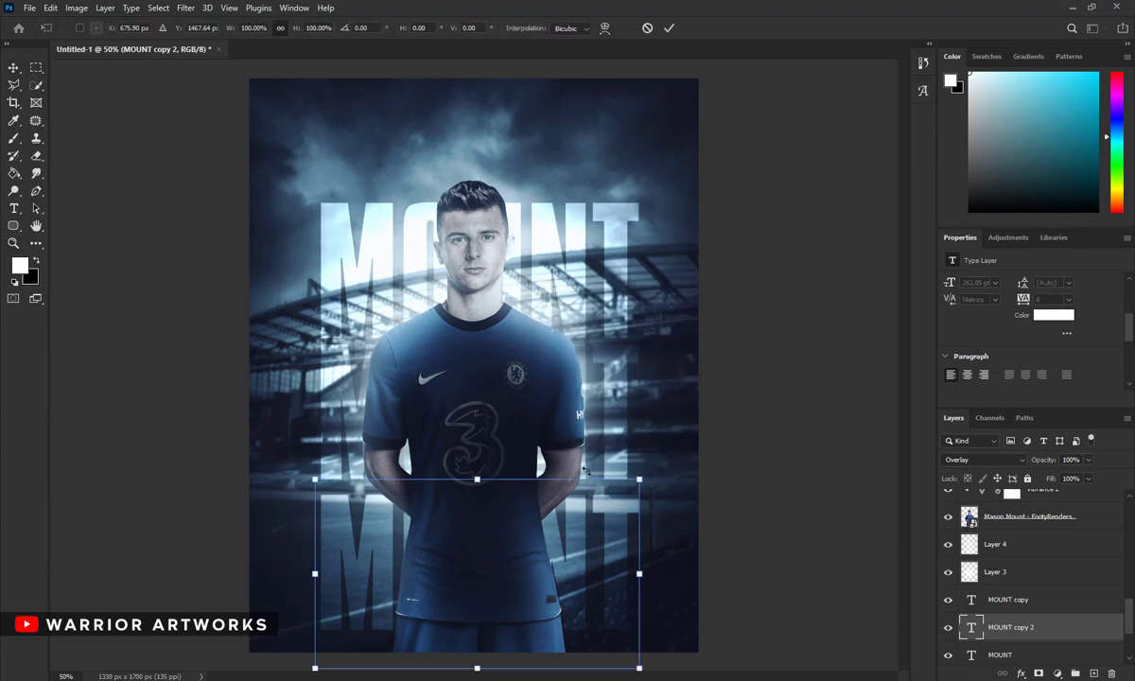
left_click_drag(512, 584, 511, 574)
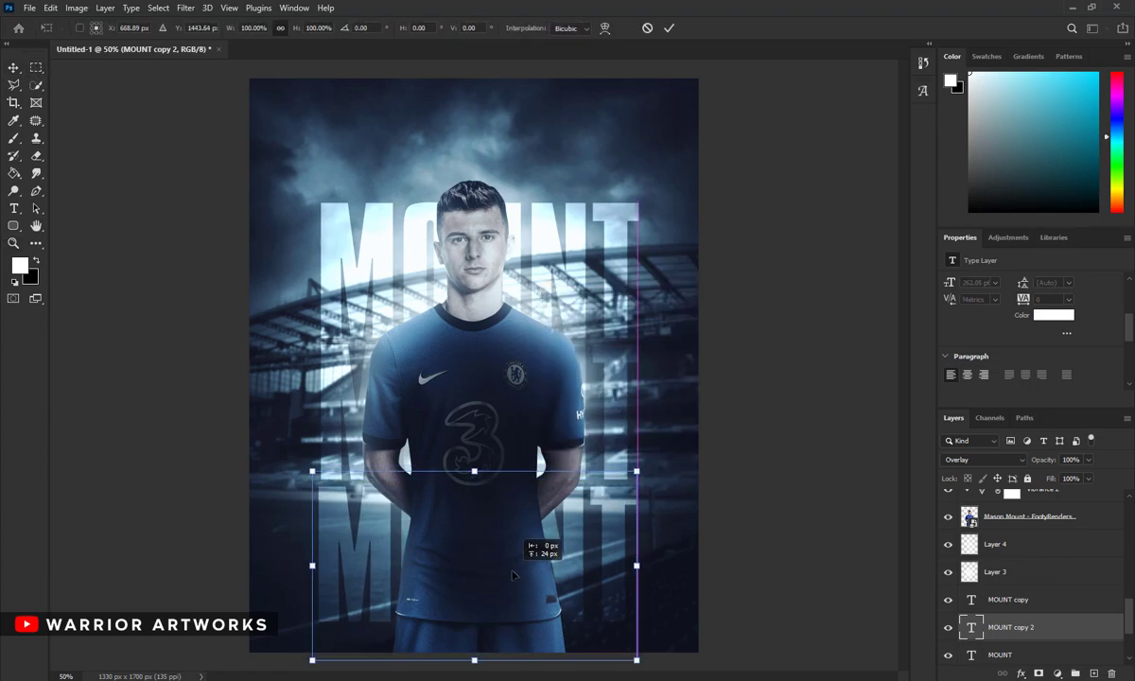
left_click(668, 27)
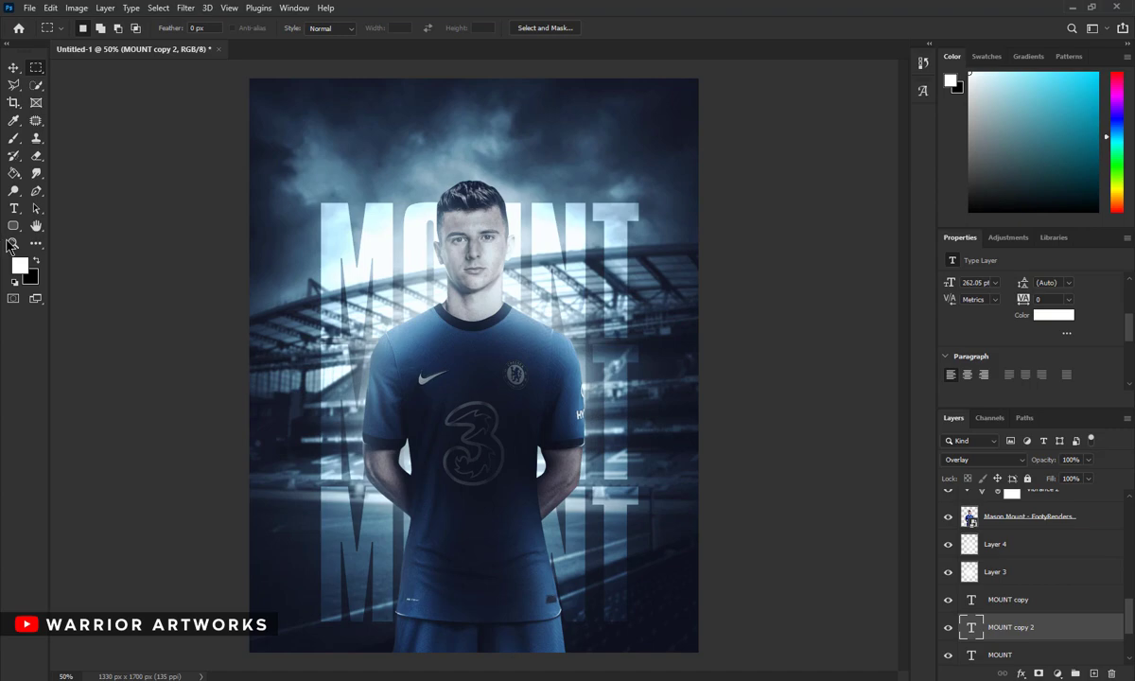
Step: Select the MOUNT, MOUNT copy and MOUNT copy 2 layers together
left_click(12, 243)
left_click(499, 250)
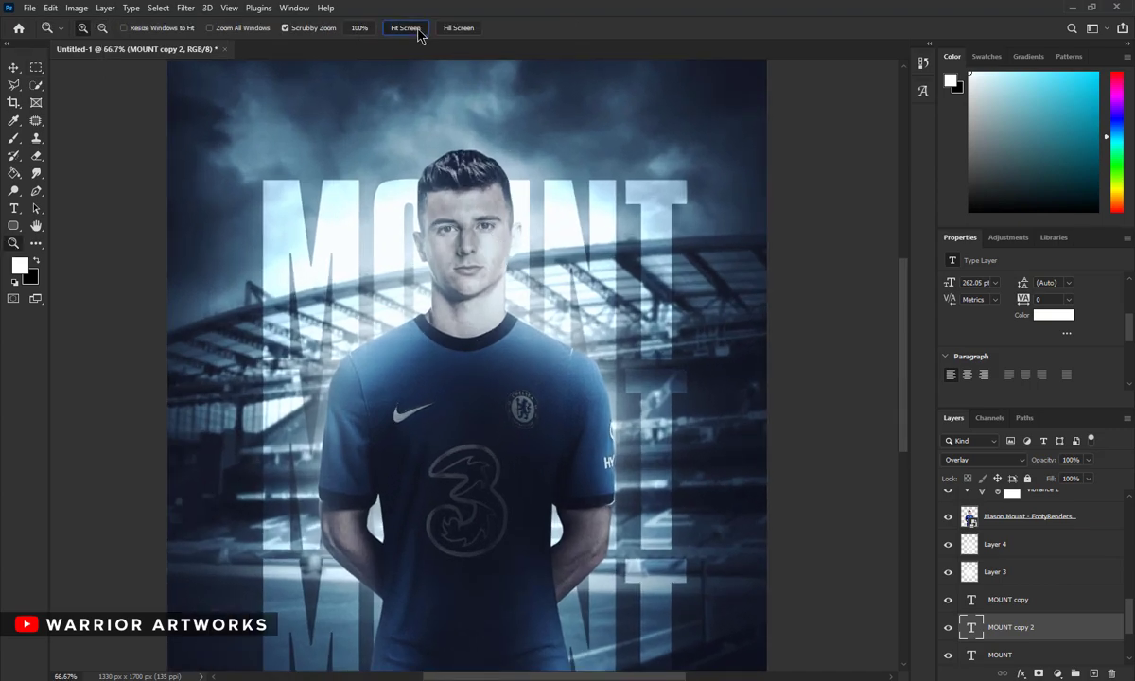
left_click(481, 344, "alt")
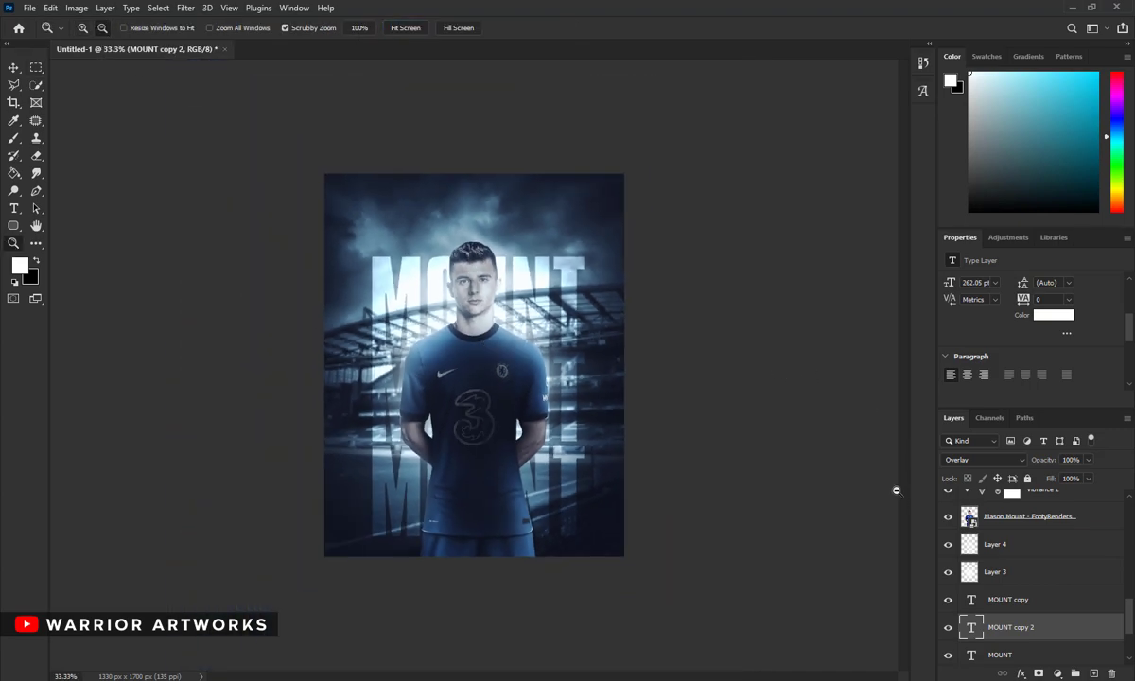
left_click(1008, 599, "shift")
Step: Scale the three MOUNT titles to 93.2% and centre them behind the player
key("ctrl+t")
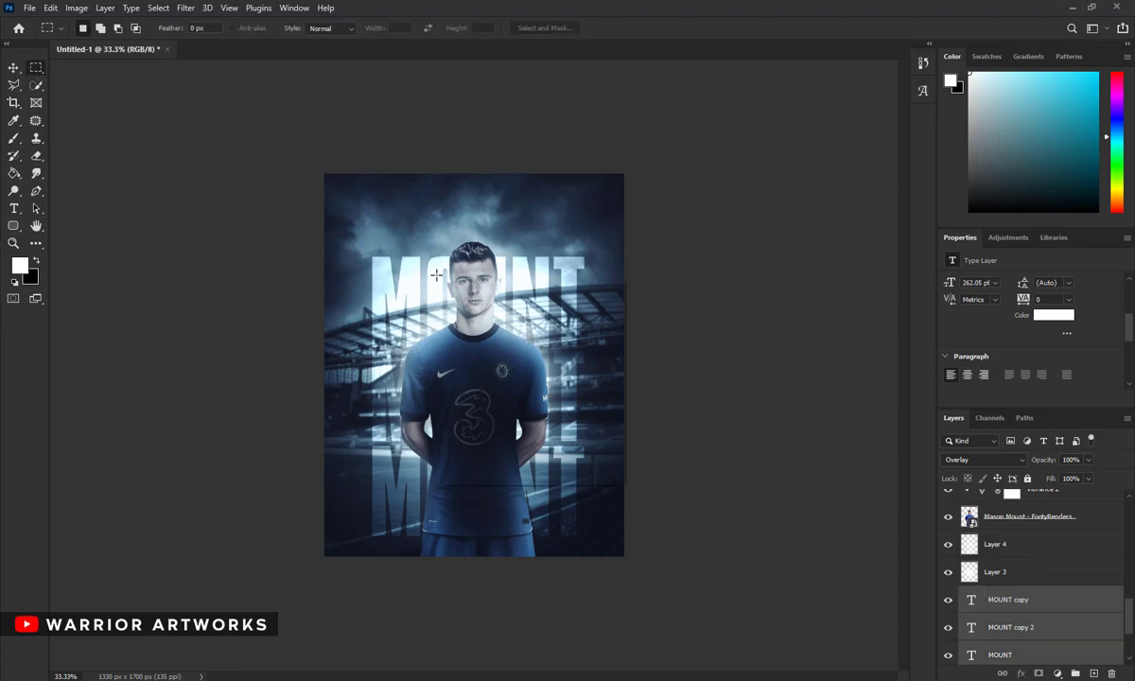
left_click_drag(477, 254, 476, 273)
left_click_drag(454, 324, 459, 317)
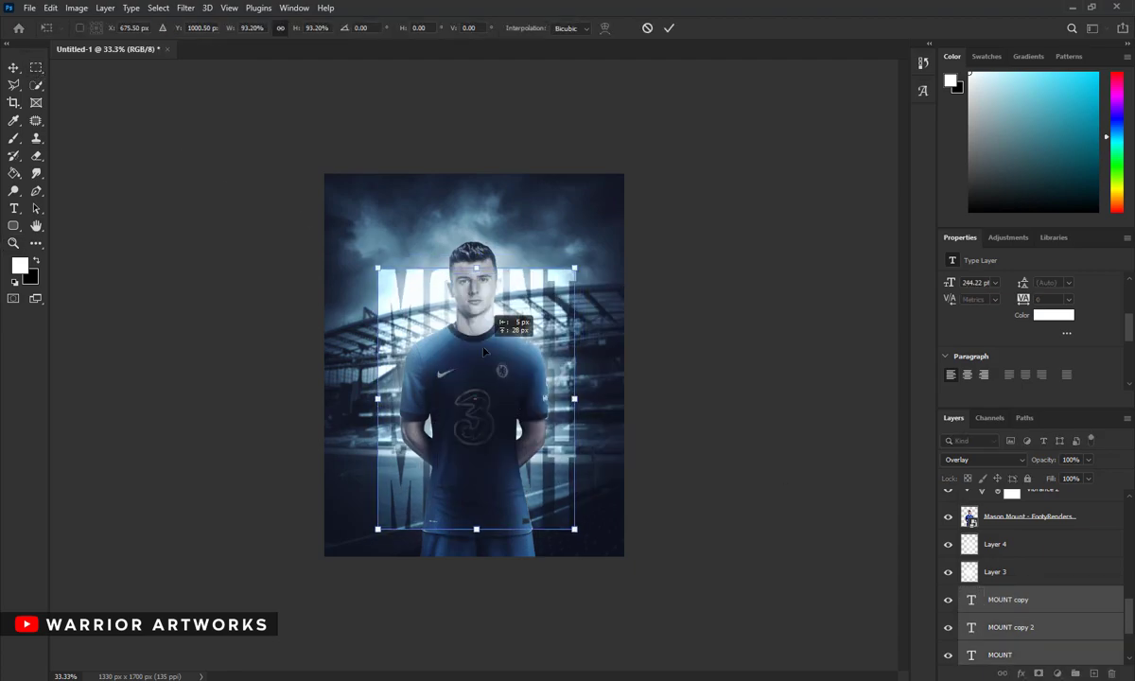
left_click_drag(560, 327, 551, 328)
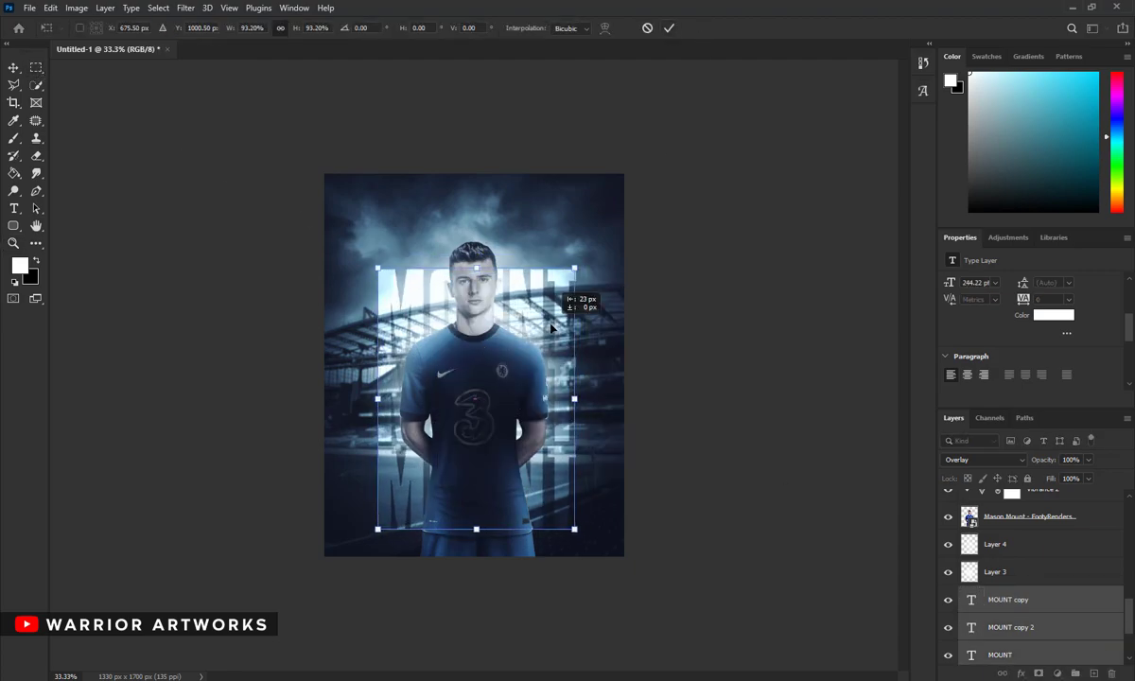
left_click(669, 29)
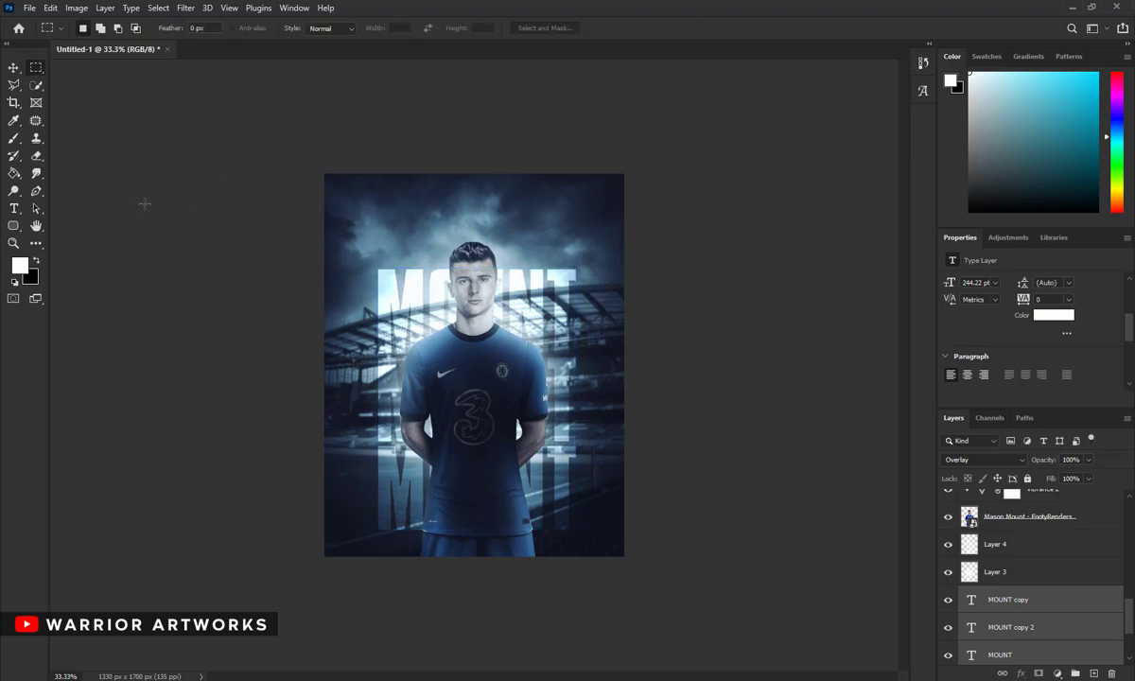
scroll(1063, 596, "up", 5)
Step: Group the layers above Group 1 as Group 2, duplicate it, and merge the copy
left_click(1061, 519)
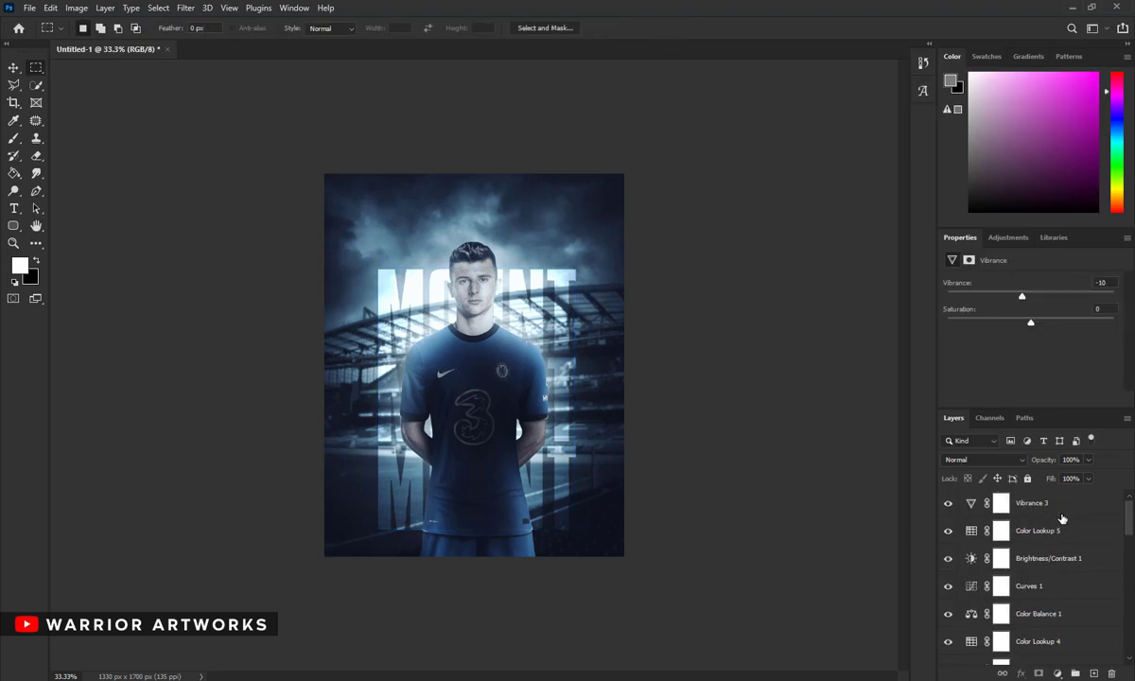
scroll(1061, 519, "down", 5)
left_click(1011, 604, "shift")
key("ctrl+g")
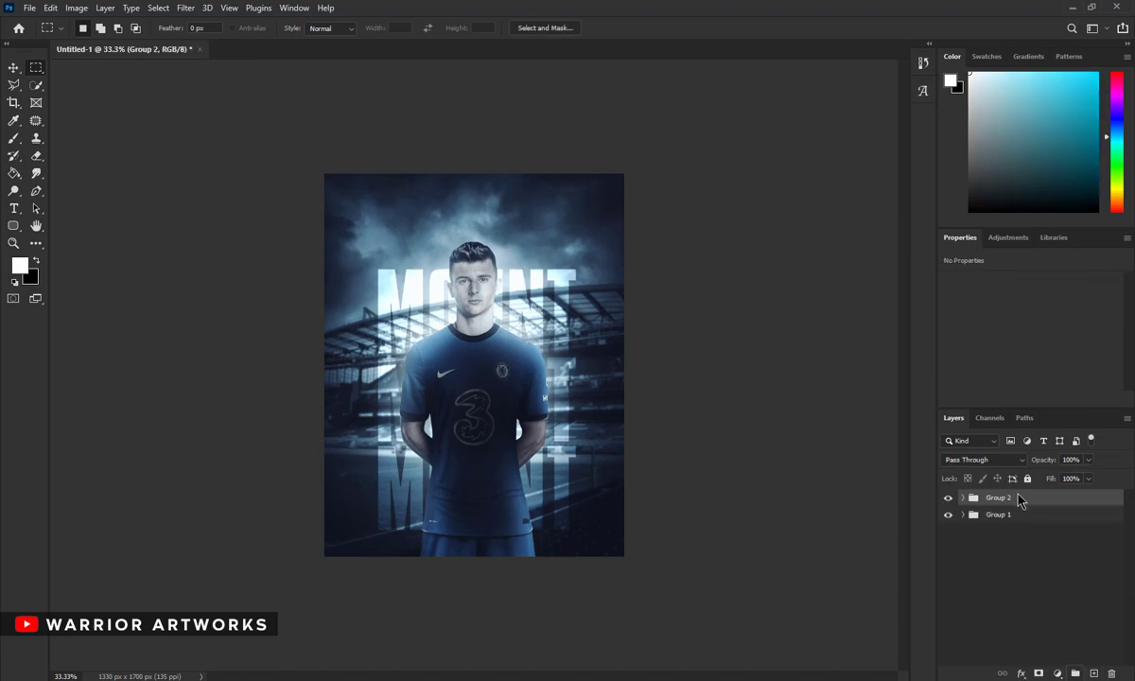
key("ctrl+j")
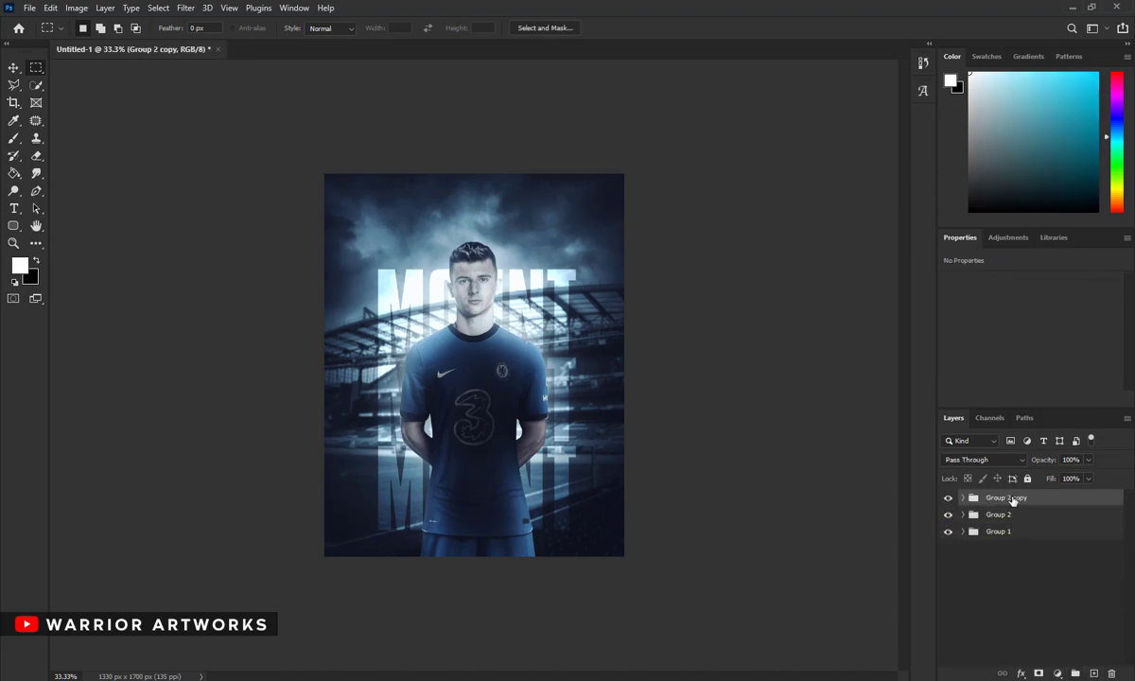
right_click(1009, 501)
left_click(931, 574)
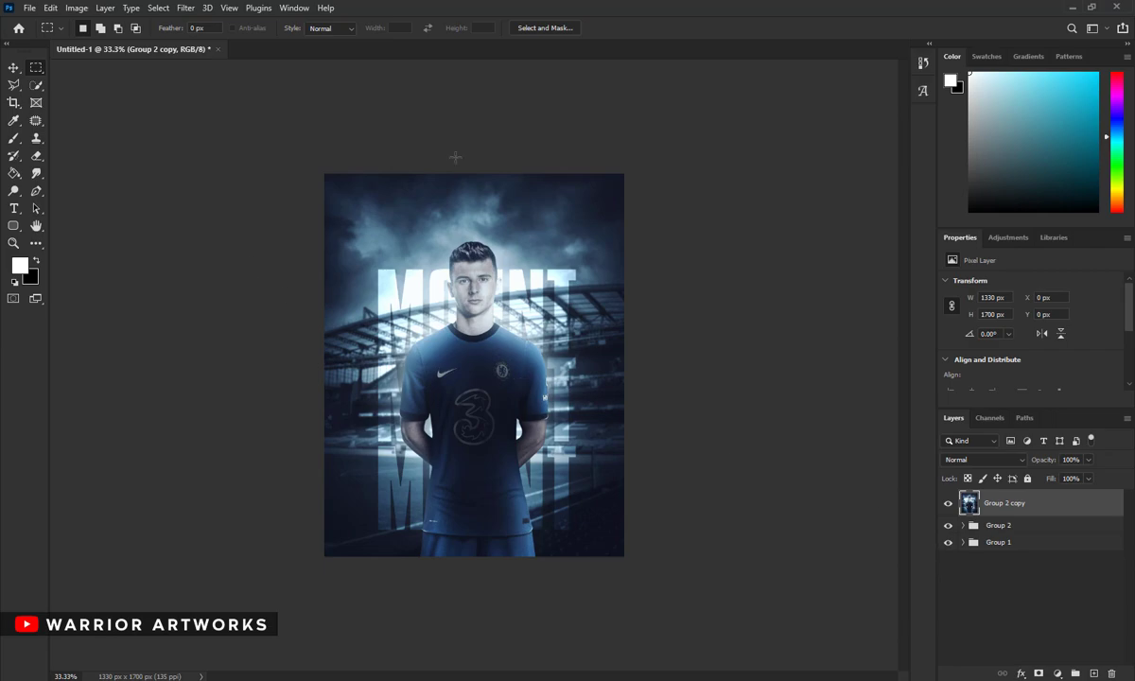
Step: Commit a full-canvas crop and bring the merged layer into the Camera Raw Filter
left_click(14, 103)
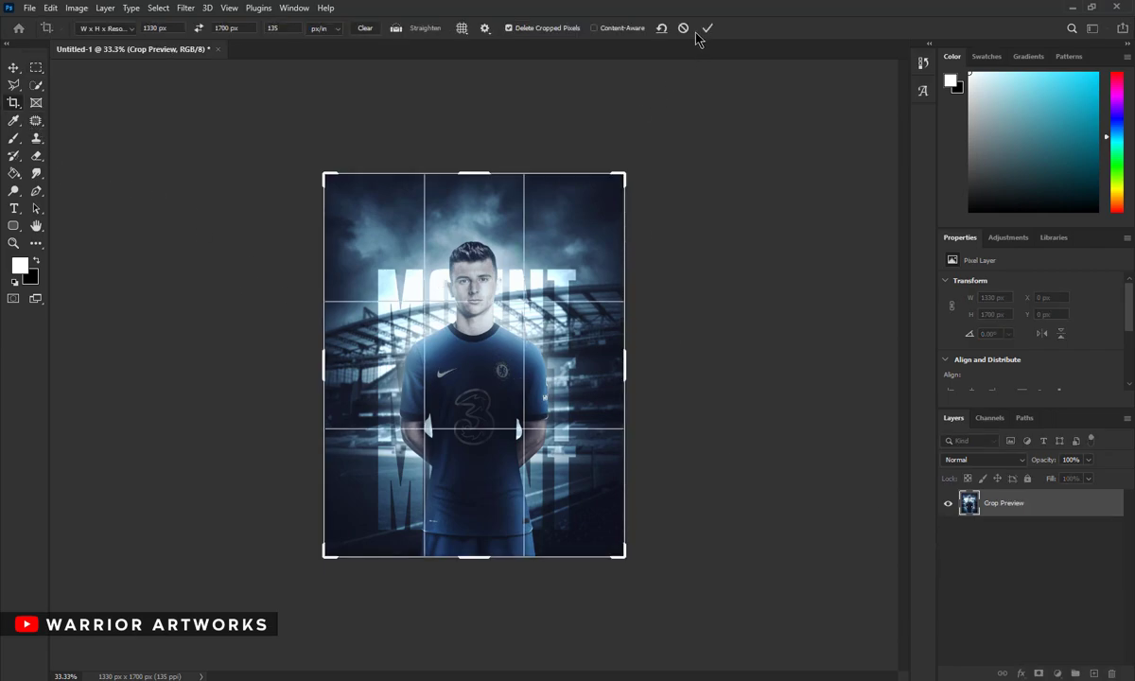
left_click(706, 27)
left_click(36, 68)
left_click(185, 8)
left_click(220, 112)
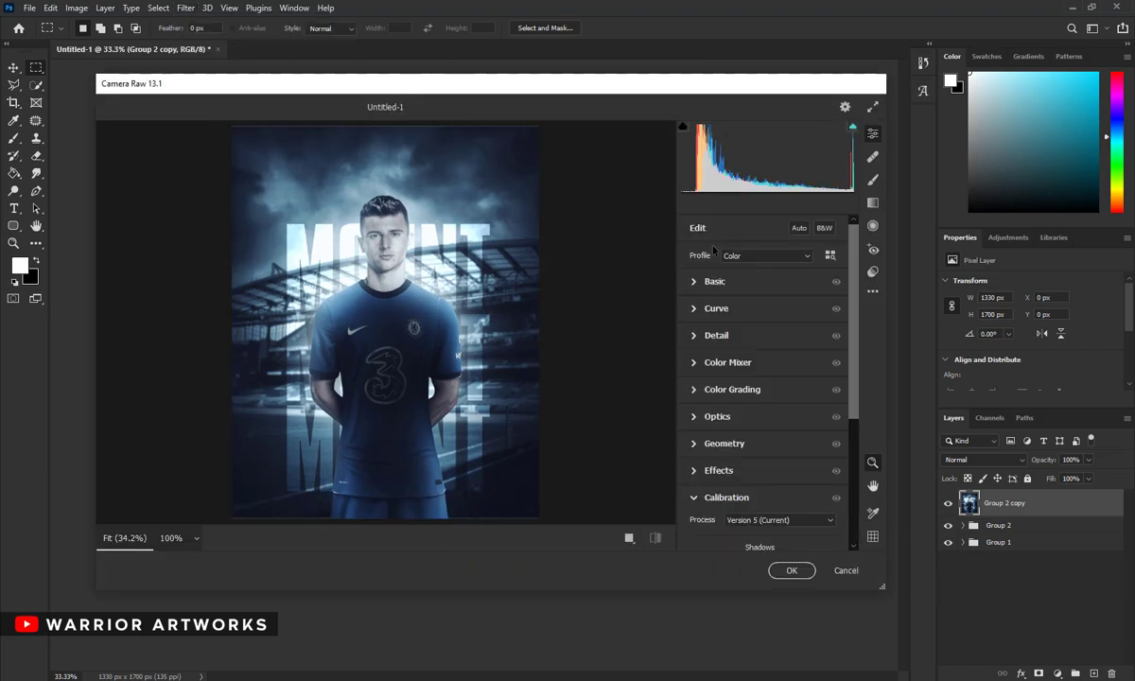
Step: Lower exposure, add slight contrast, lift the blacks and adjust Basic presence sliders
left_click(752, 281)
mouse_move(763, 335)
left_mouse_down()
mouse_move(768, 375)
mouse_move(794, 398)
left_mouse_up()
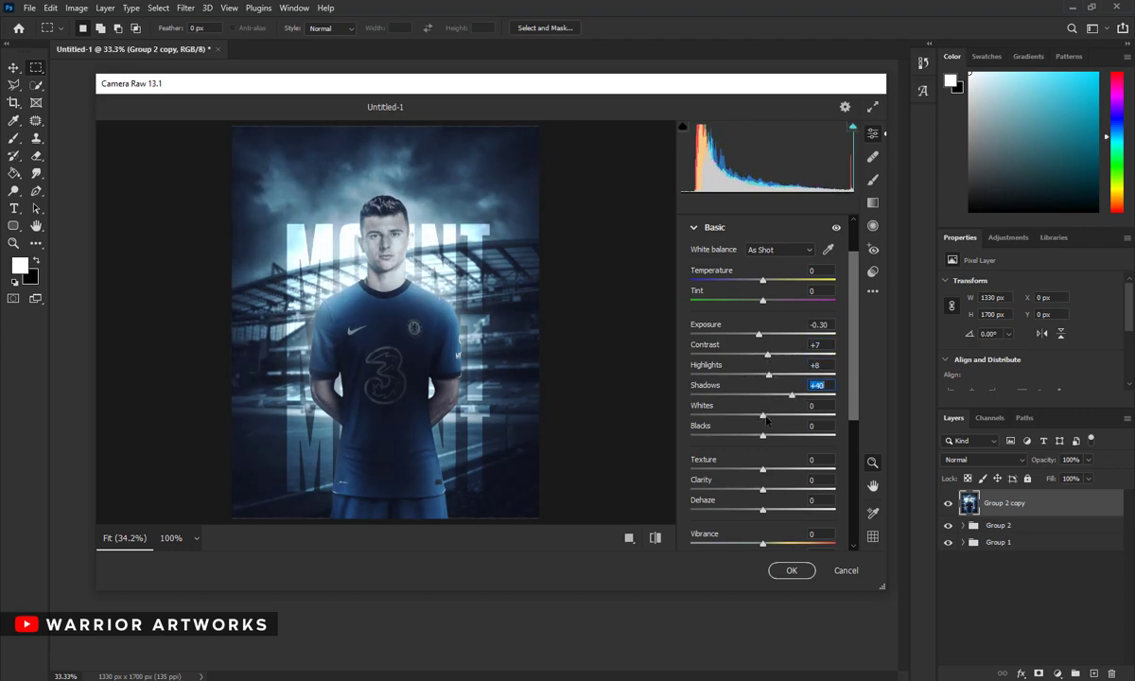
mouse_move(763, 436)
left_mouse_down()
mouse_move(783, 436)
mouse_move(774, 471)
left_mouse_up()
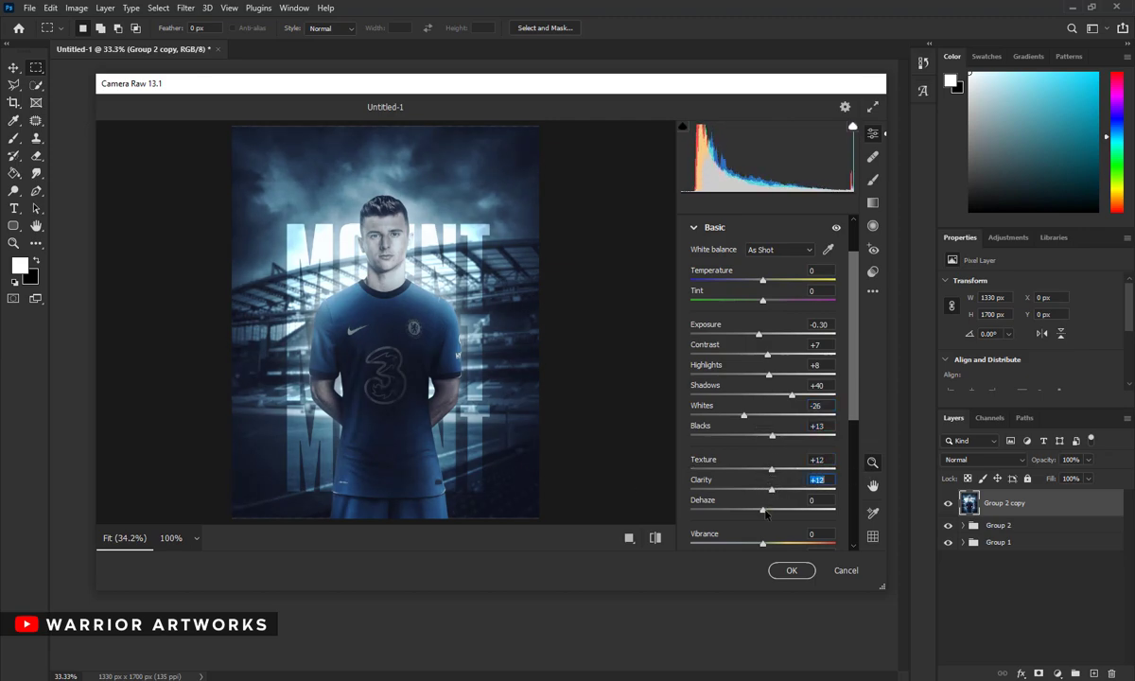
mouse_move(769, 510)
left_mouse_down()
mouse_move(787, 479)
mouse_move(811, 478)
left_mouse_up()
scroll(771, 426, "down", 2)
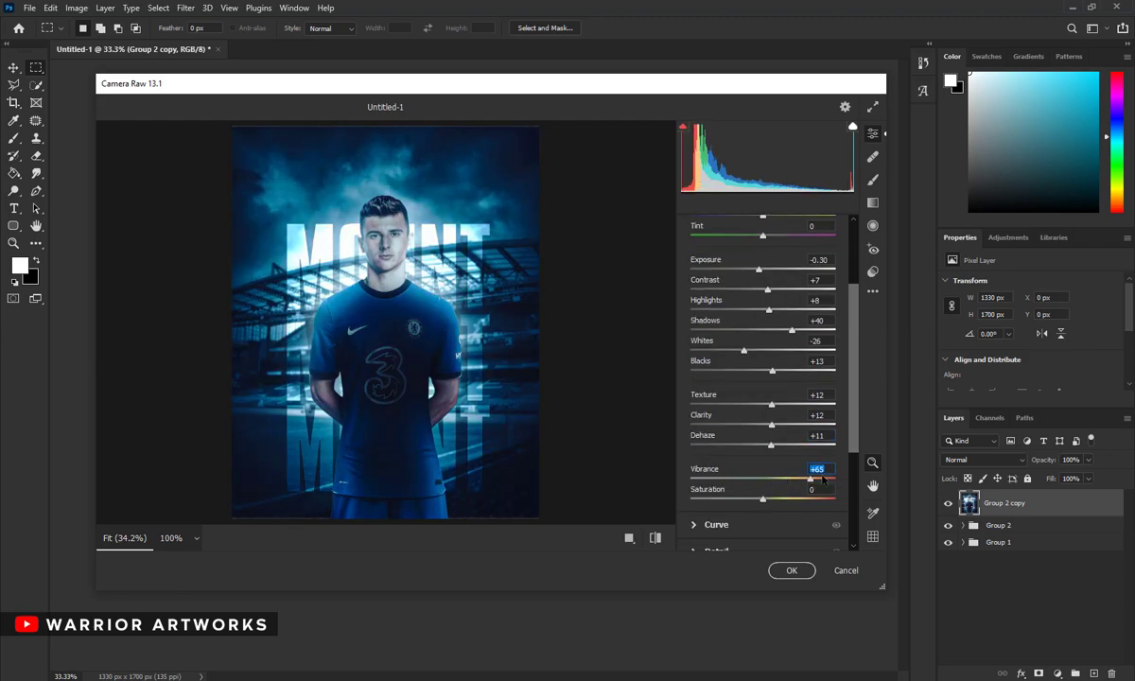
Step: Set sharpening and noise reduction to 30 in the Detail panel
type("30")
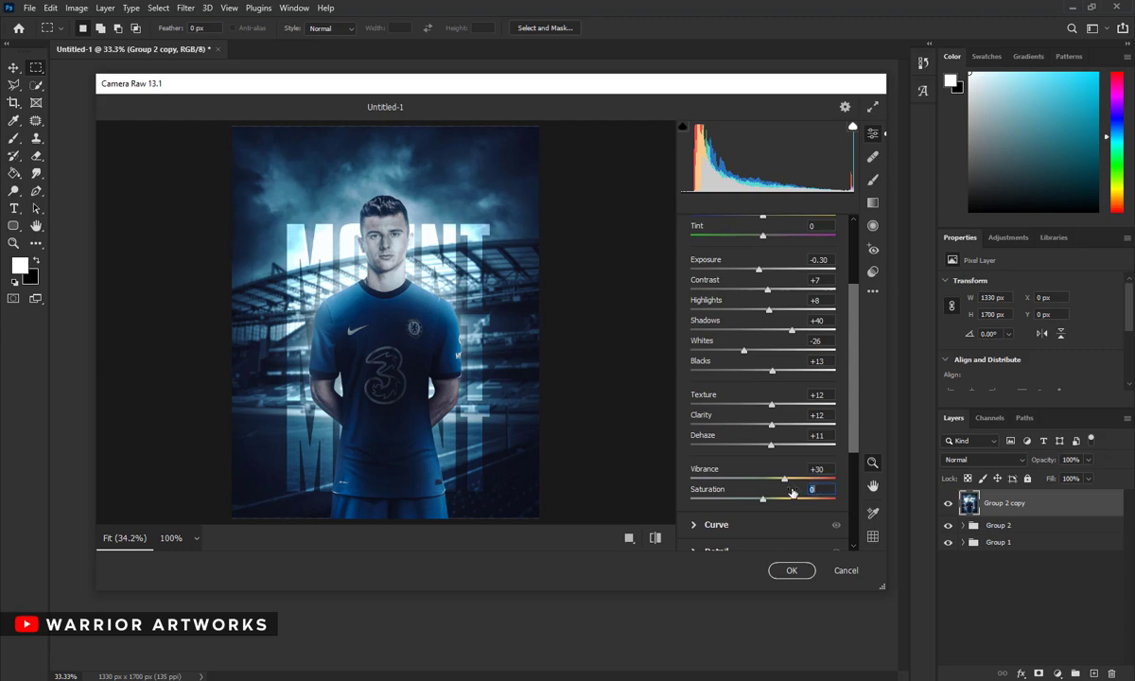
scroll(754, 521, "down", 2)
left_click(716, 489)
left_click(809, 358)
type("30")
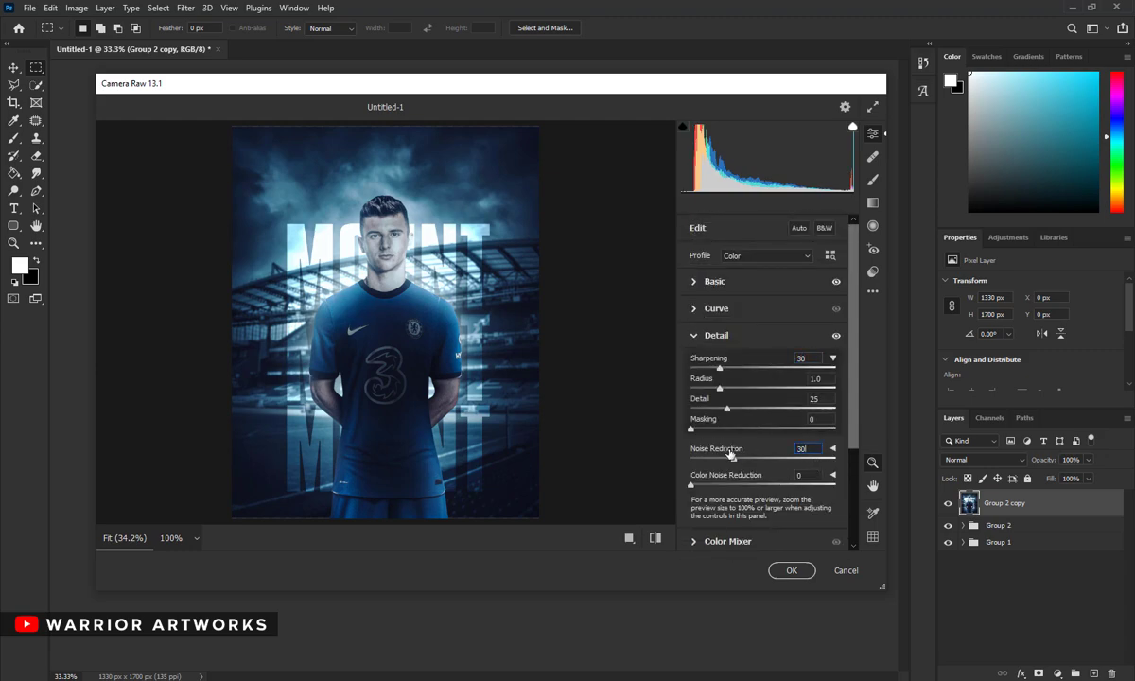
scroll(730, 455, "down", 2)
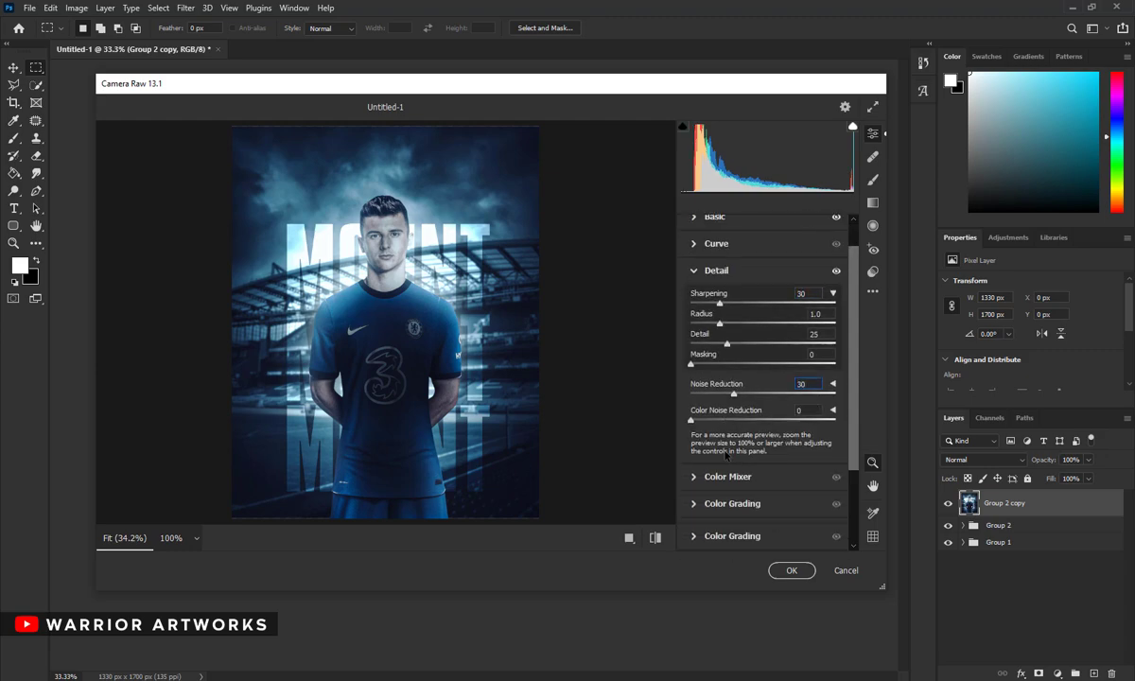
scroll(757, 444, "down", 2)
Step: Add grain 10 and shift red/blue primaries to hue -10, saturation +10
left_click(803, 509)
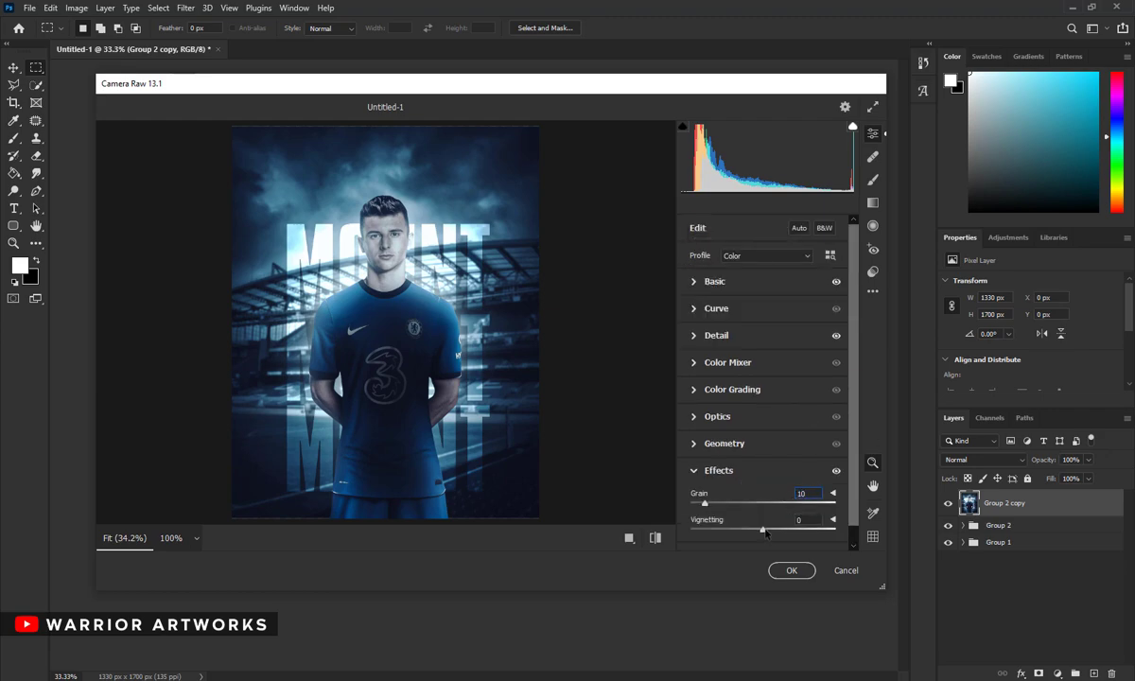
key("Tab")
left_click(717, 537)
type("-10")
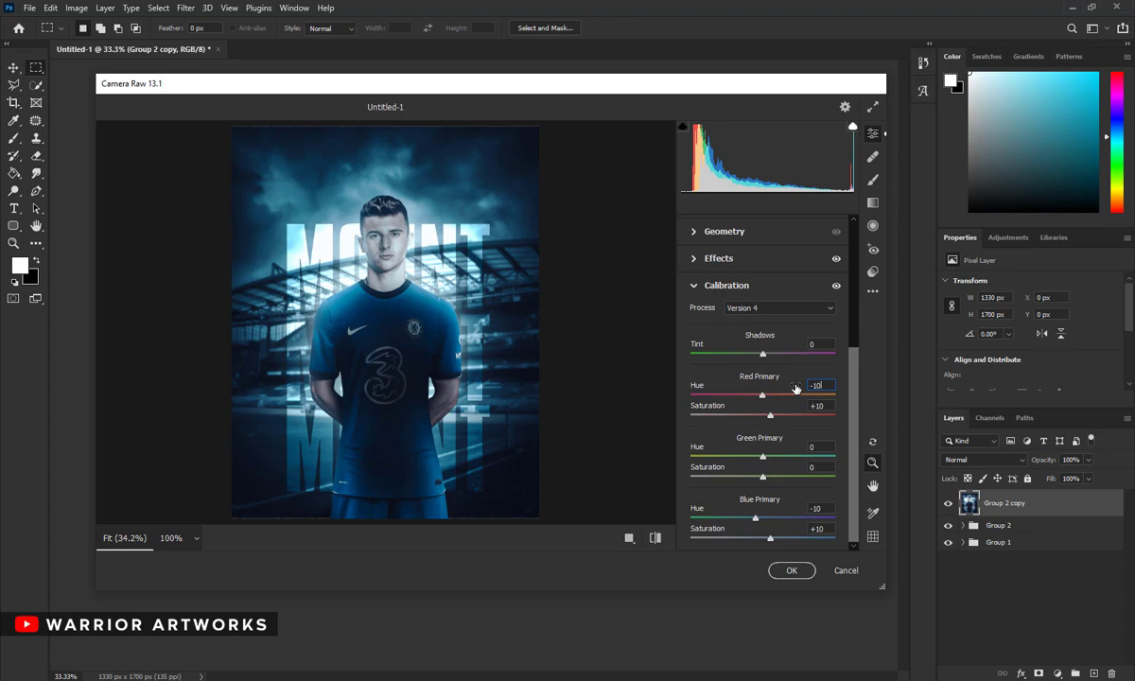
key("Return")
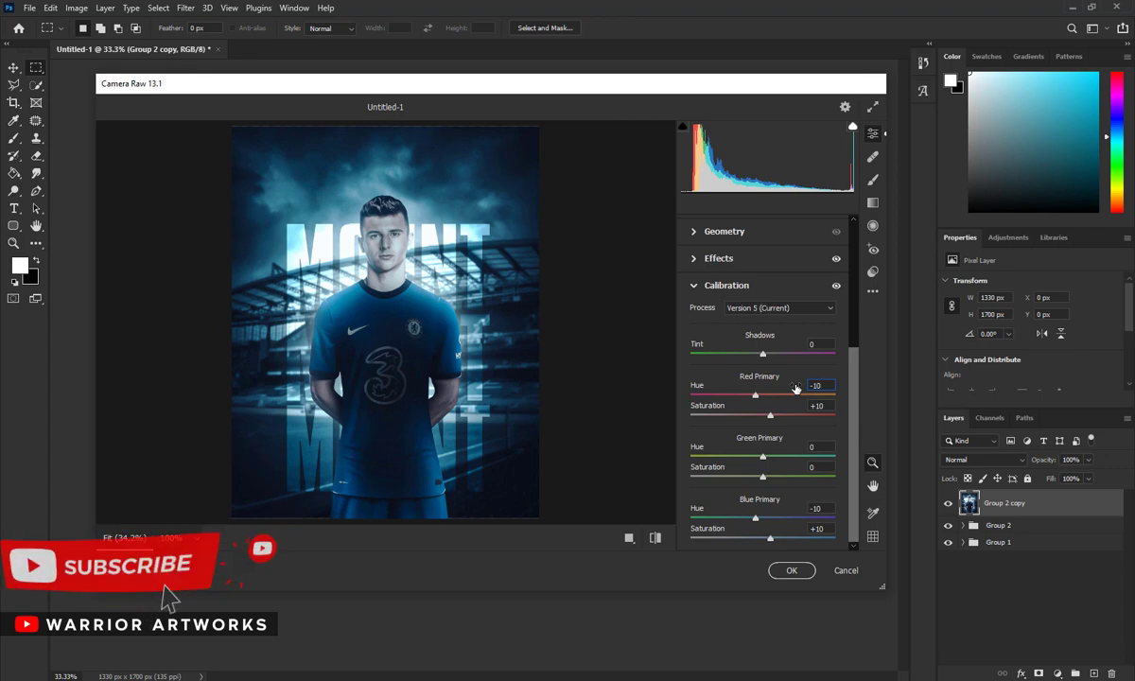
Step: Apply the Camera Raw grade and convert the merged layer to a smart object
left_click(792, 571)
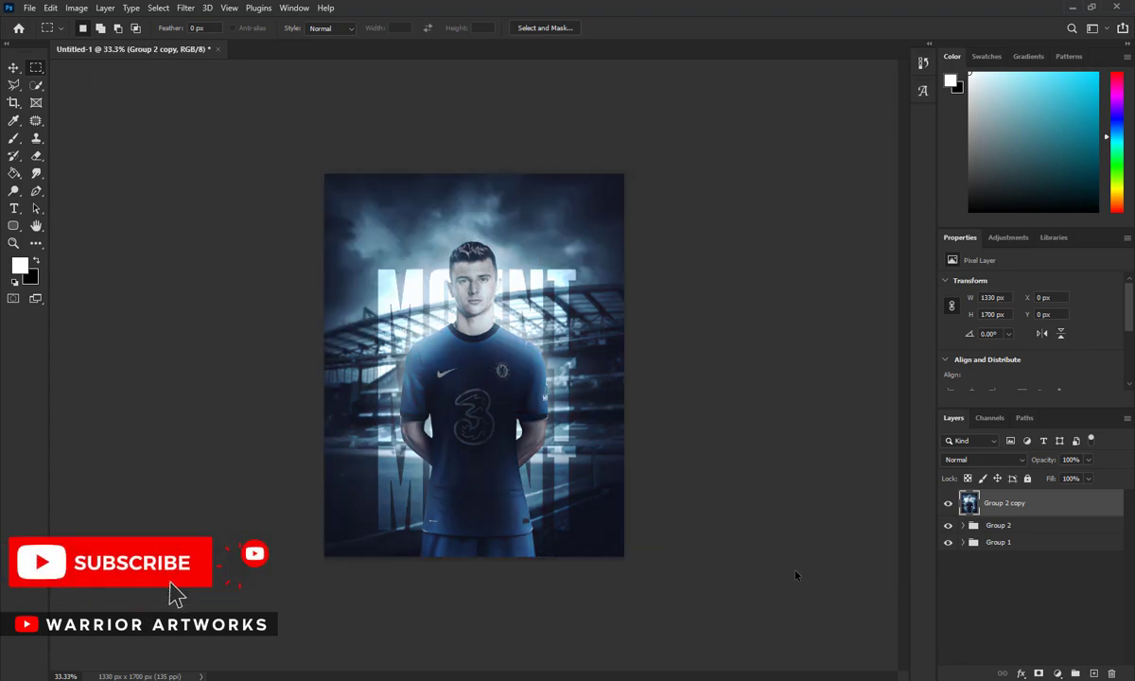
right_click(956, 503)
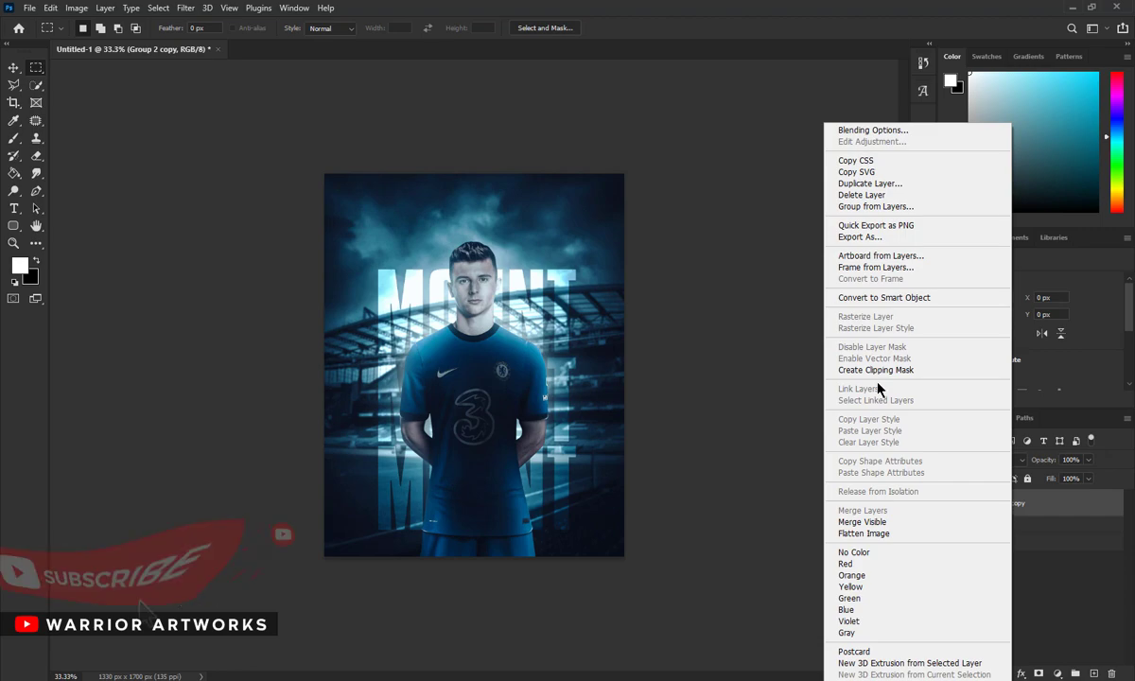
left_click(880, 224)
Step: Add a brighter Camera Raw colour preset to the smart object as a smart filter
left_click(186, 8)
left_click(229, 106)
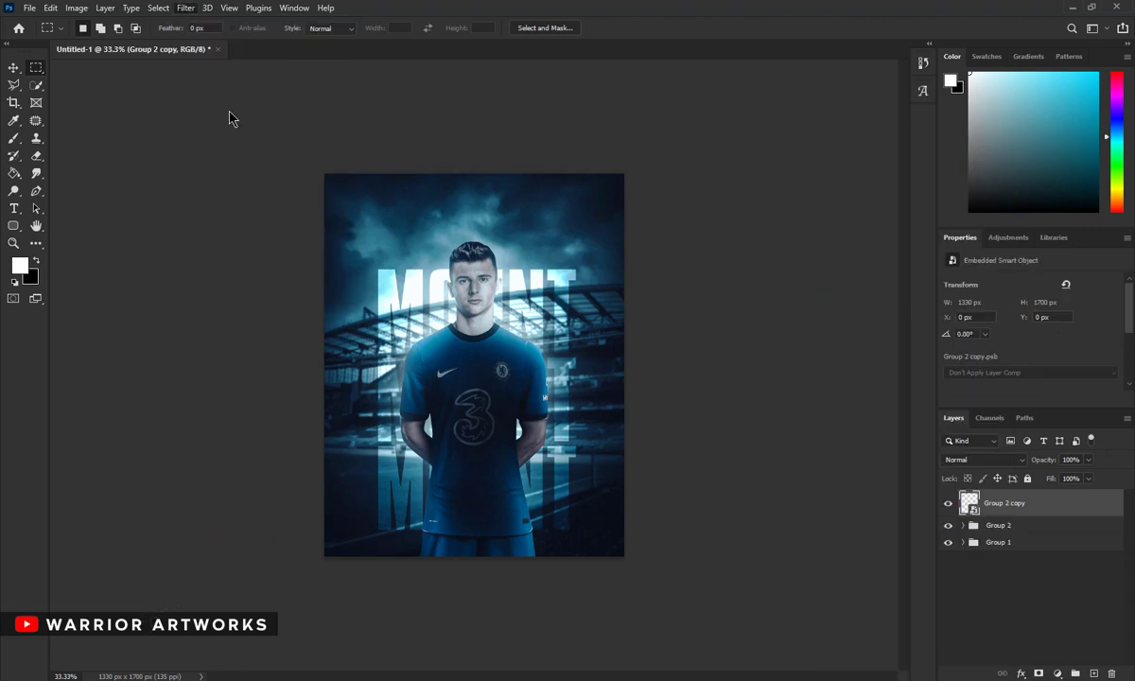
left_click(874, 272)
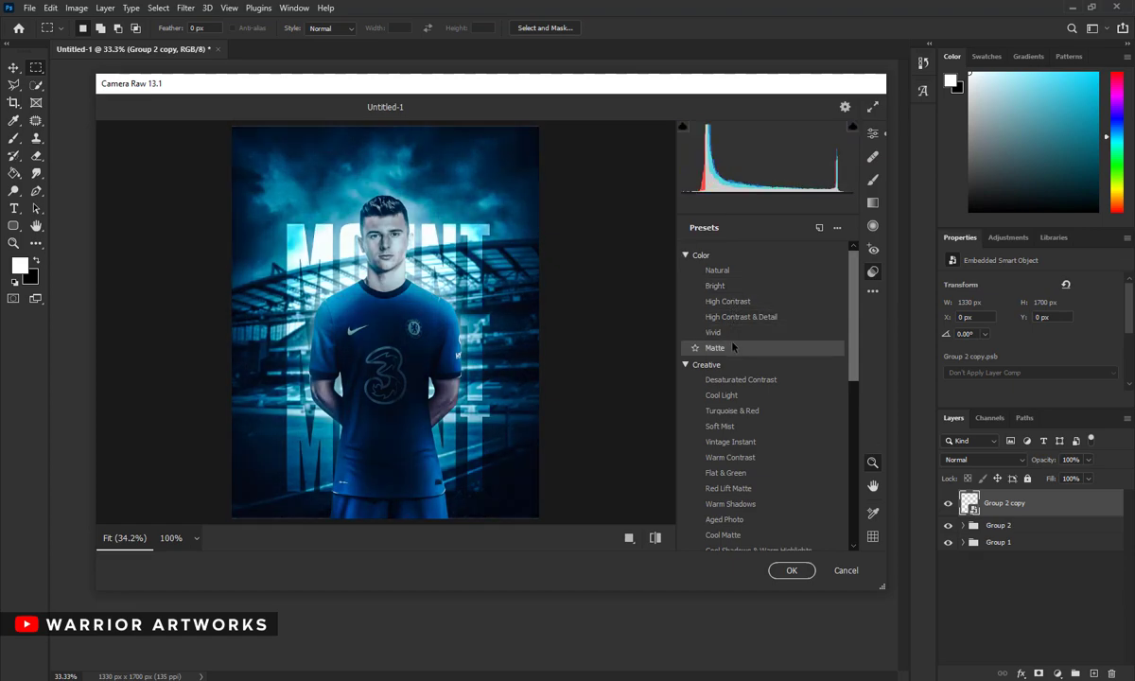
left_click(717, 285)
left_click(792, 570)
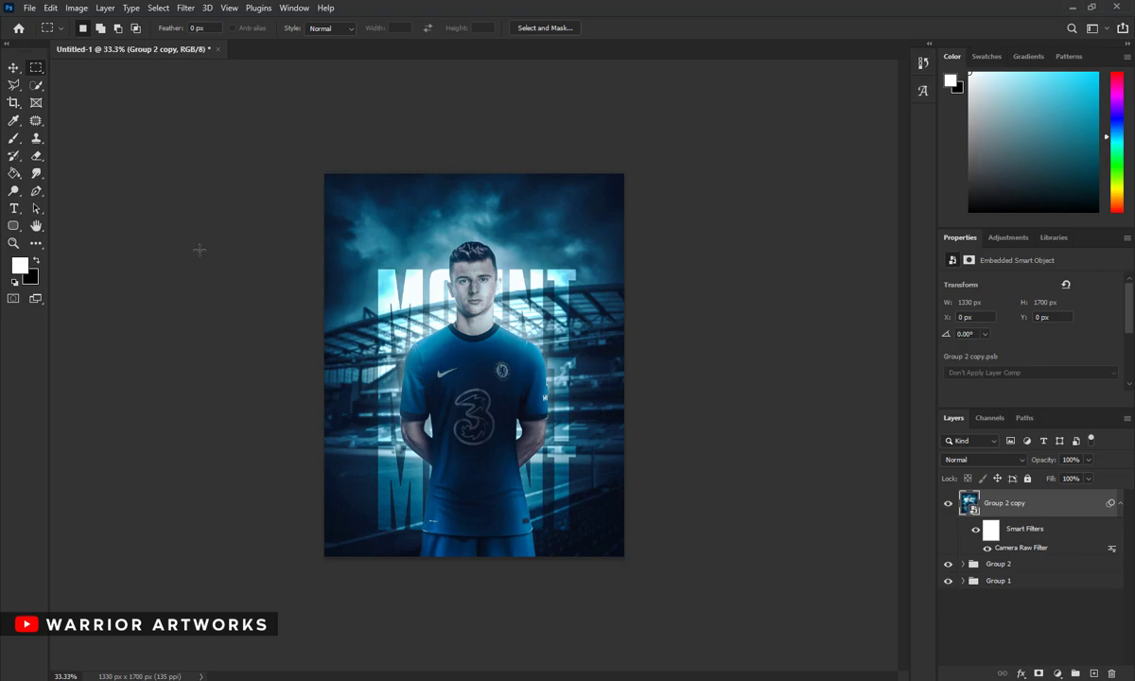
left_click(14, 244)
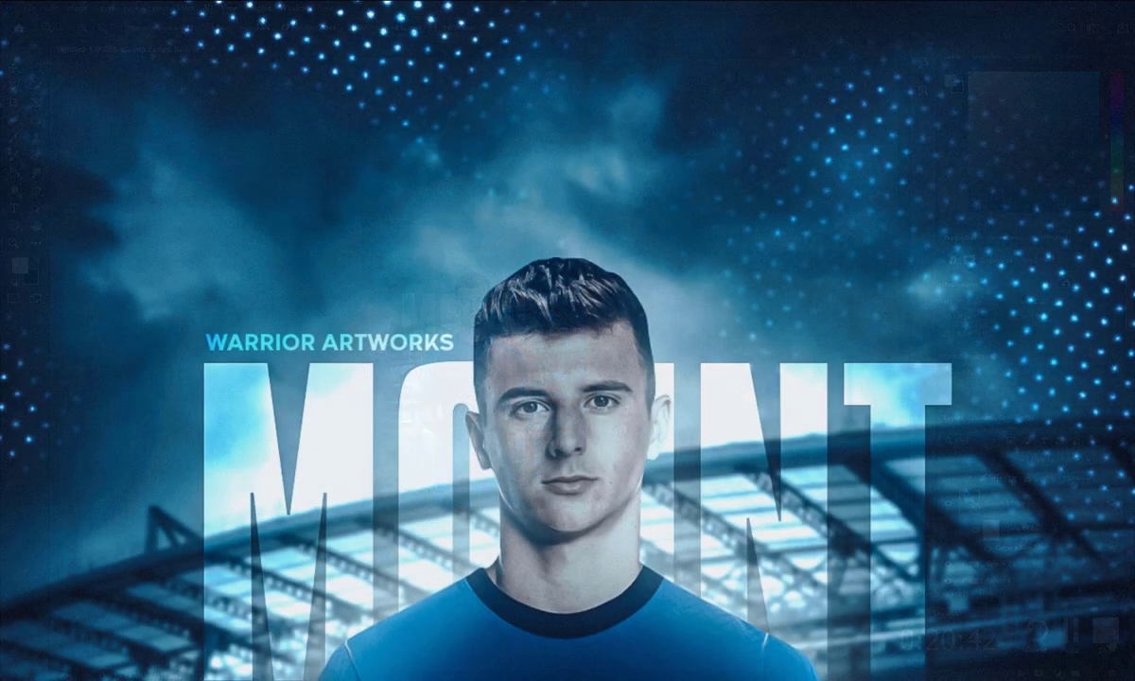